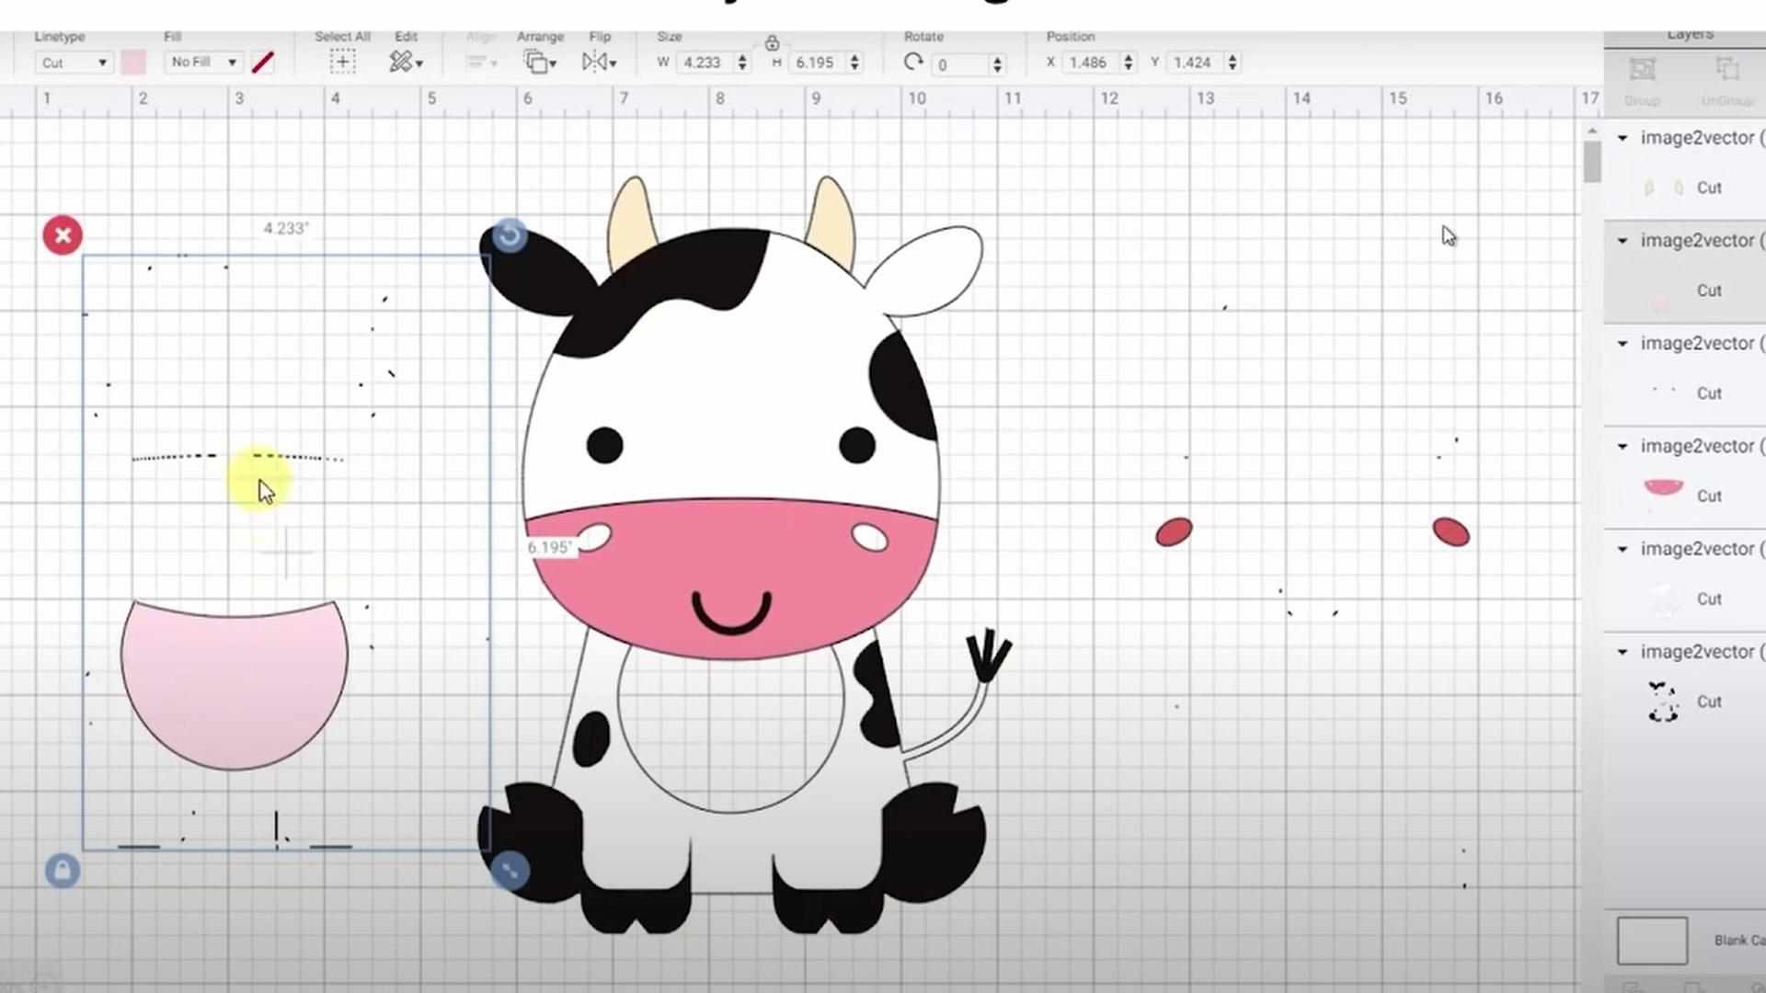
# Step: Hide all extra contours of the light pink belly piece so only its main shape remains
pyautogui.moveTo(245, 694); pyautogui.dragTo(174, 693)
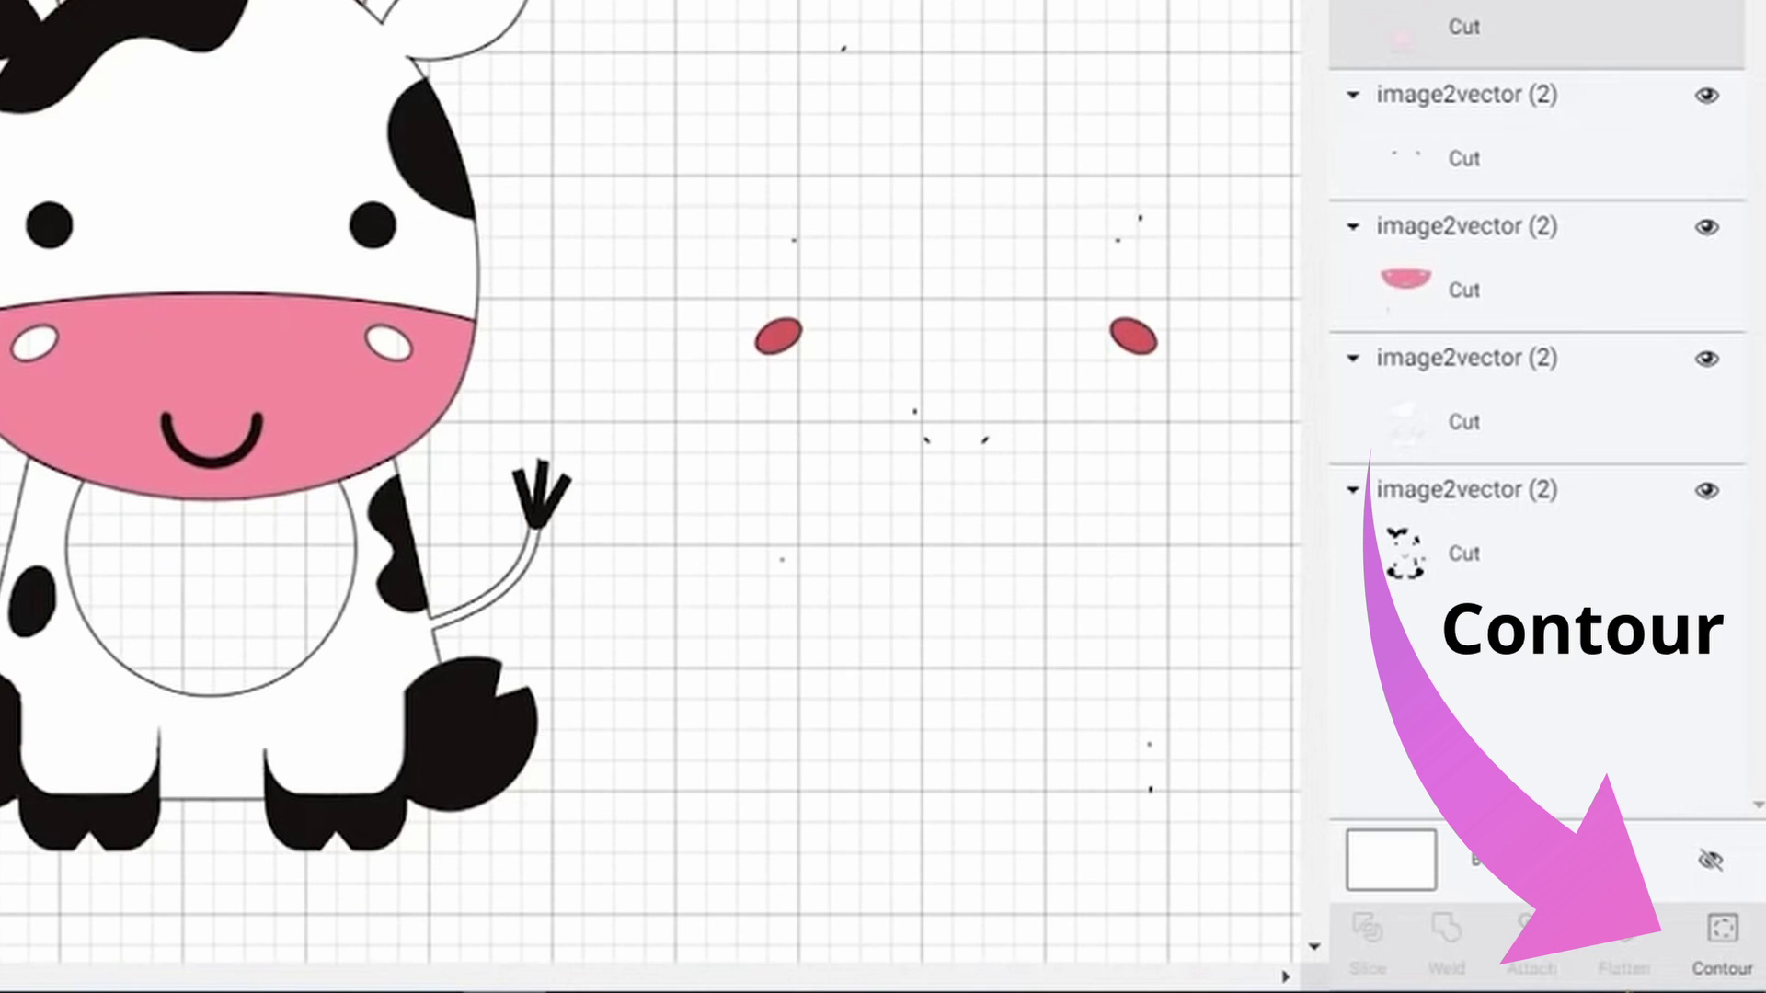
pyautogui.click(1720, 952)
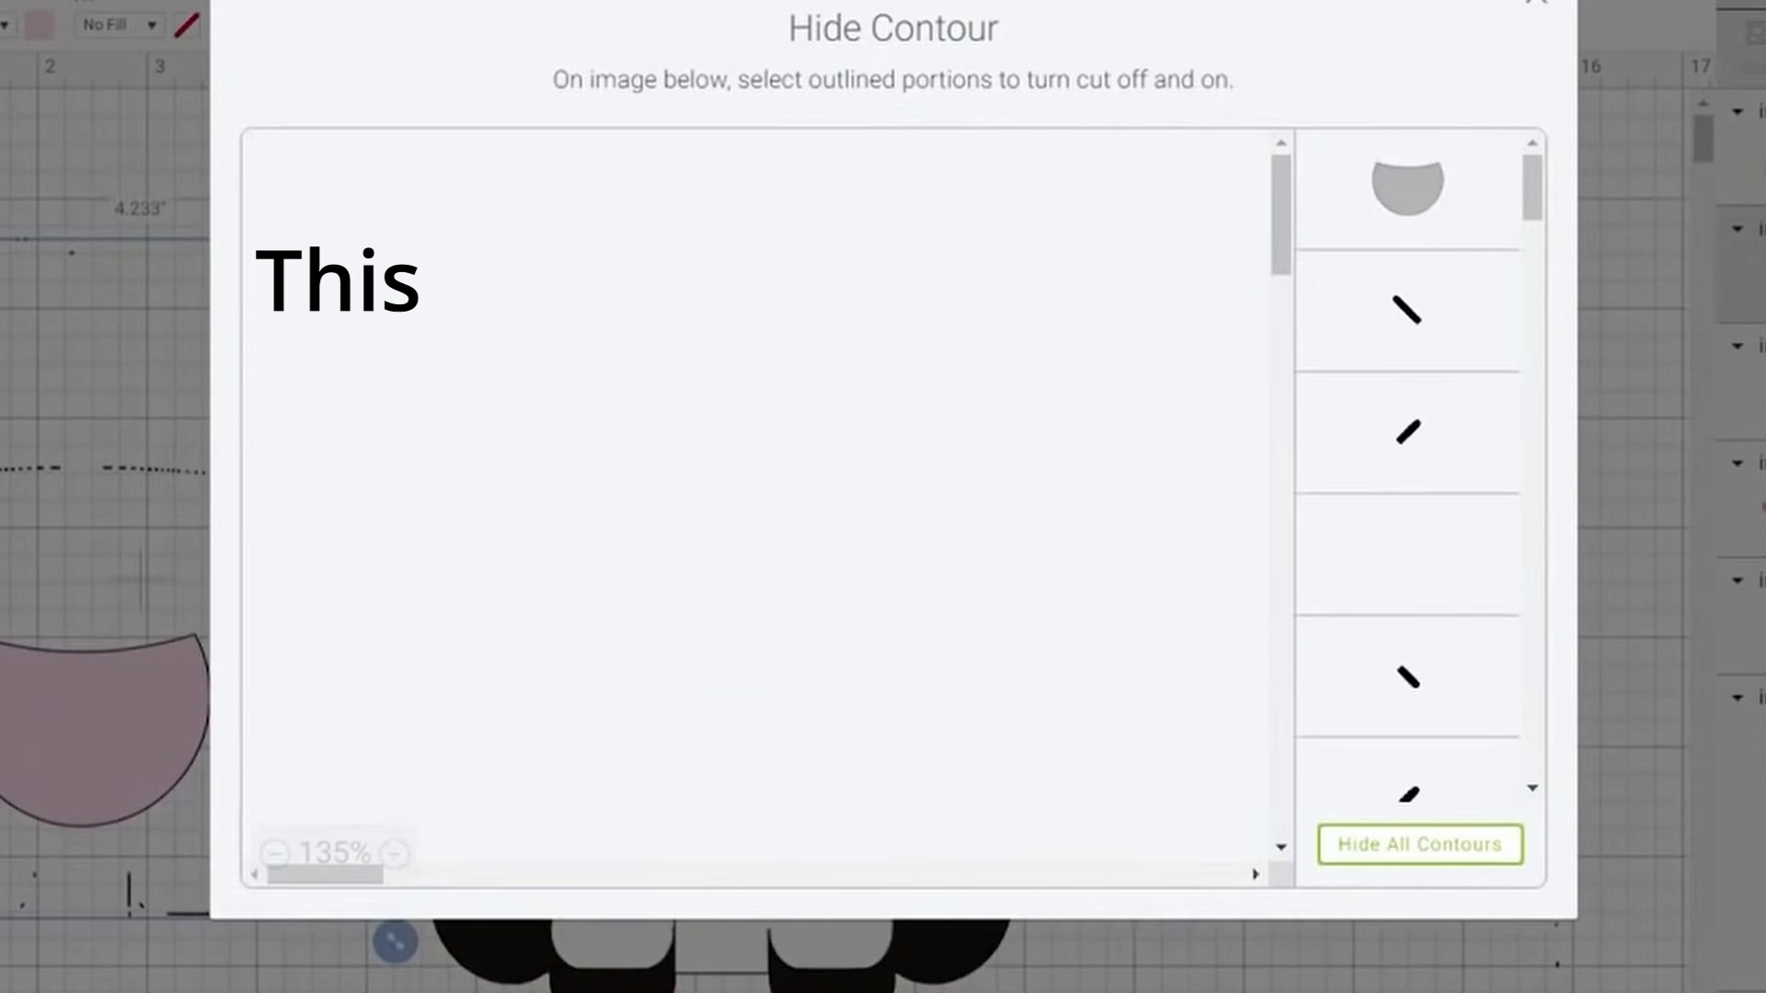
pyautogui.click(1441, 856)
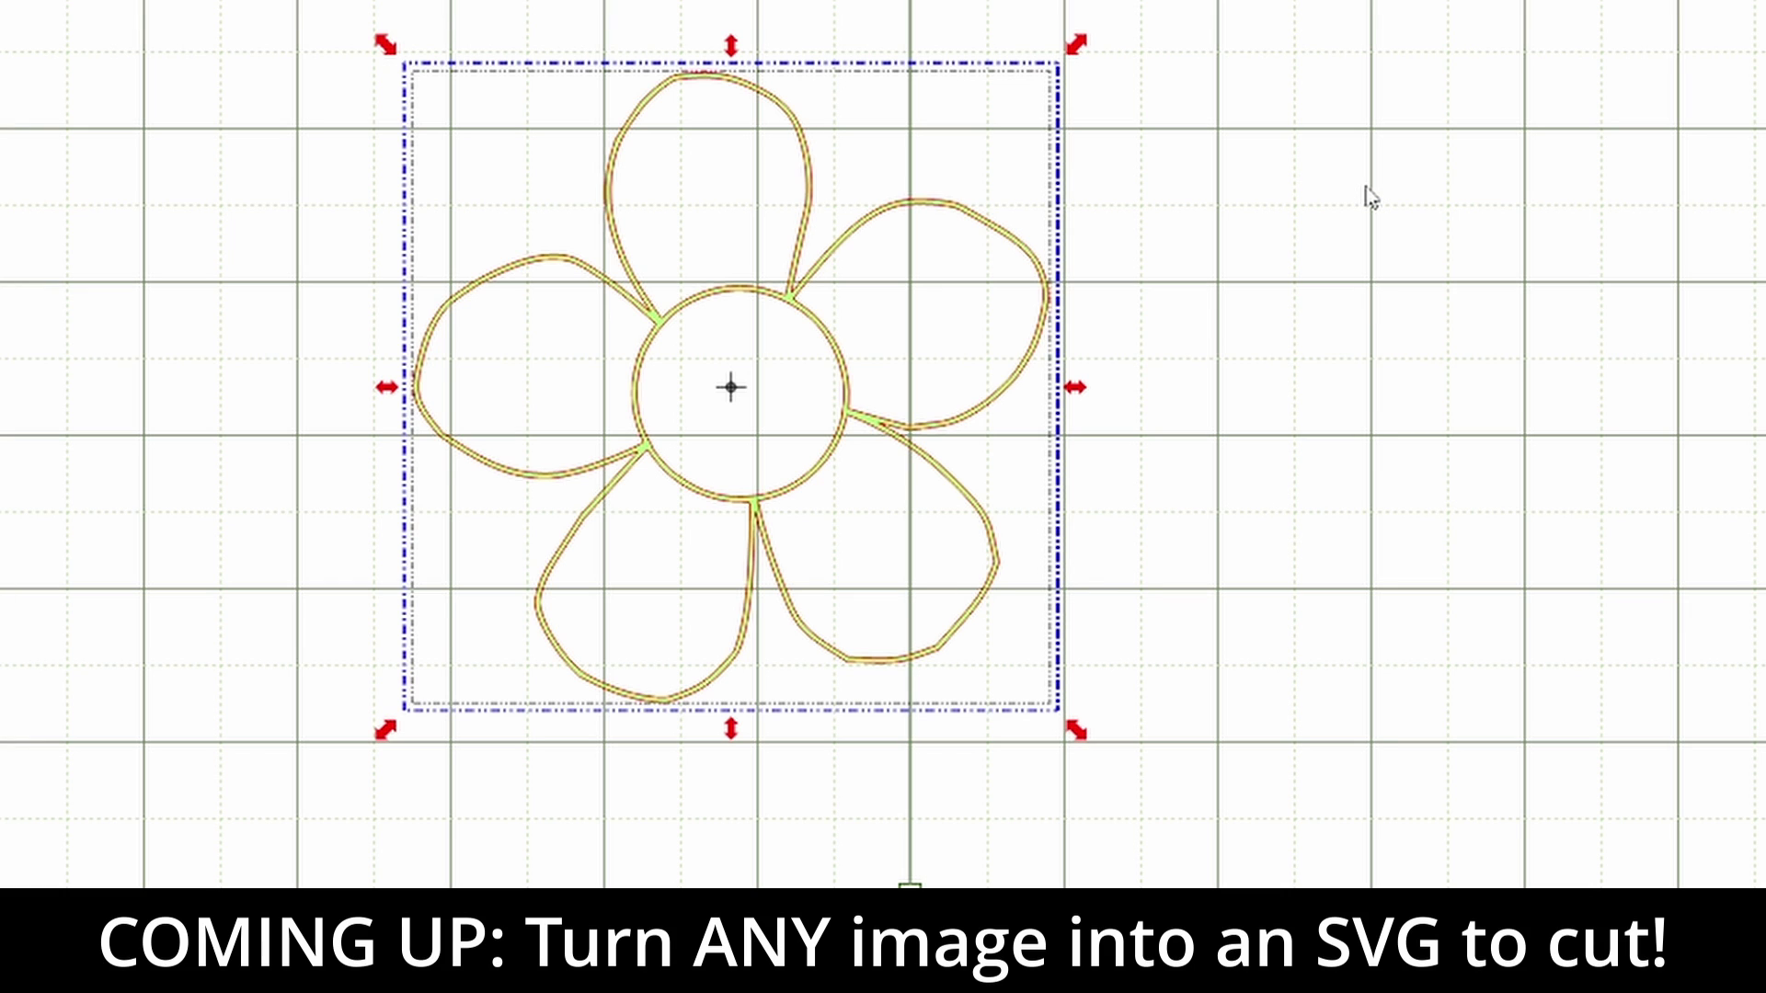
# Step: Break the traced flower outline apart into separate petal, centre and outline shapes
pyautogui.hotkey('ctrl', 'b')
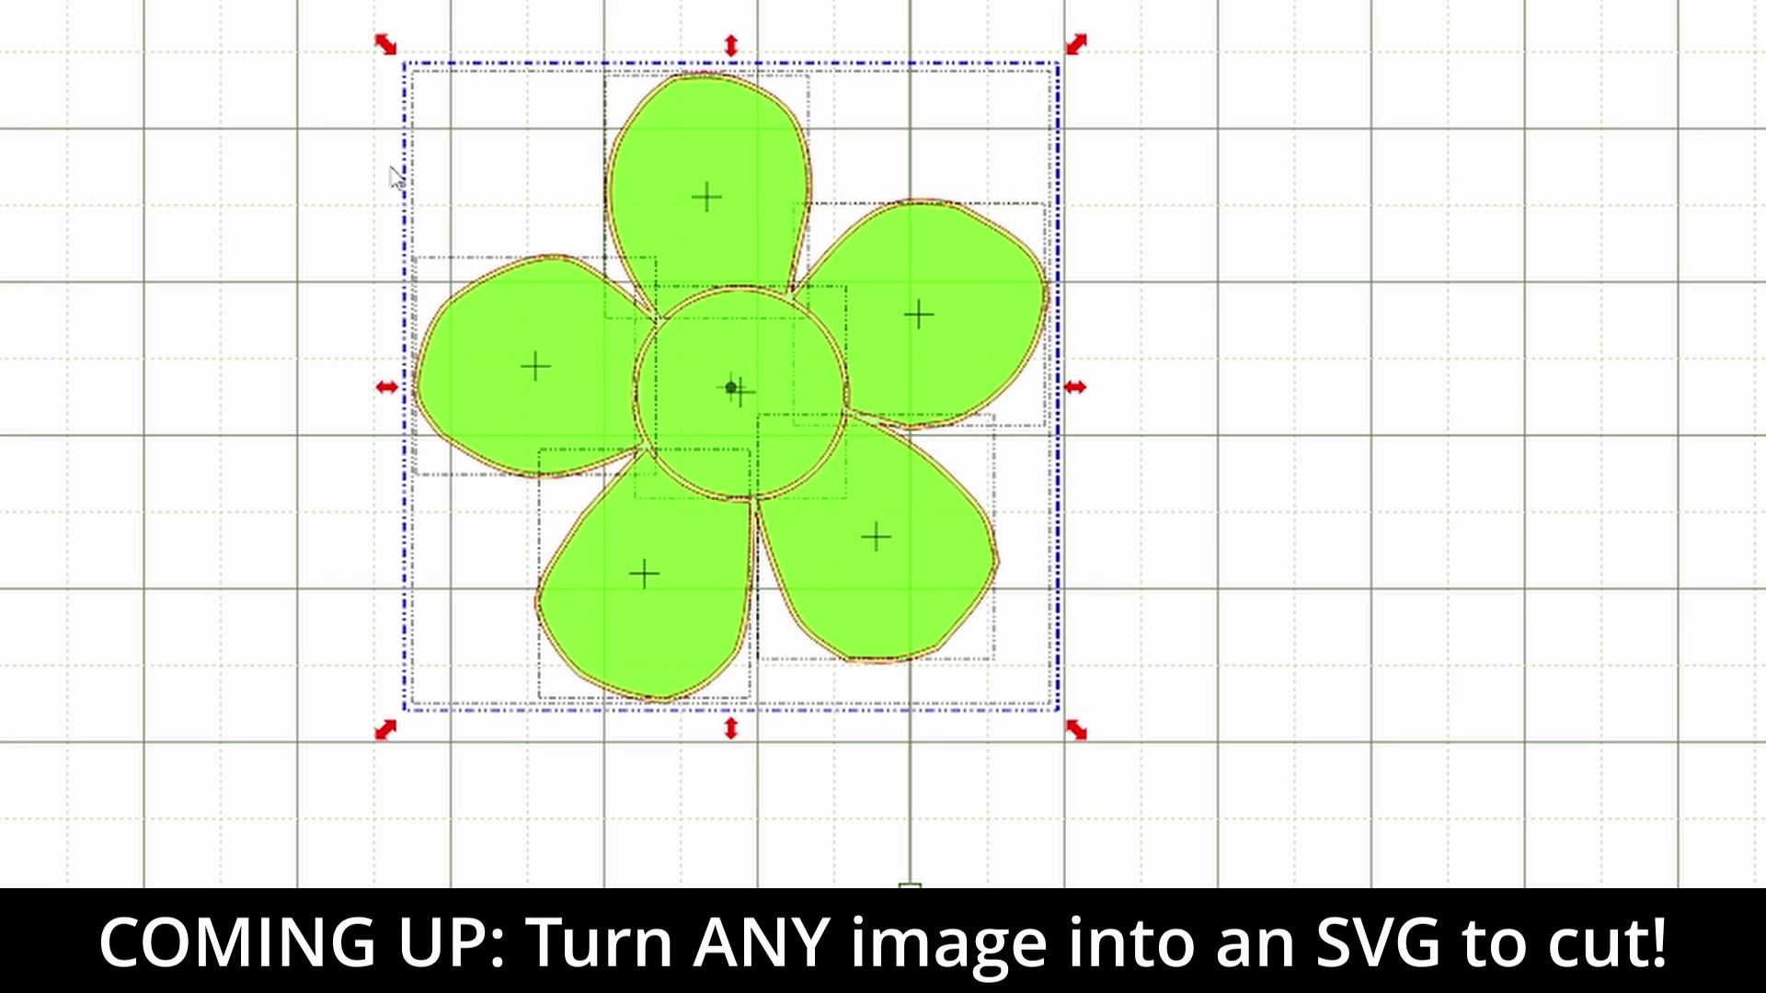
pyautogui.moveTo(746, 402)
pyautogui.mouseDown()
pyautogui.moveTo(848, 383)
pyautogui.moveTo(745, 393)
pyautogui.mouseUp()
pyautogui.click(1013, 473)
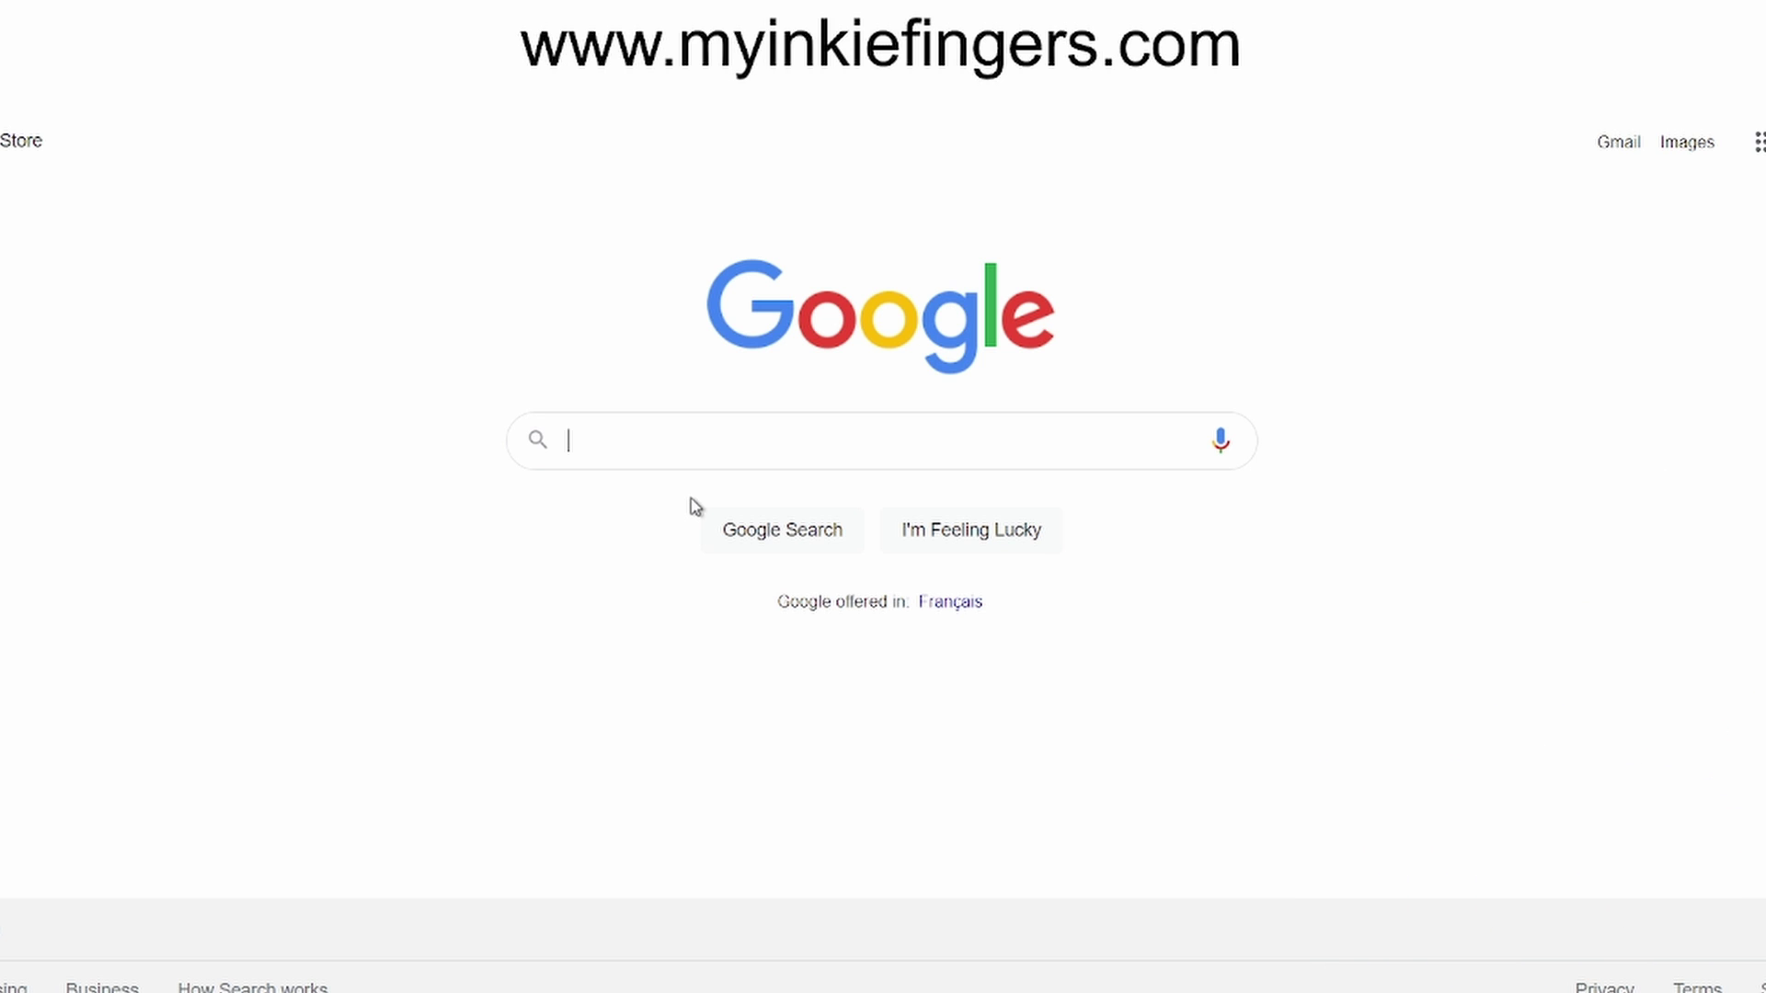
# Step: Search Google for FLOWER CLIP ART and show the image results
pyautogui.click(730, 451)
pyautogui.write('FLO')
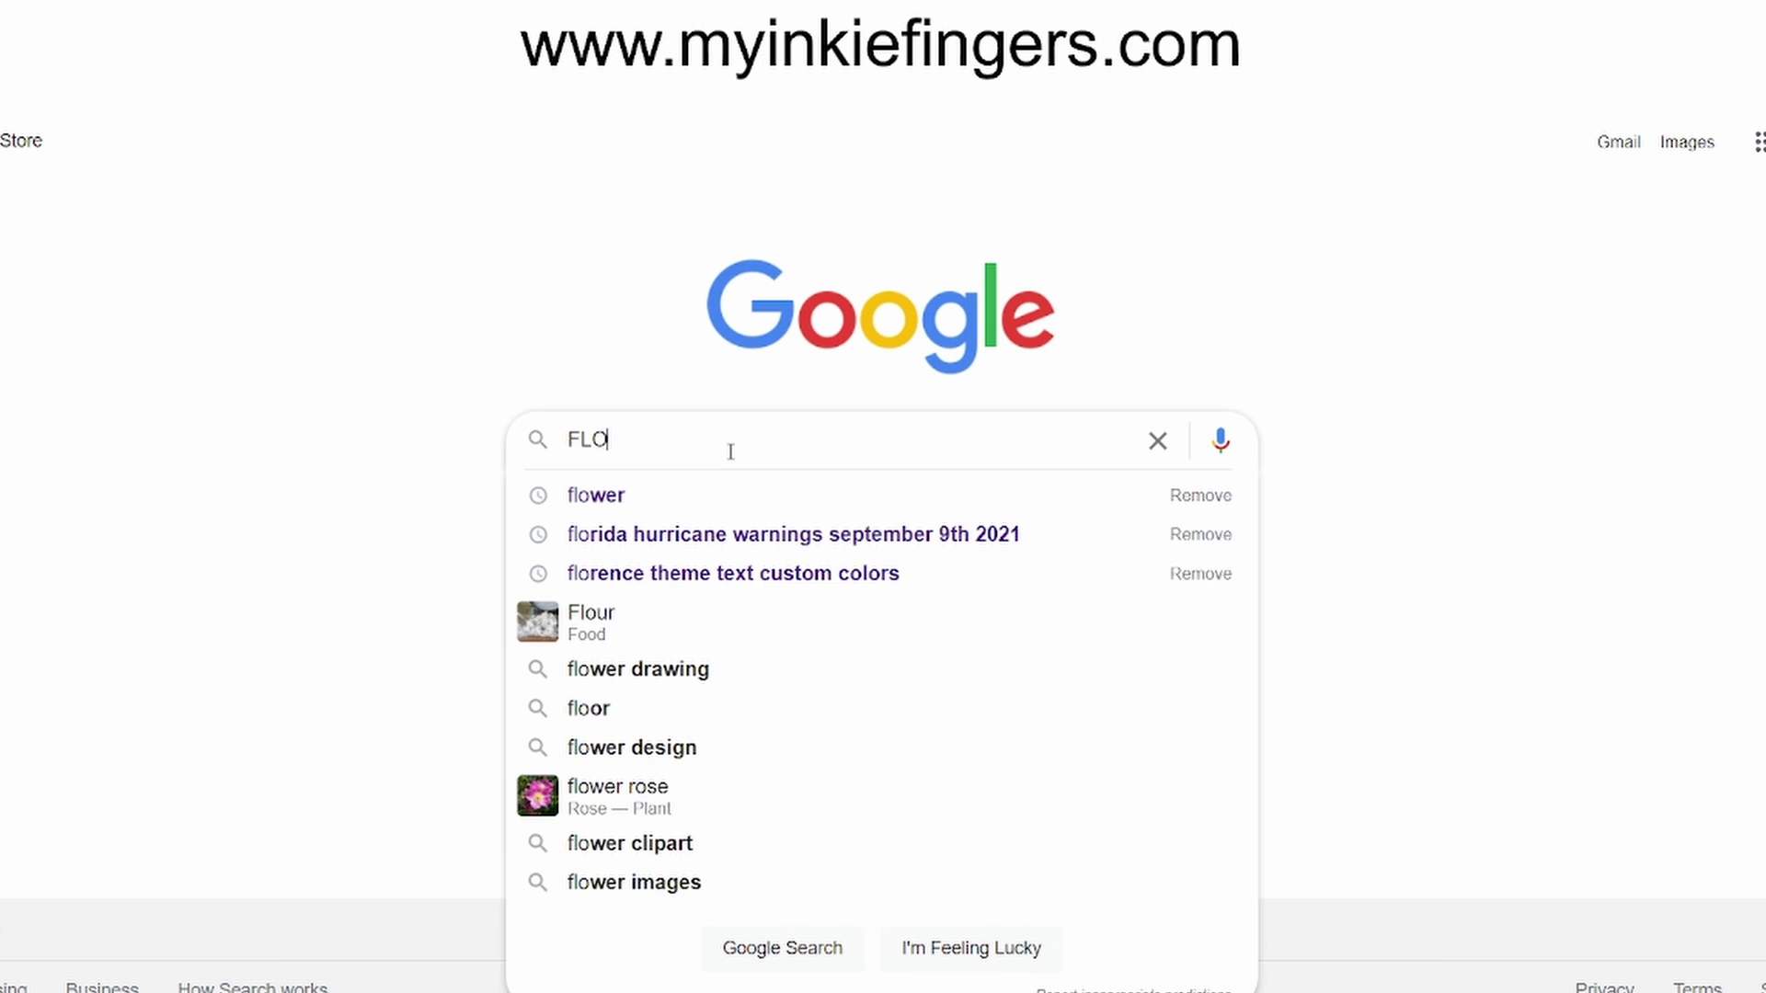
pyautogui.write('WER CLIP ART')
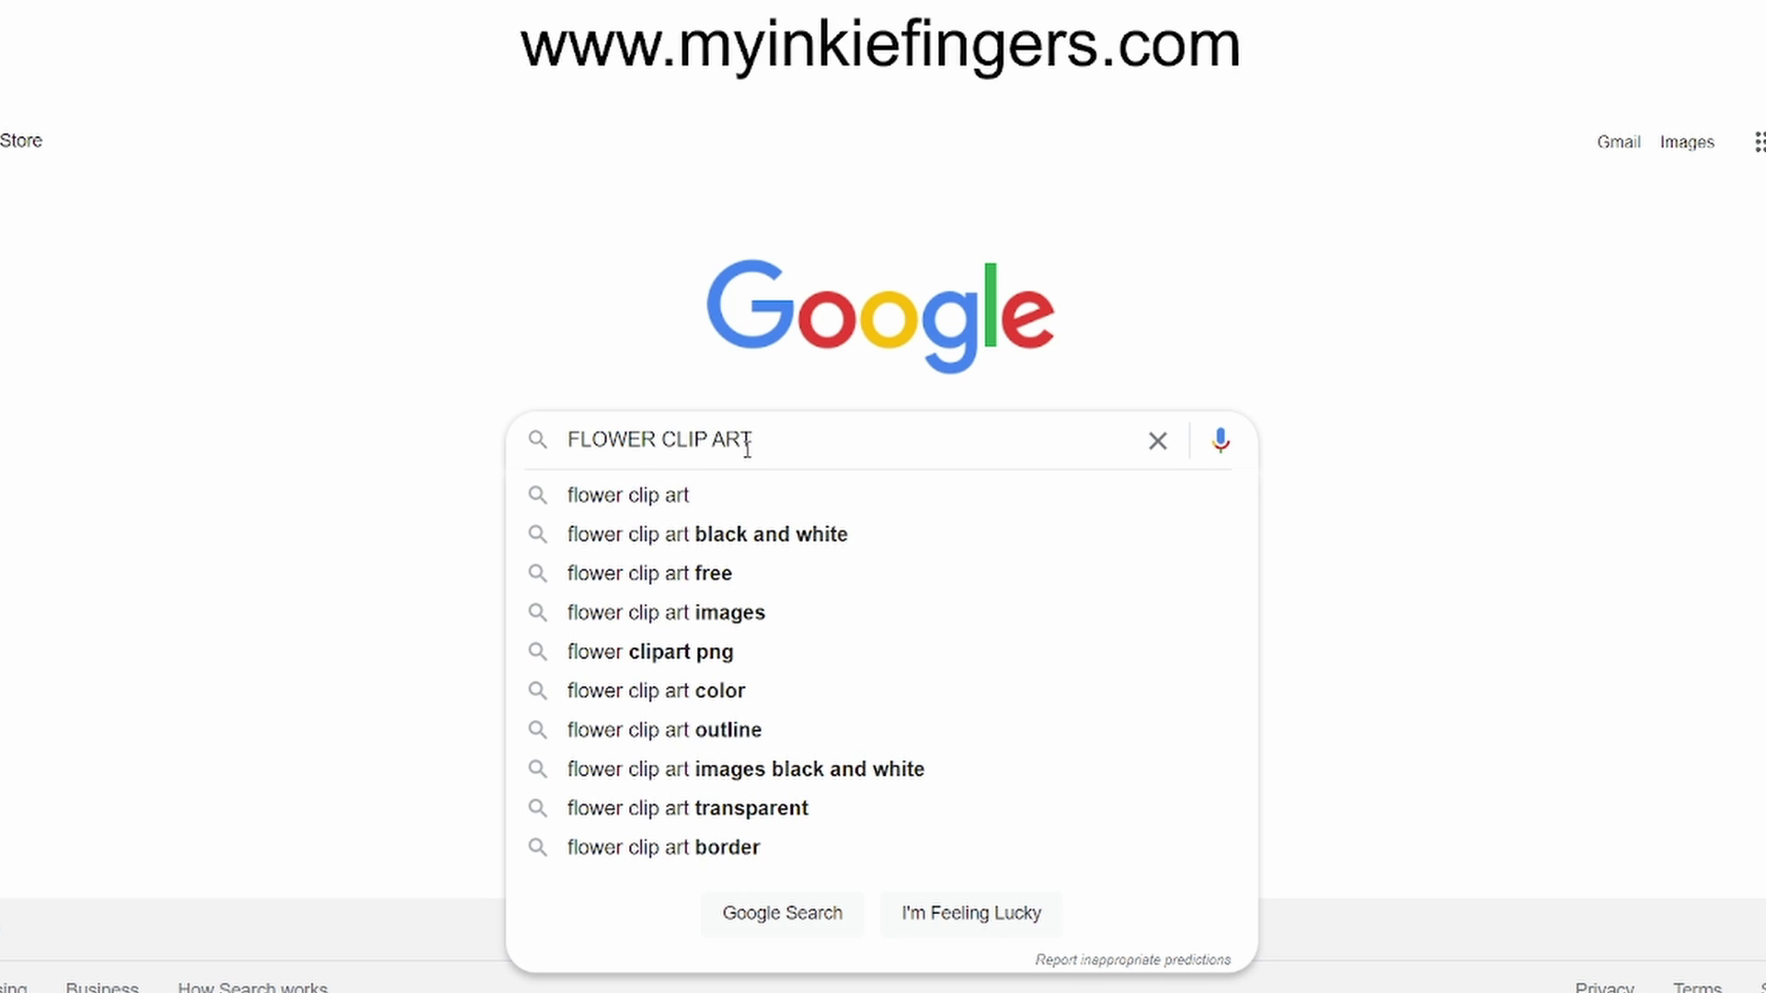
pyautogui.press('Return')
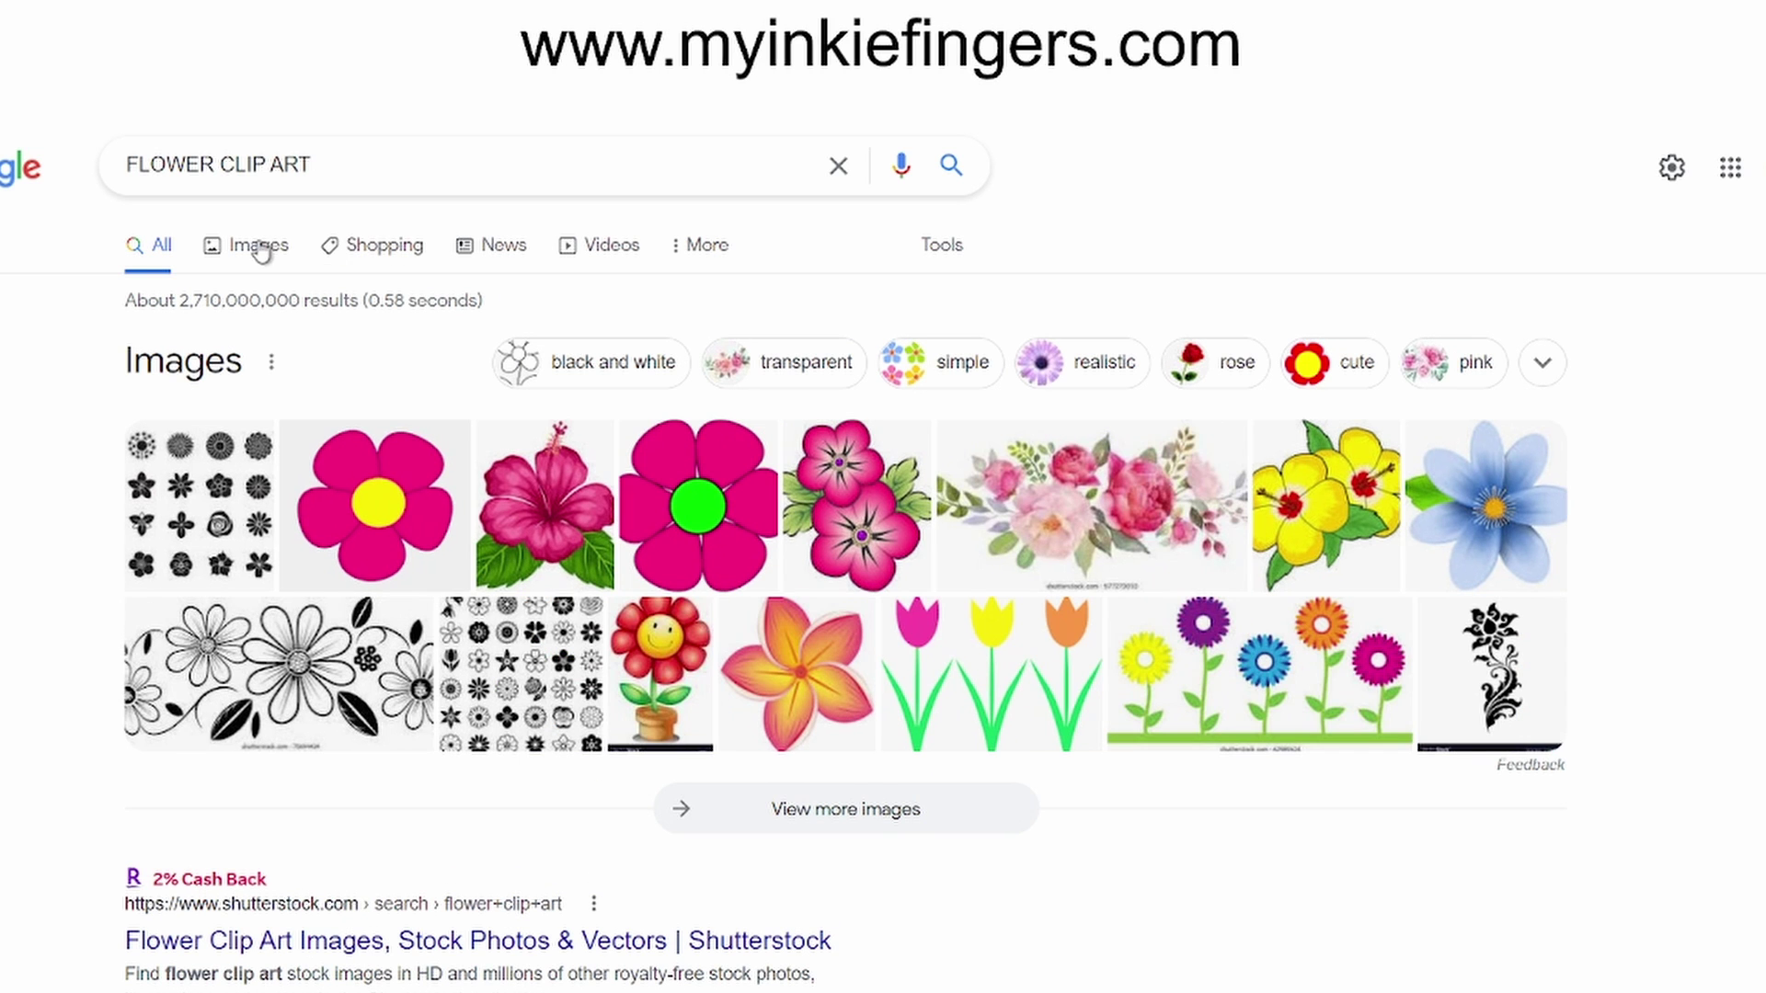
pyautogui.click(250, 253)
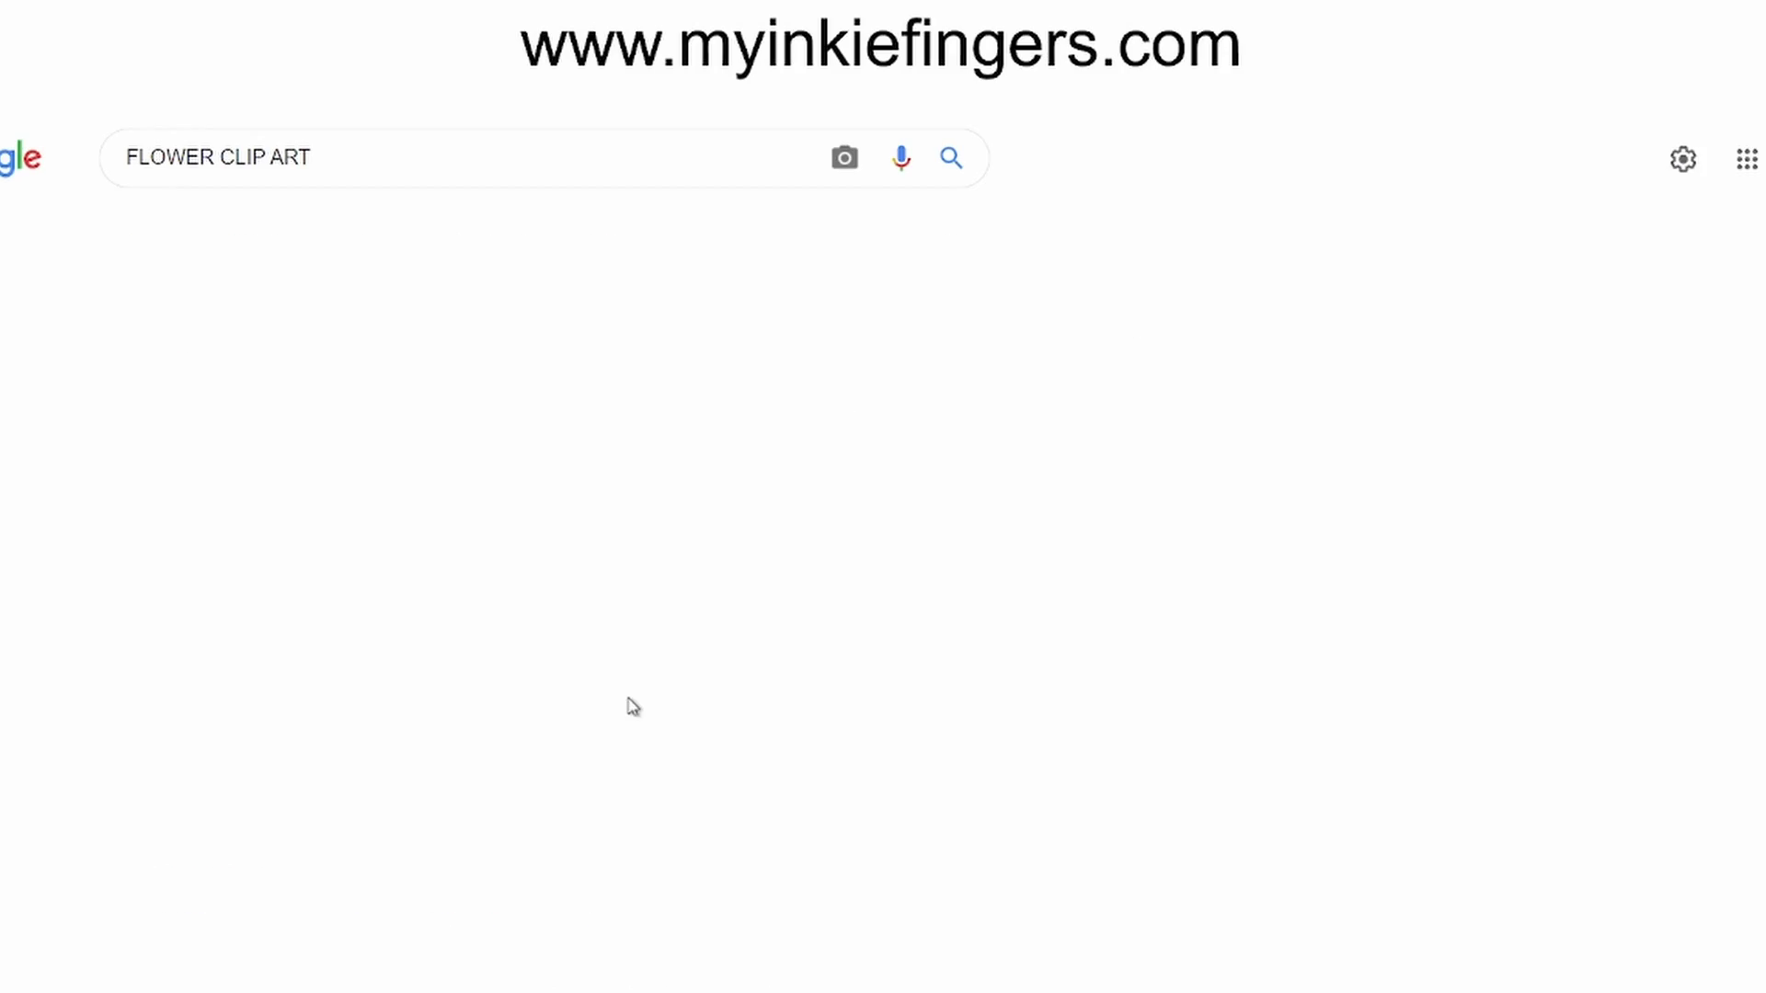
# Step: Browse the flower images, narrow them to simple ones and open the light blue flower with the yellow centre
pyautogui.scroll(-2, 894, 580)
pyautogui.scroll(-15, 894, 580)
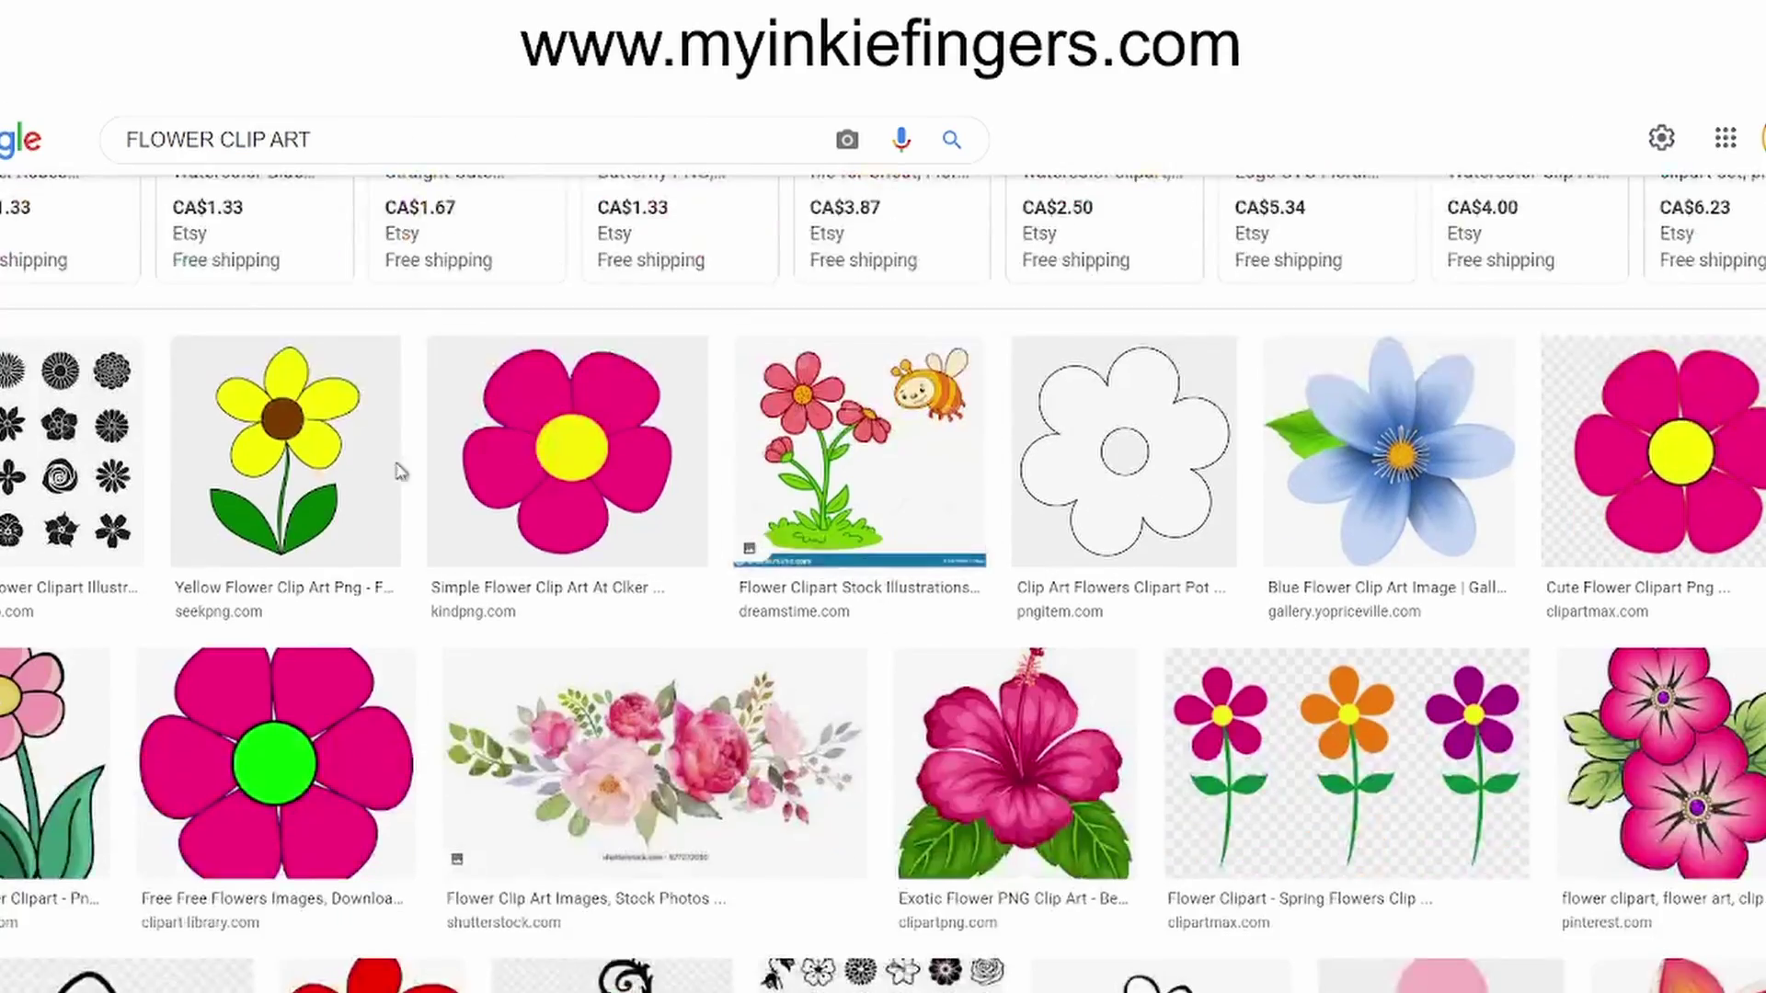
pyautogui.scroll(-8, 957, 720)
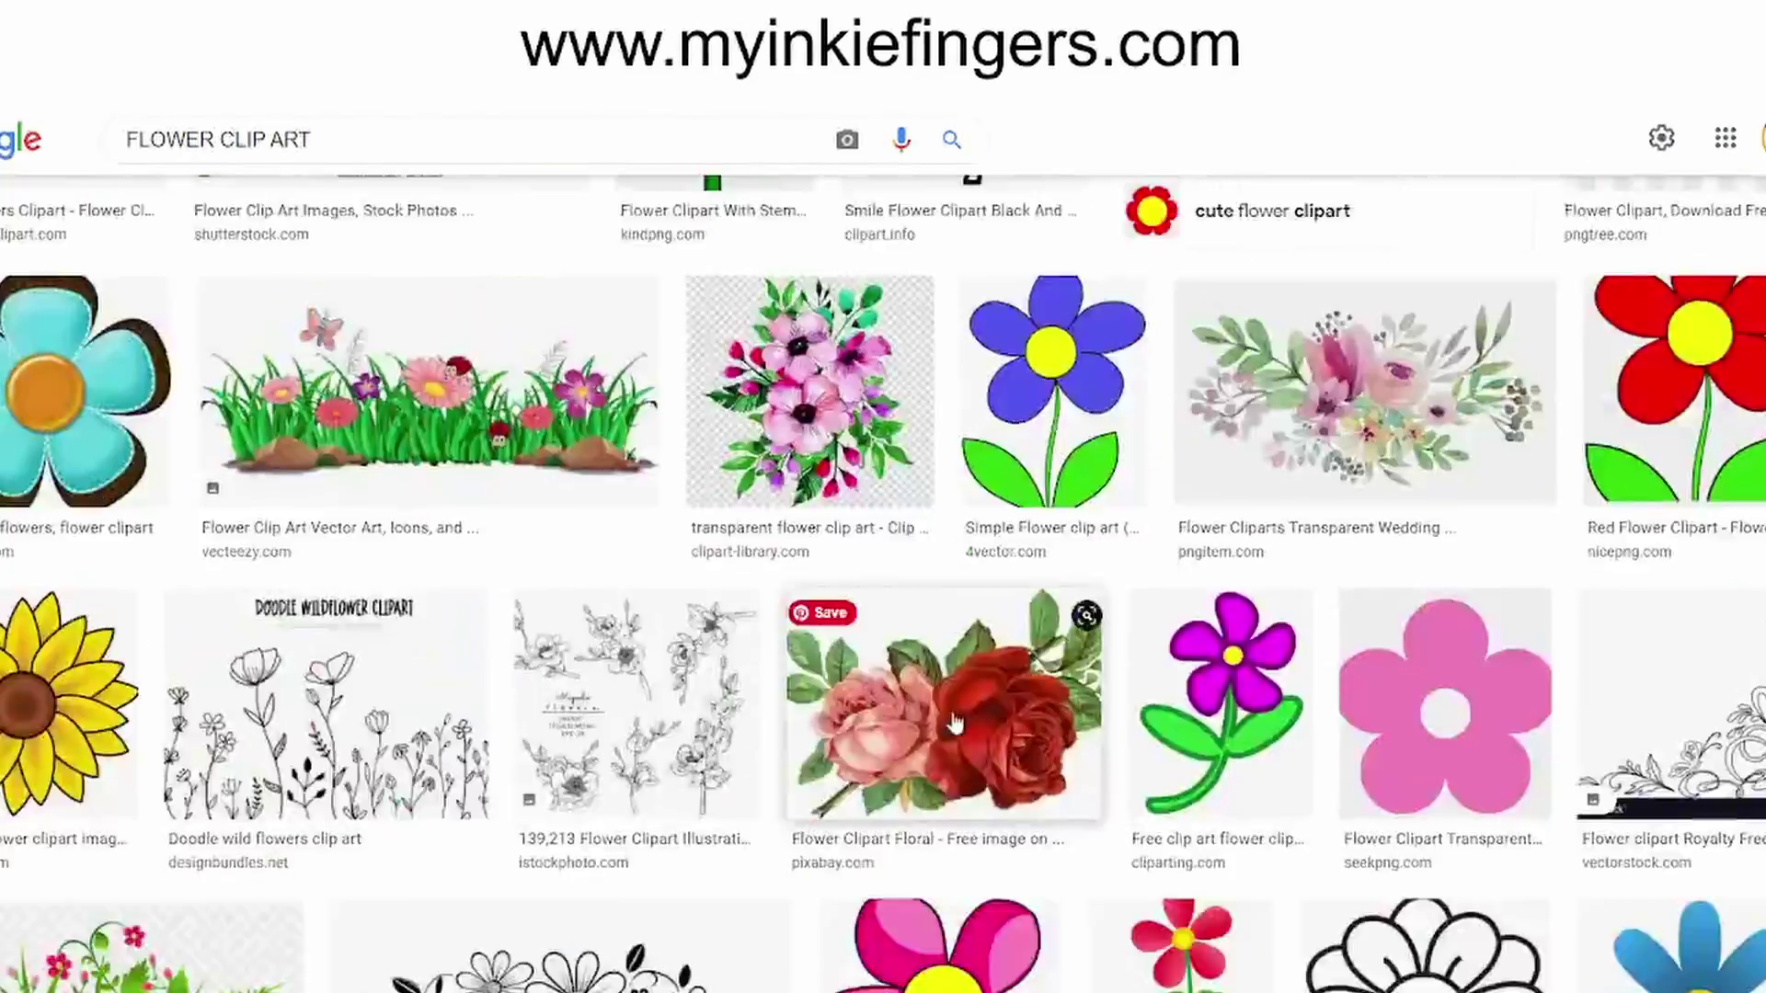
pyautogui.scroll(10, 956, 722)
pyautogui.scroll(10, 956, 723)
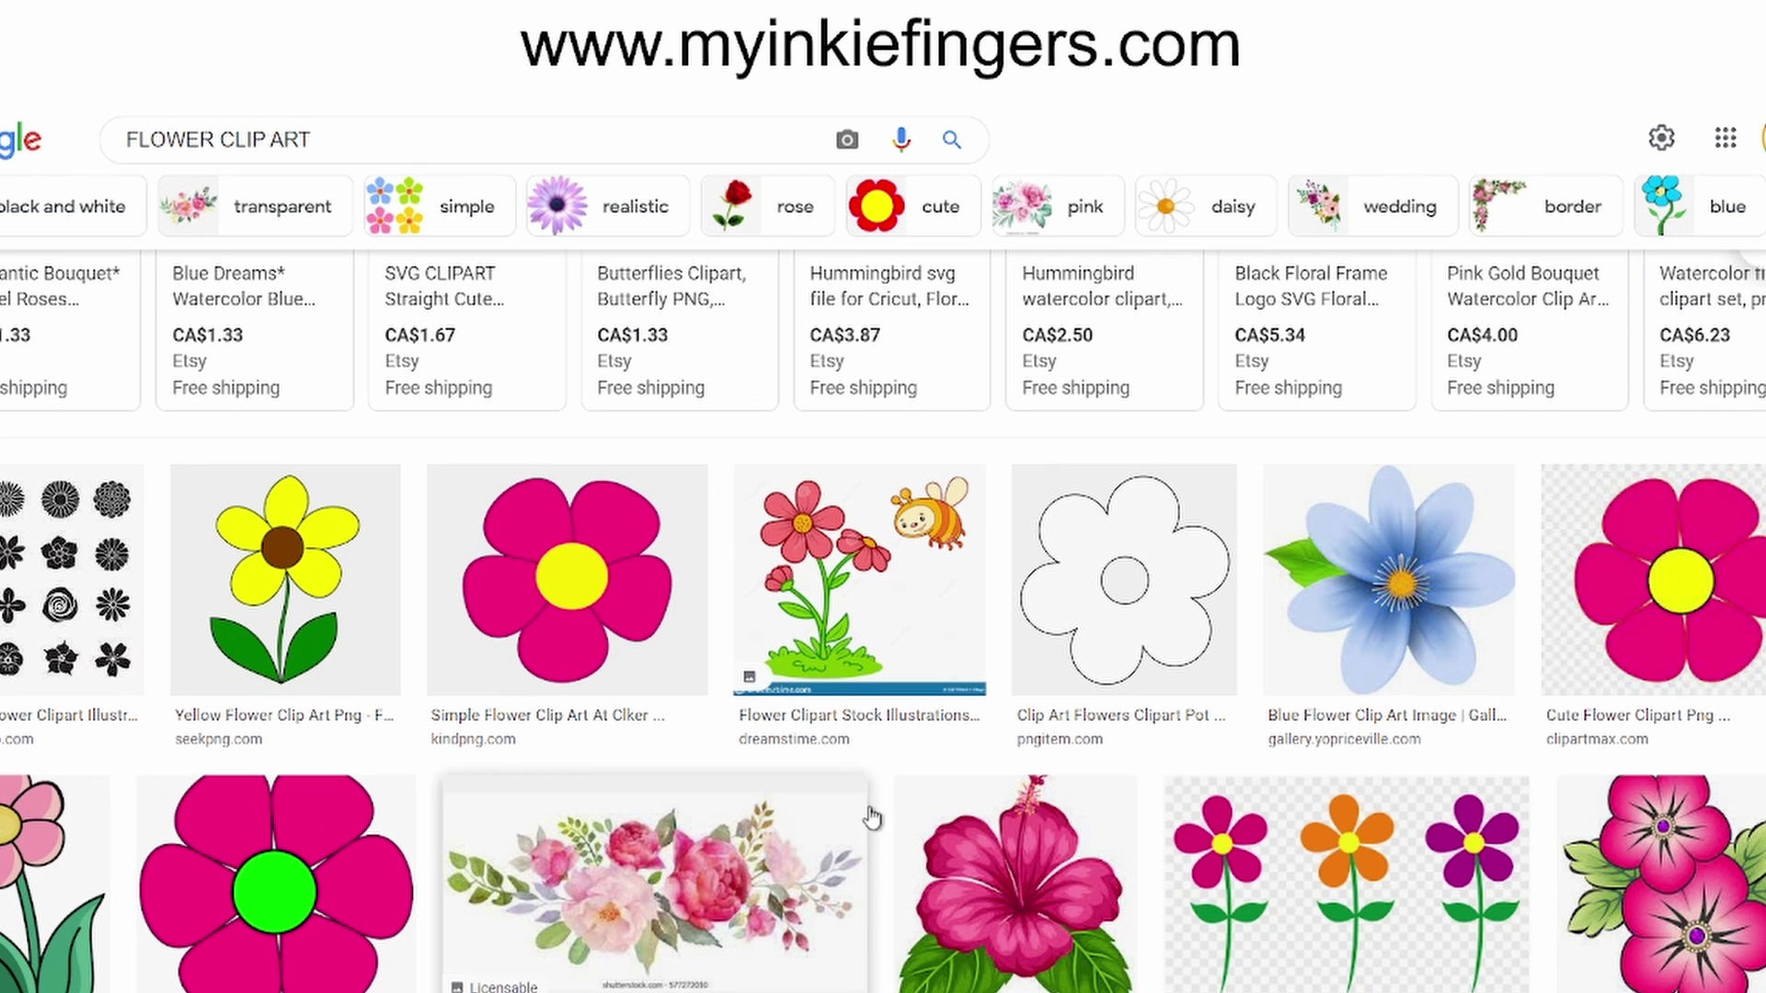
pyautogui.scroll(4, 571, 650)
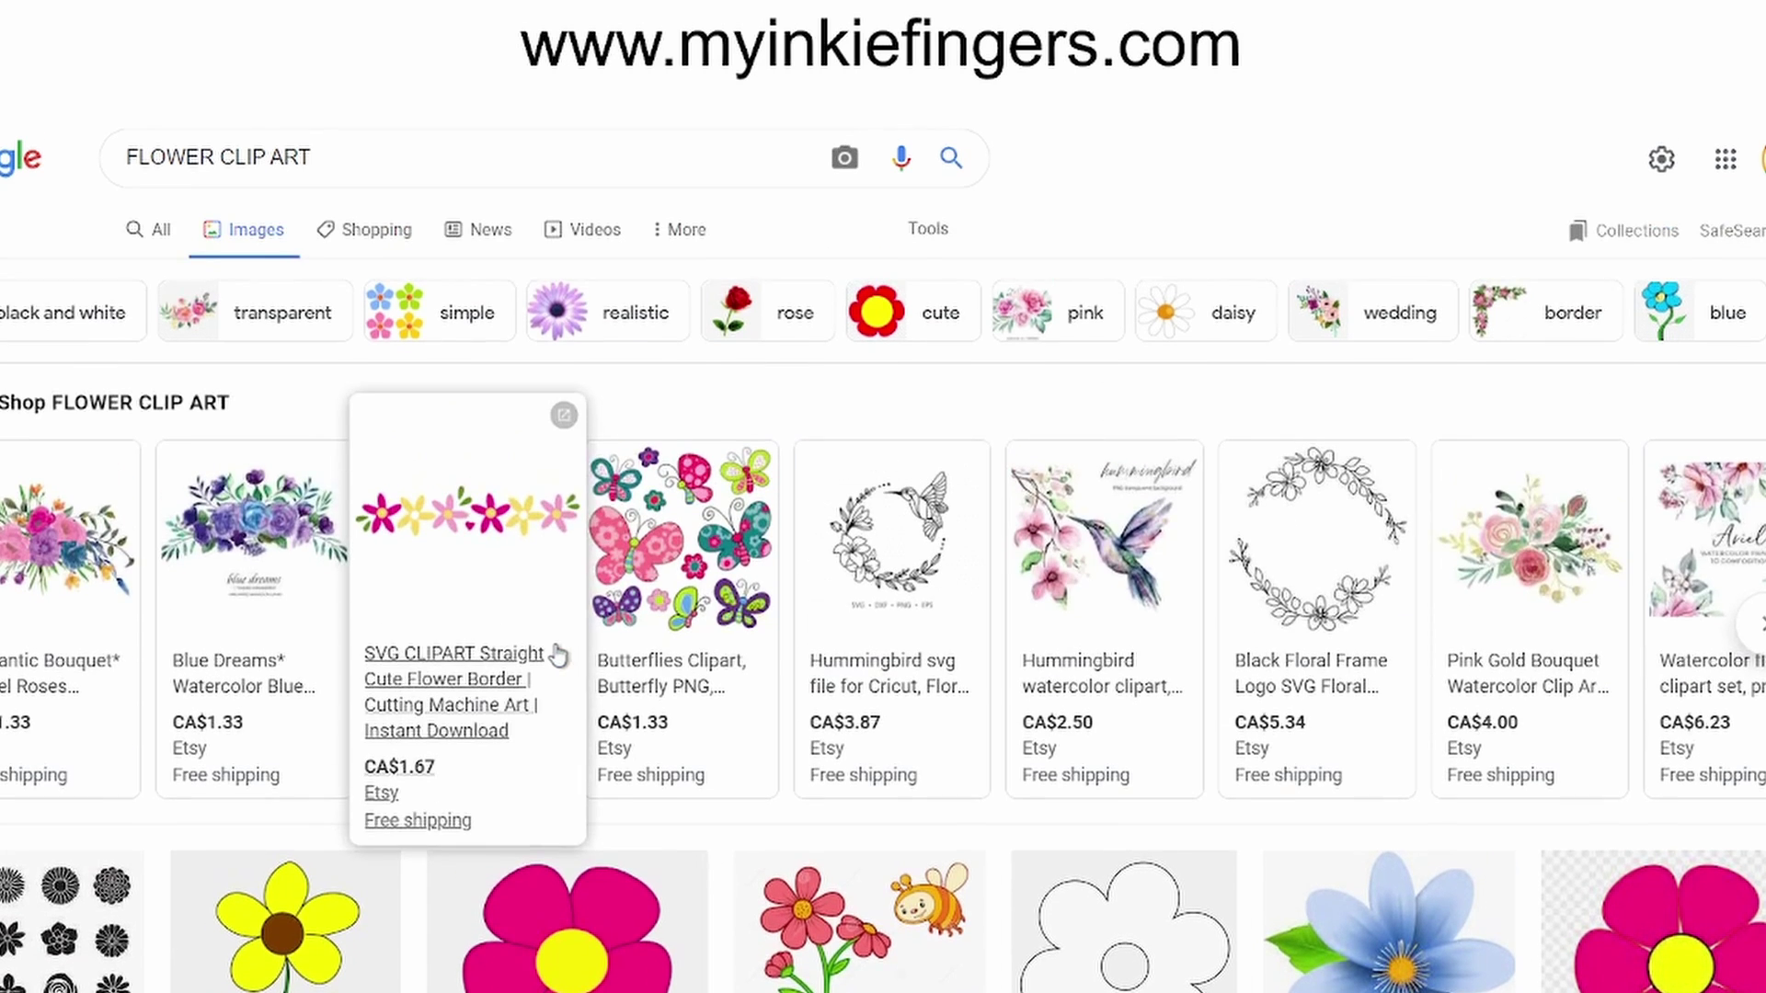
pyautogui.click(438, 316)
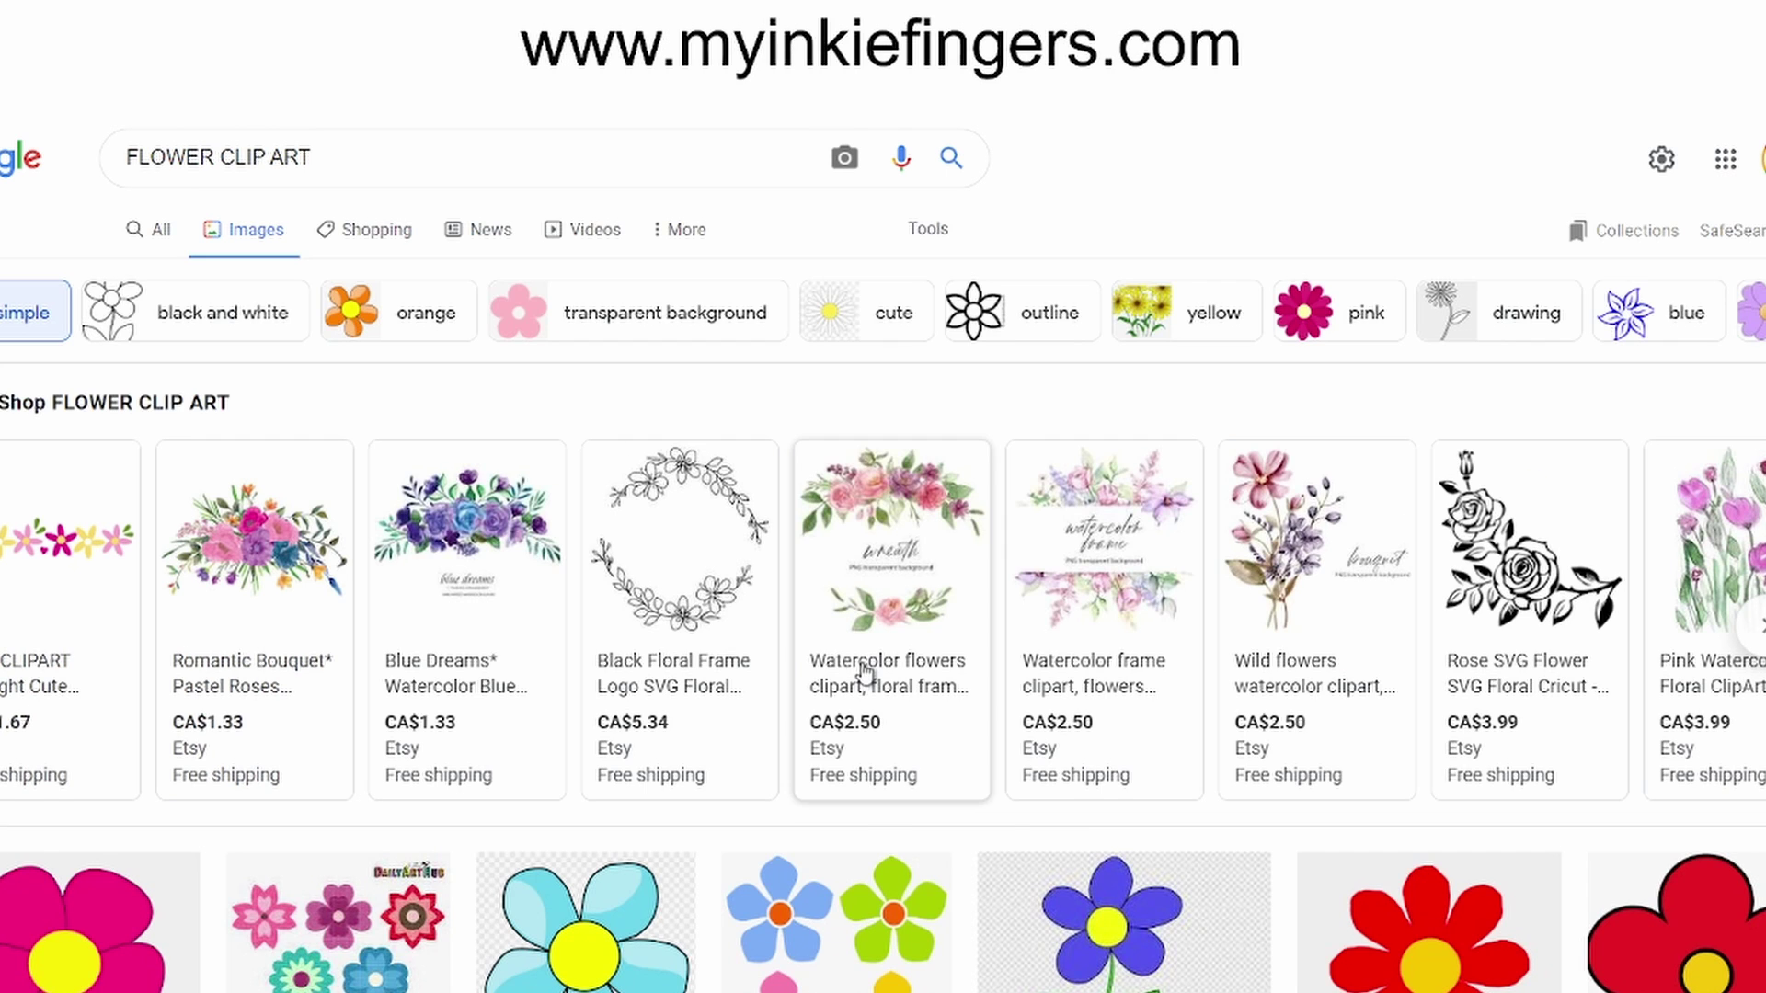
pyautogui.scroll(-4, 864, 681)
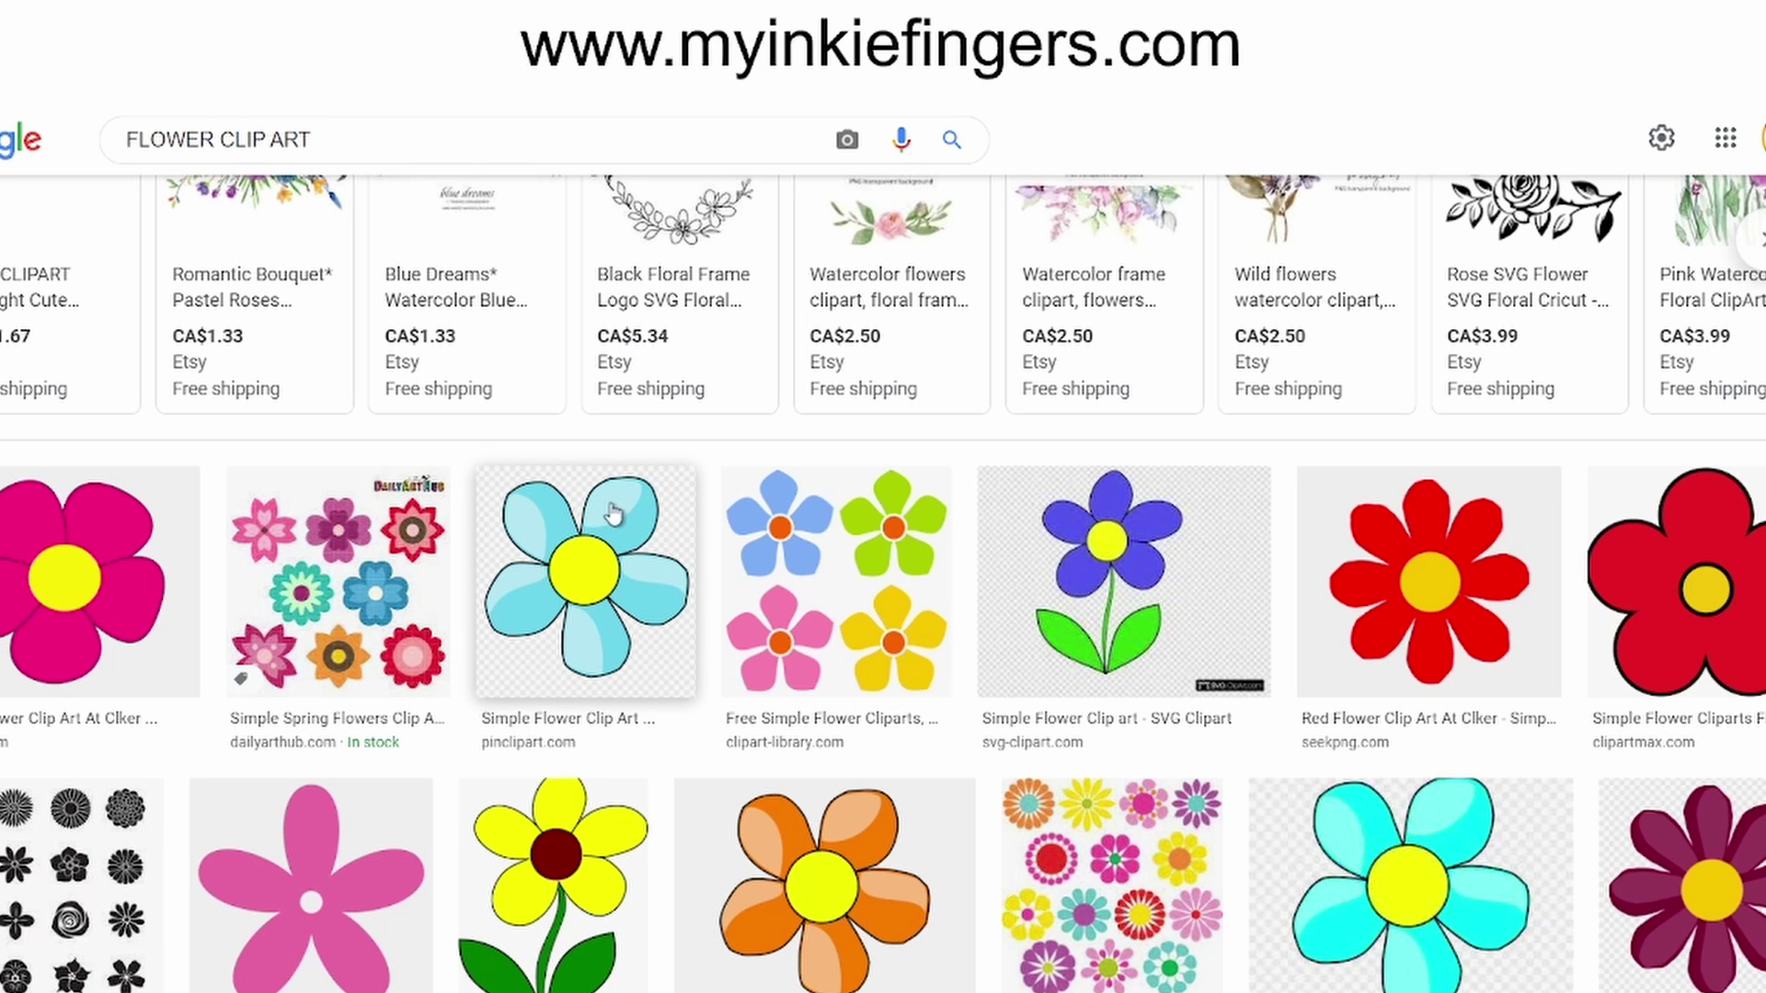
pyautogui.click(586, 567)
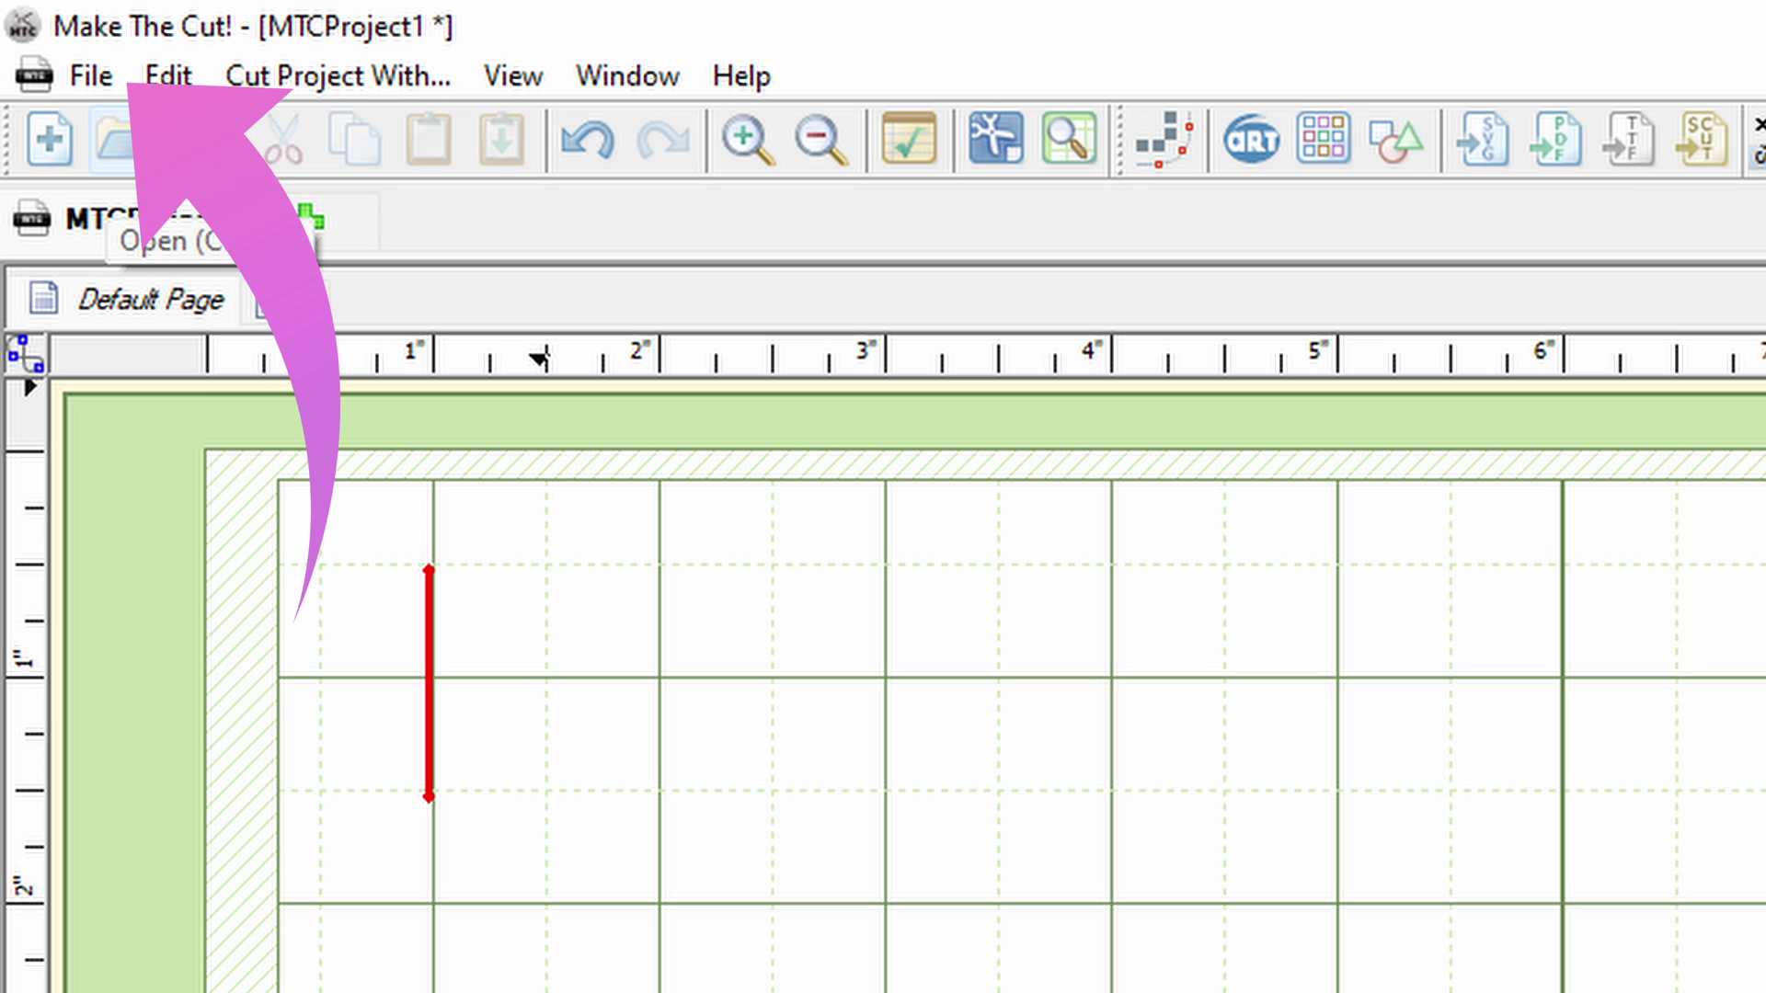
# Step: Switch to Make The Cut! and import Flower 1.png as a pixel trace at 100% scale
pyautogui.click(90, 75)
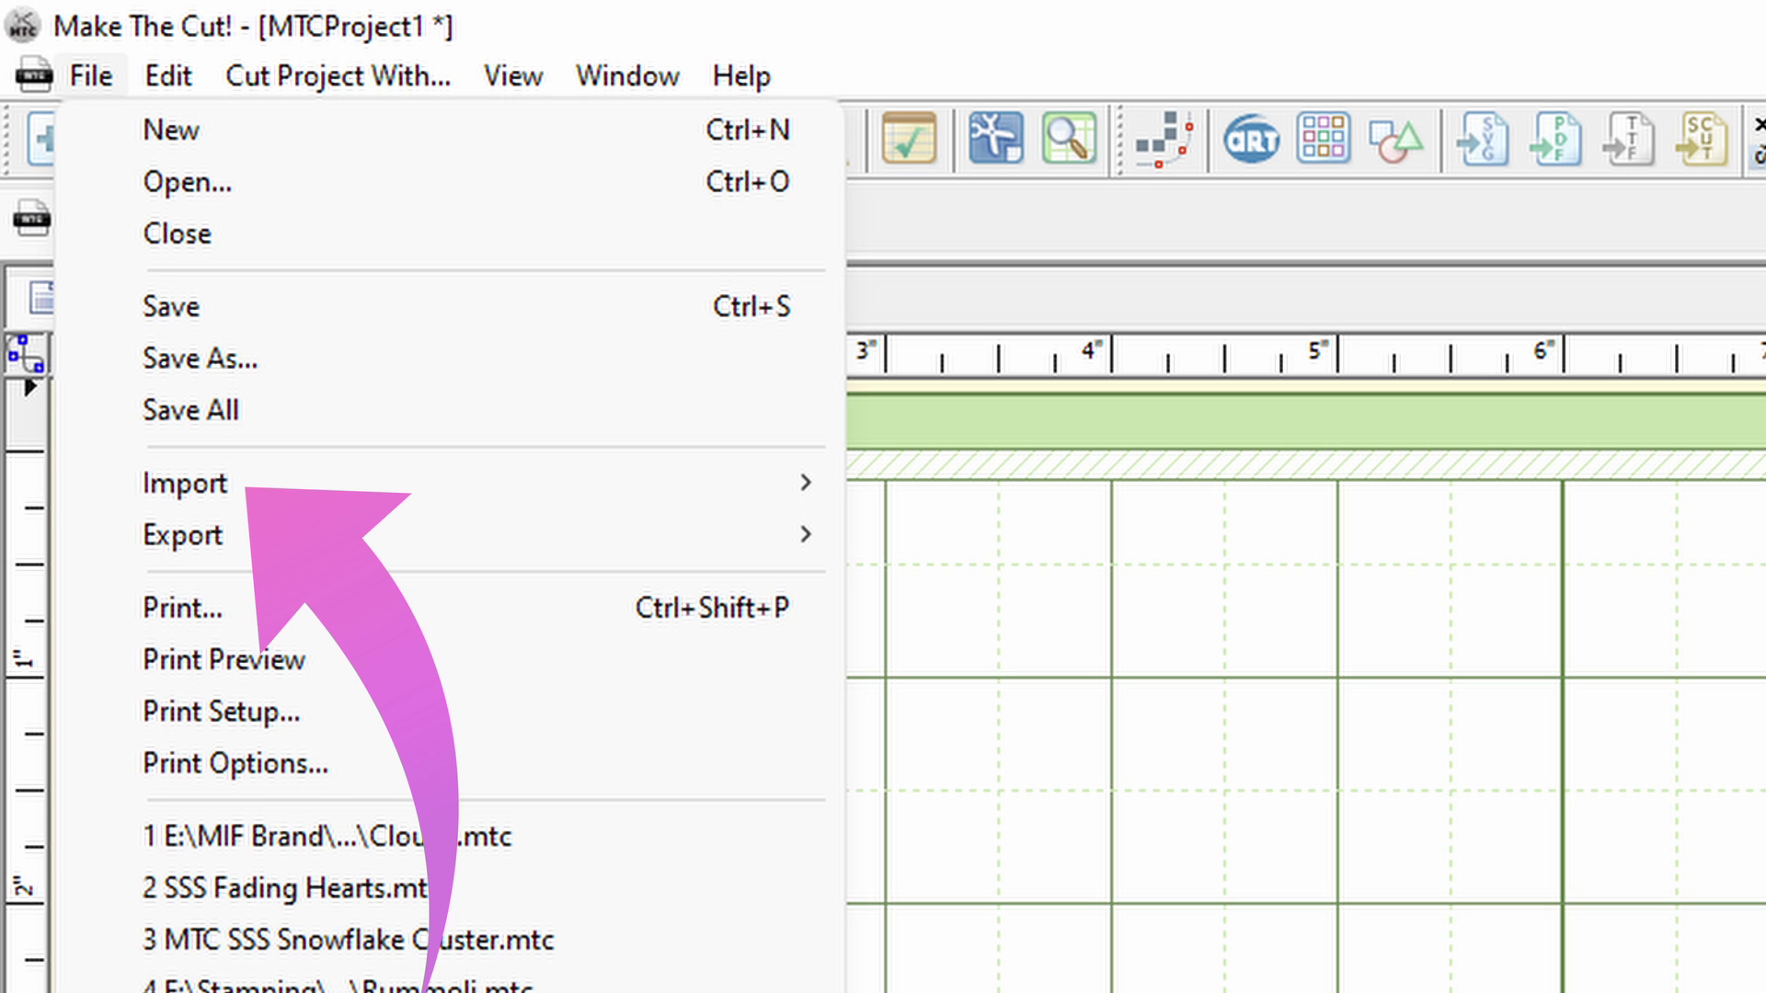
pyautogui.click(184, 483)
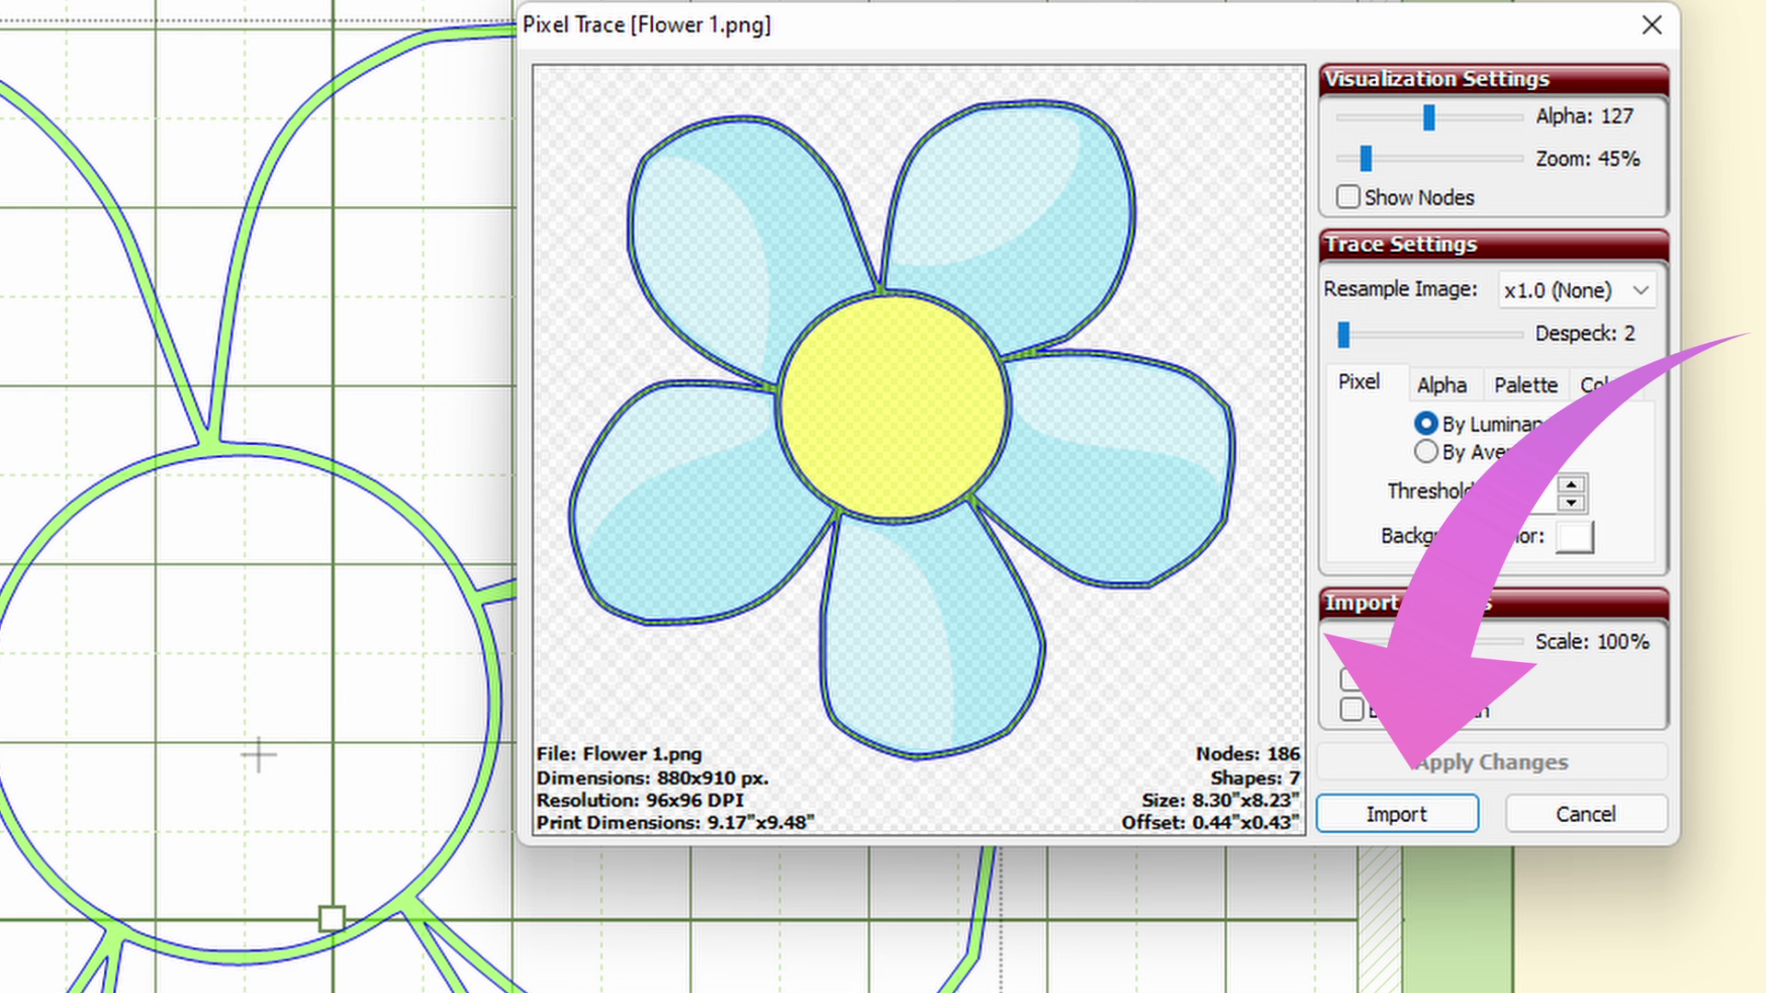
pyautogui.press('Return')
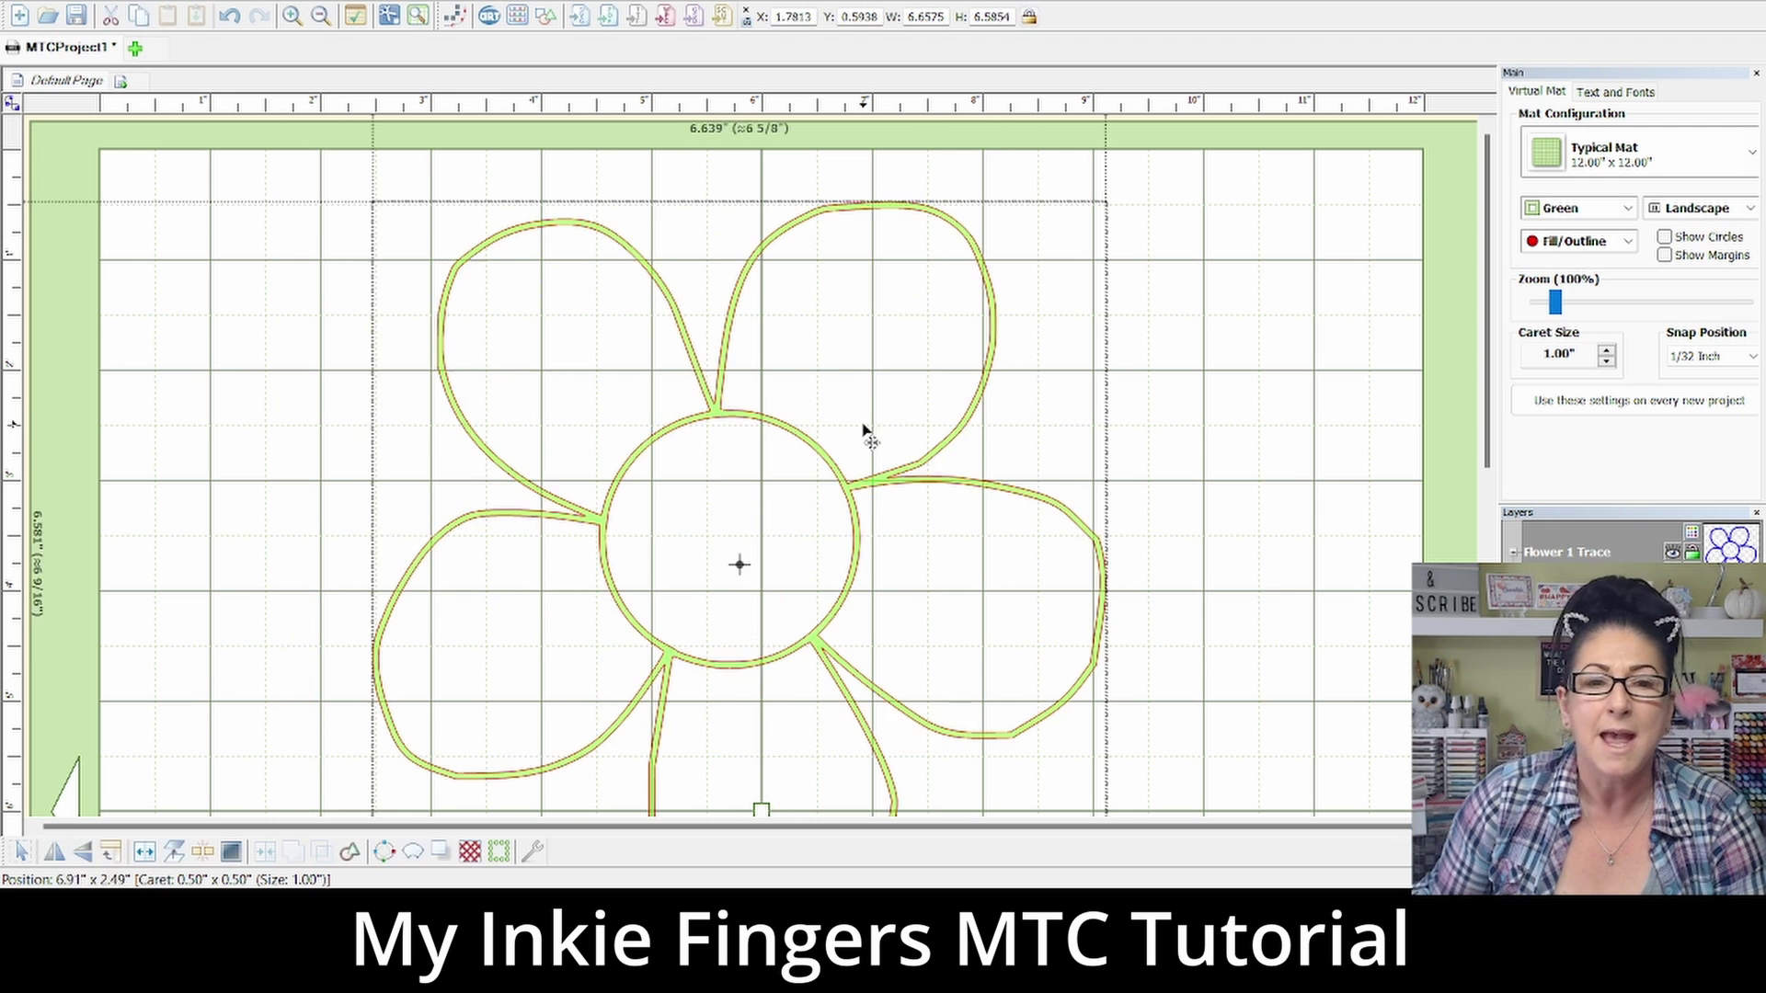
# Step: Scale the flower trace down to about 4.00 by 3.96 inches and move it up near the mat's middle
pyautogui.click(735, 601)
pyautogui.moveTo(1136, 170); pyautogui.dragTo(839, 407)
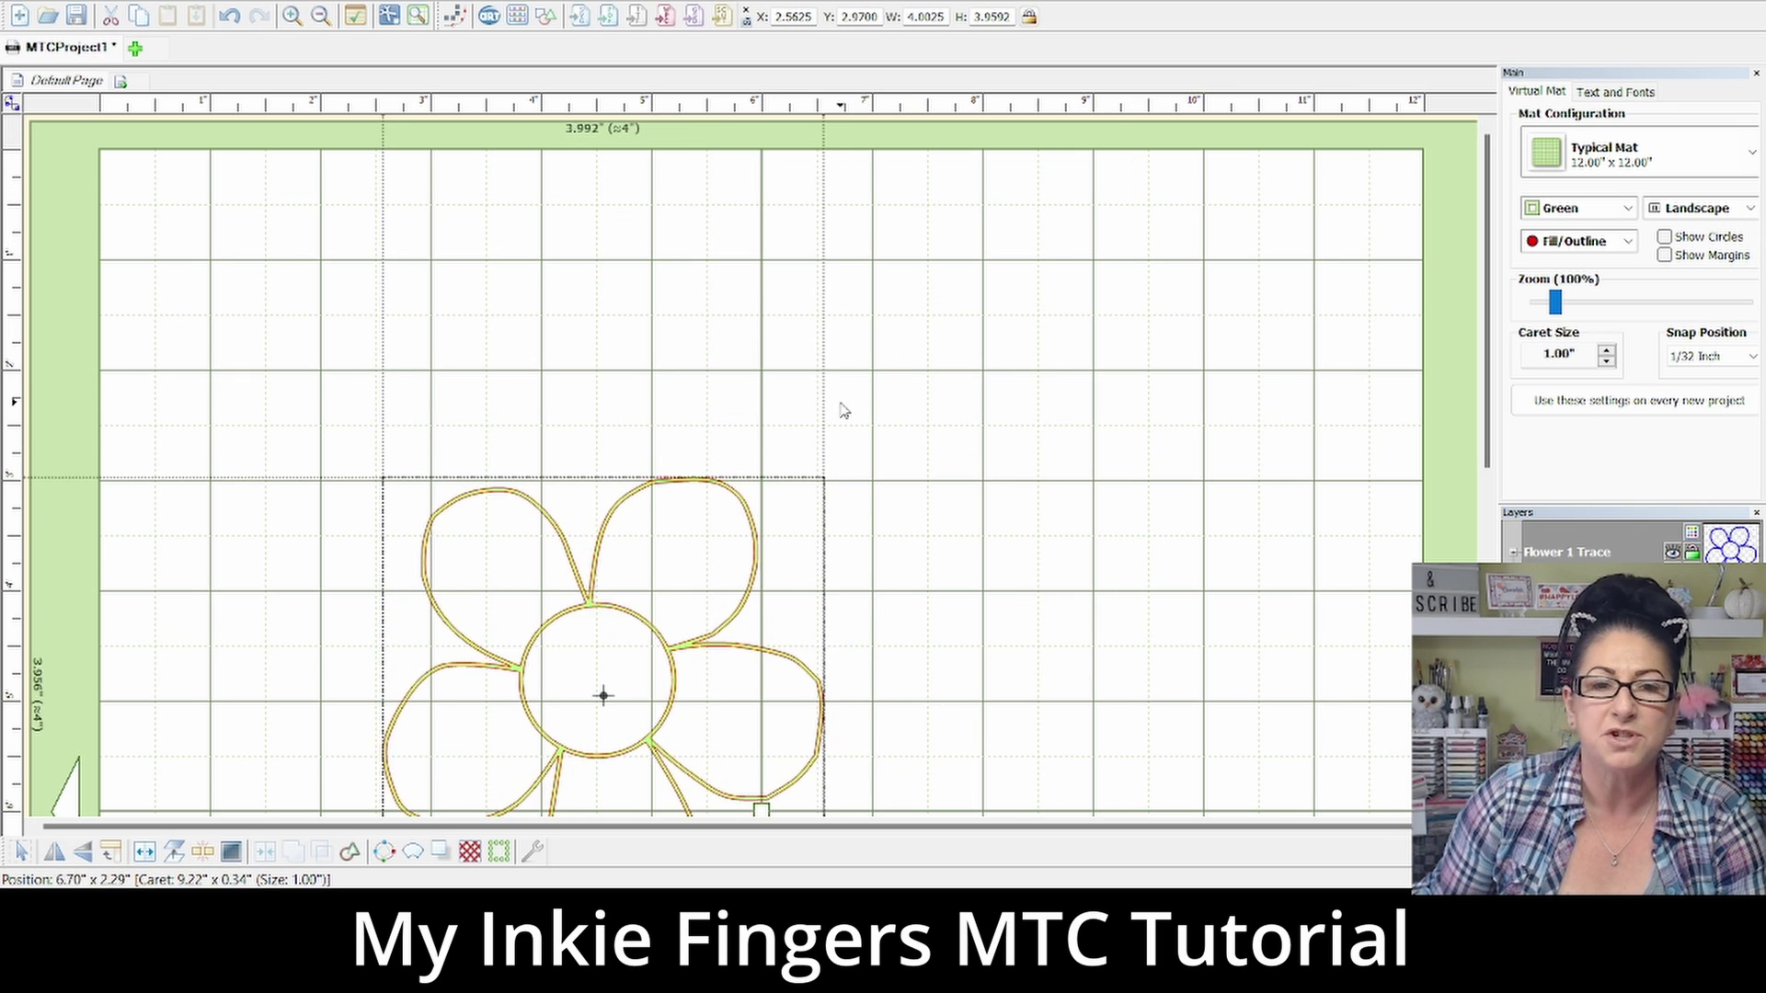
pyautogui.moveTo(714, 555); pyautogui.dragTo(835, 327)
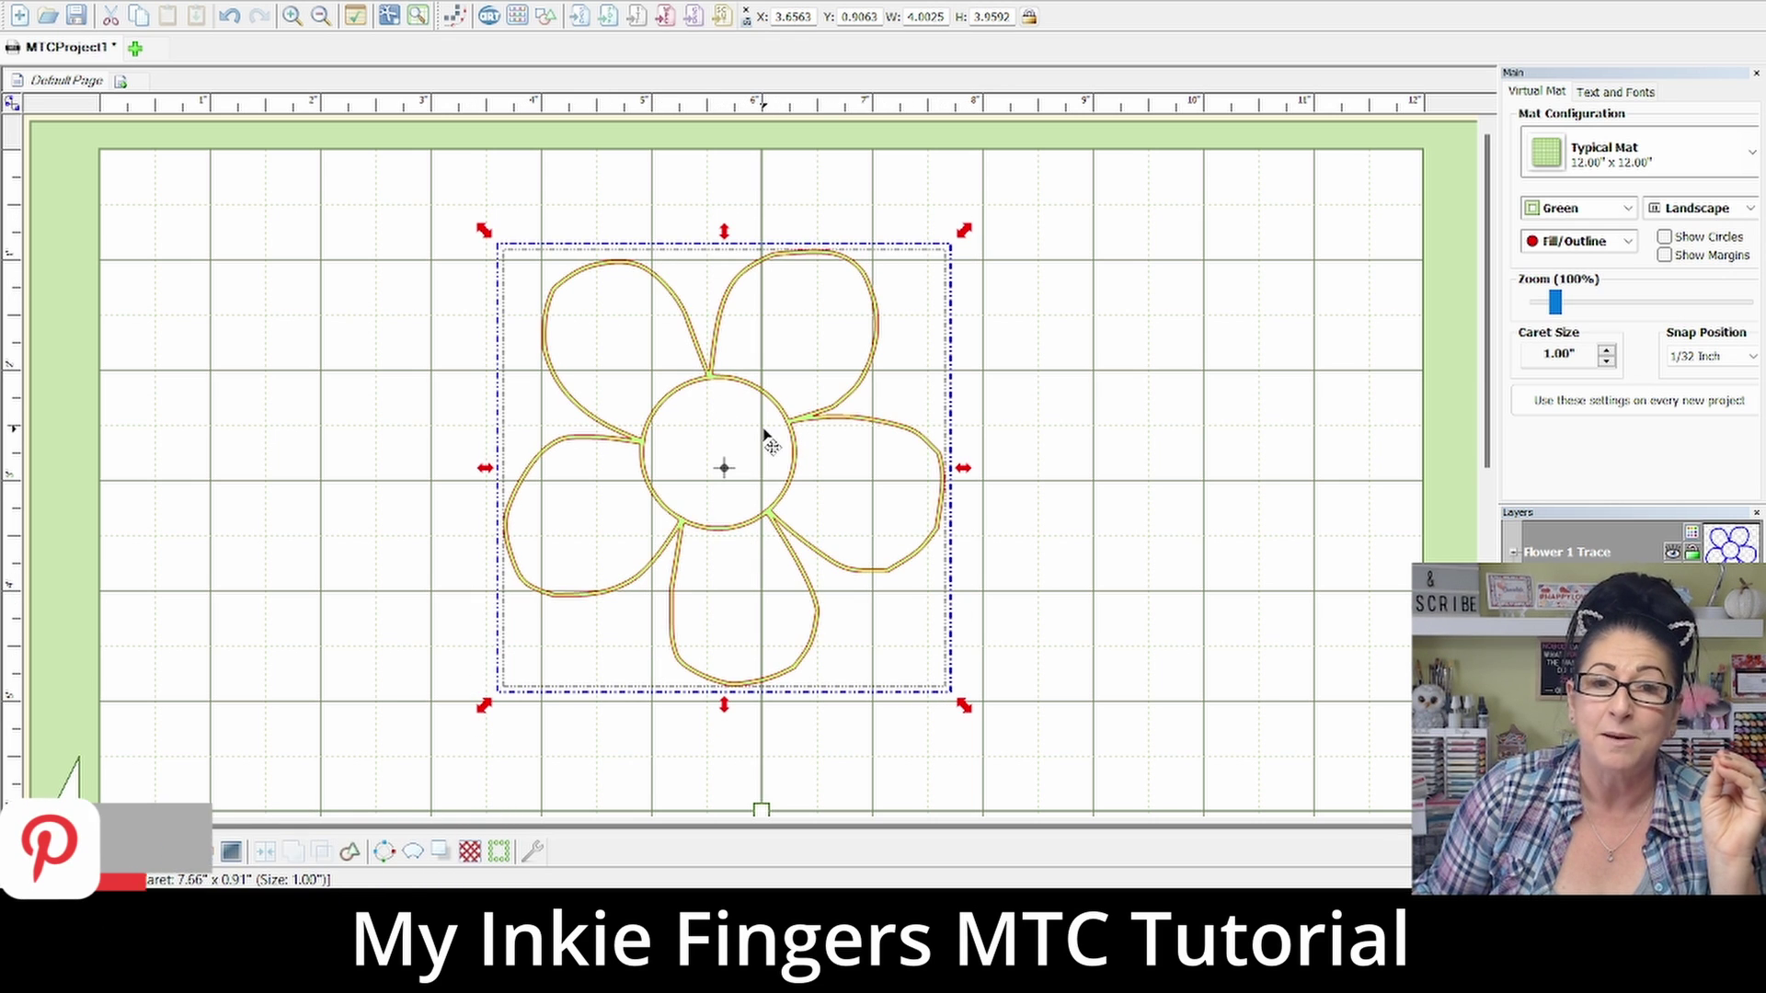
# Step: Rotate the flower trace so that one petal points nearly straight up
pyautogui.click(734, 446)
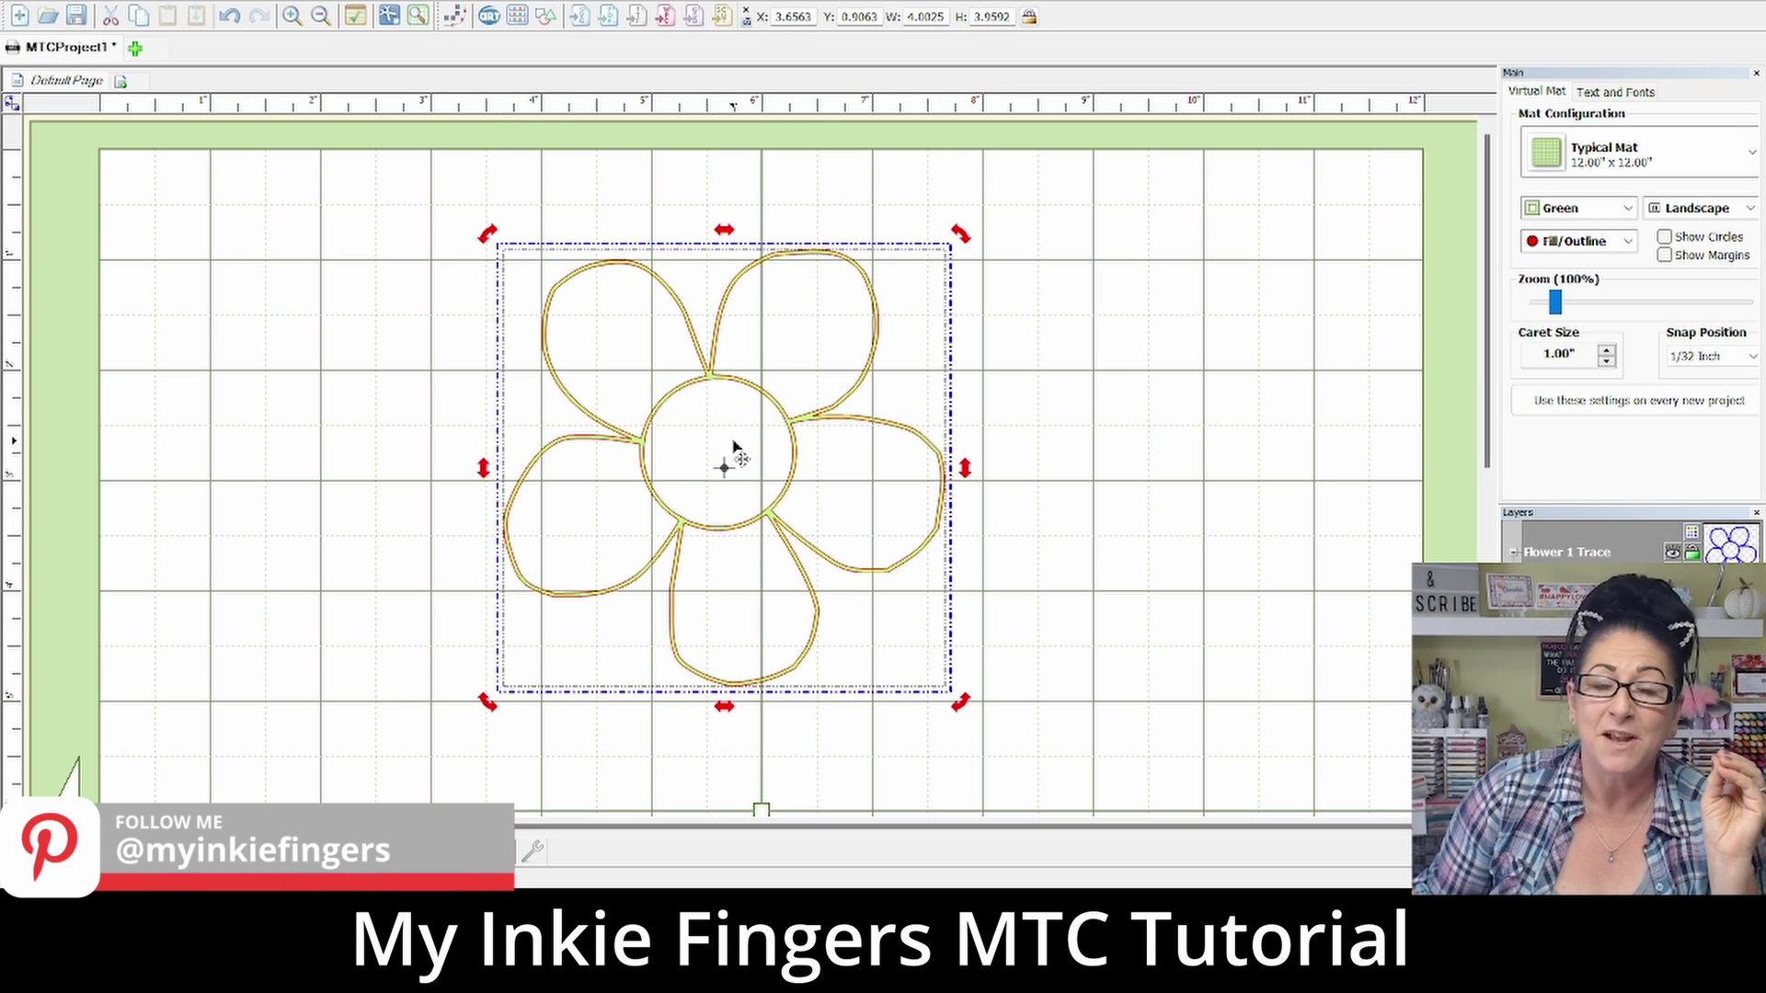
pyautogui.moveTo(959, 702); pyautogui.dragTo(828, 561)
# Step: Try skewing the flower trace from its upper-right corner and undo the distortion
pyautogui.click(753, 455)
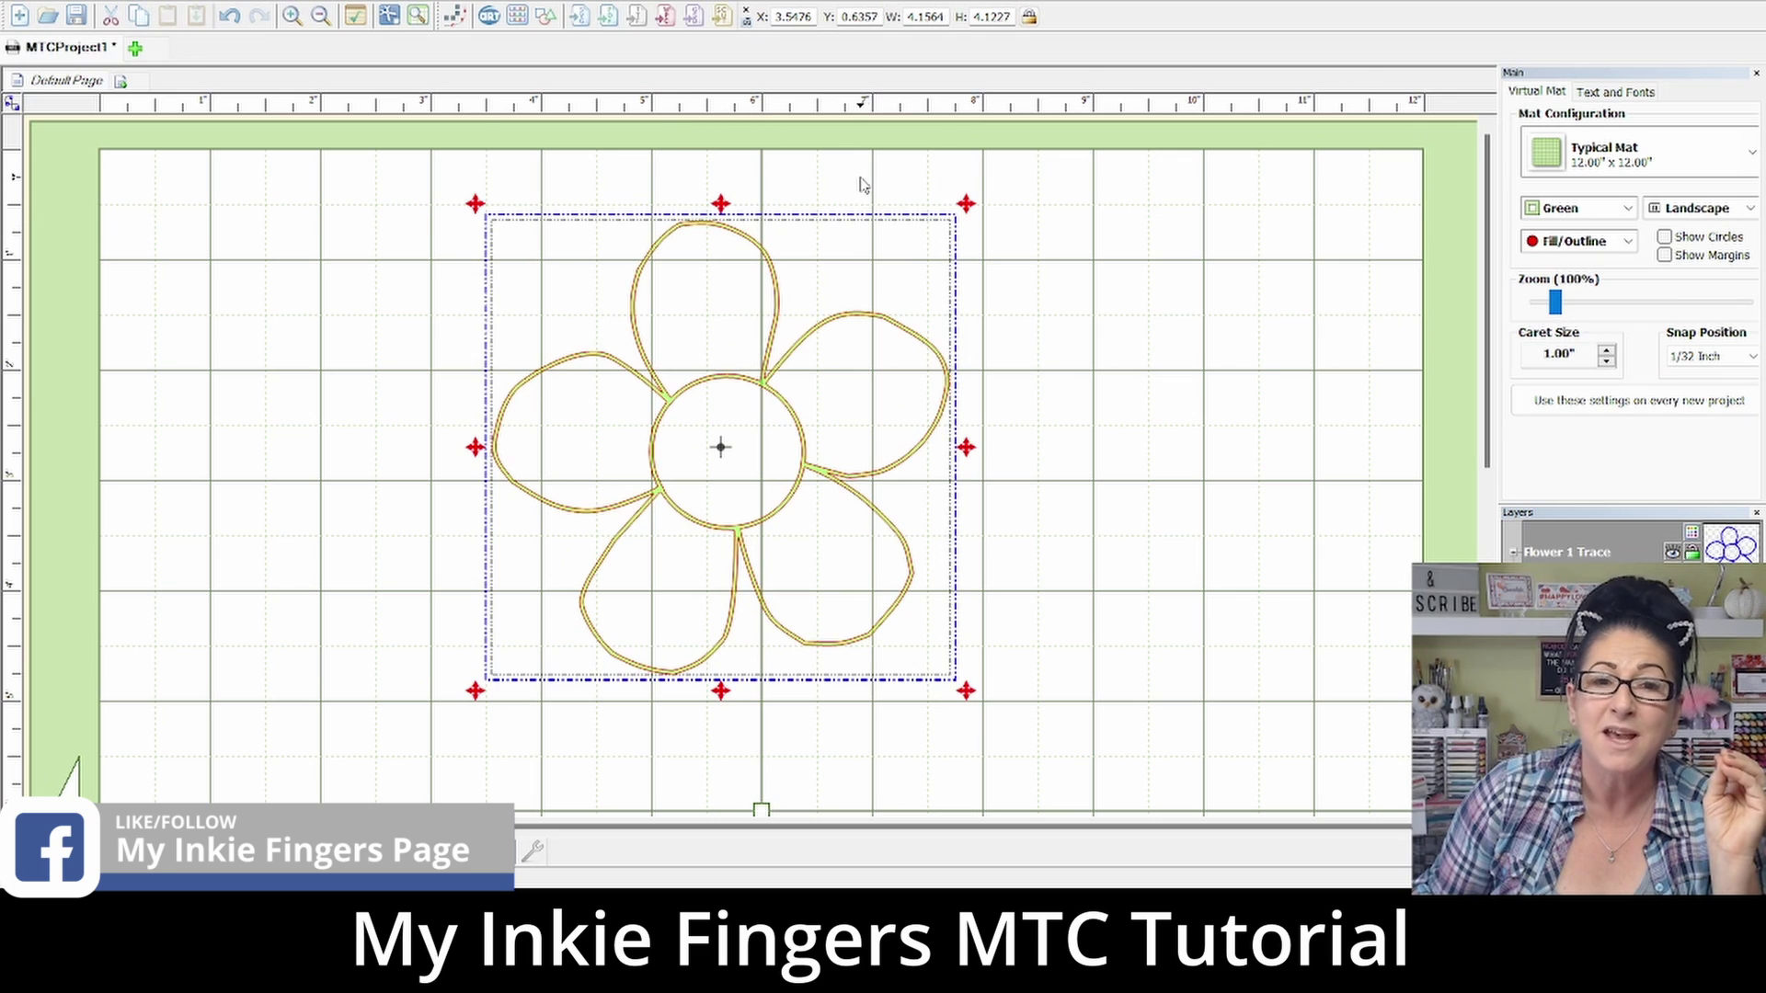
pyautogui.moveTo(968, 208); pyautogui.dragTo(959, 276)
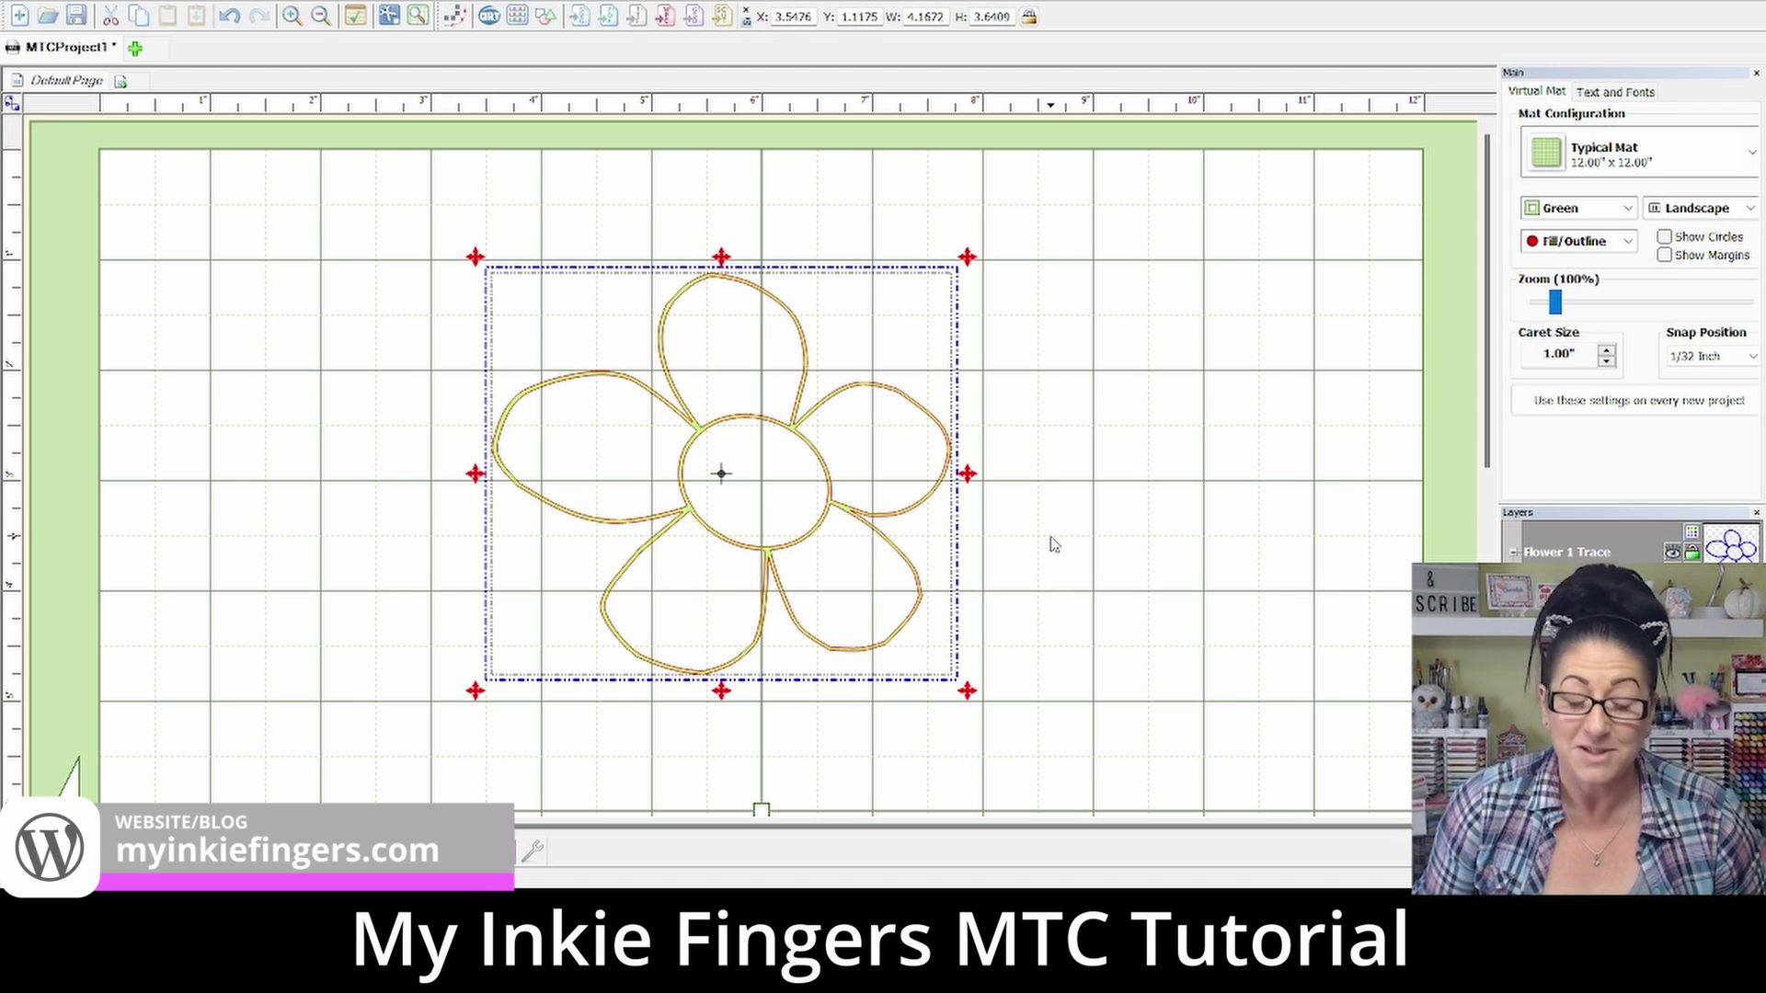
pyautogui.hotkey('ctrl', 'z')
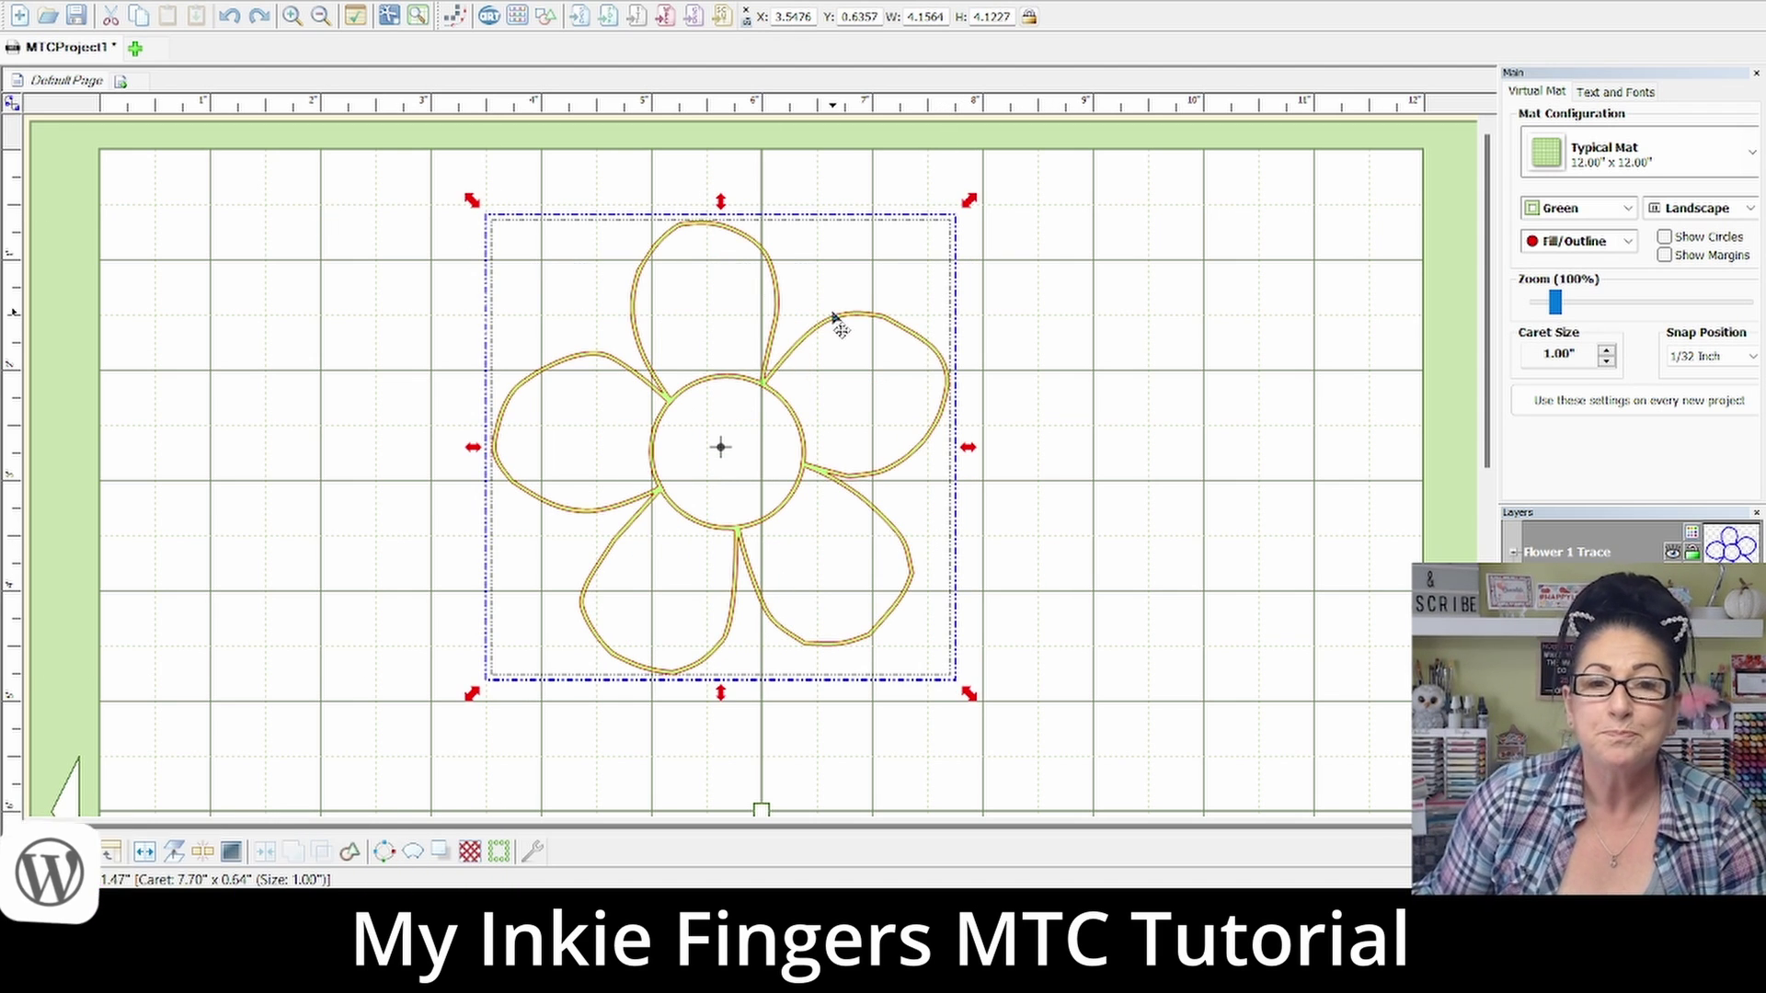
# Step: Break the flower trace apart and move its full silhouette and centre circle to the right of the loose petals
pyautogui.moveTo(722, 410); pyautogui.dragTo(723, 414)
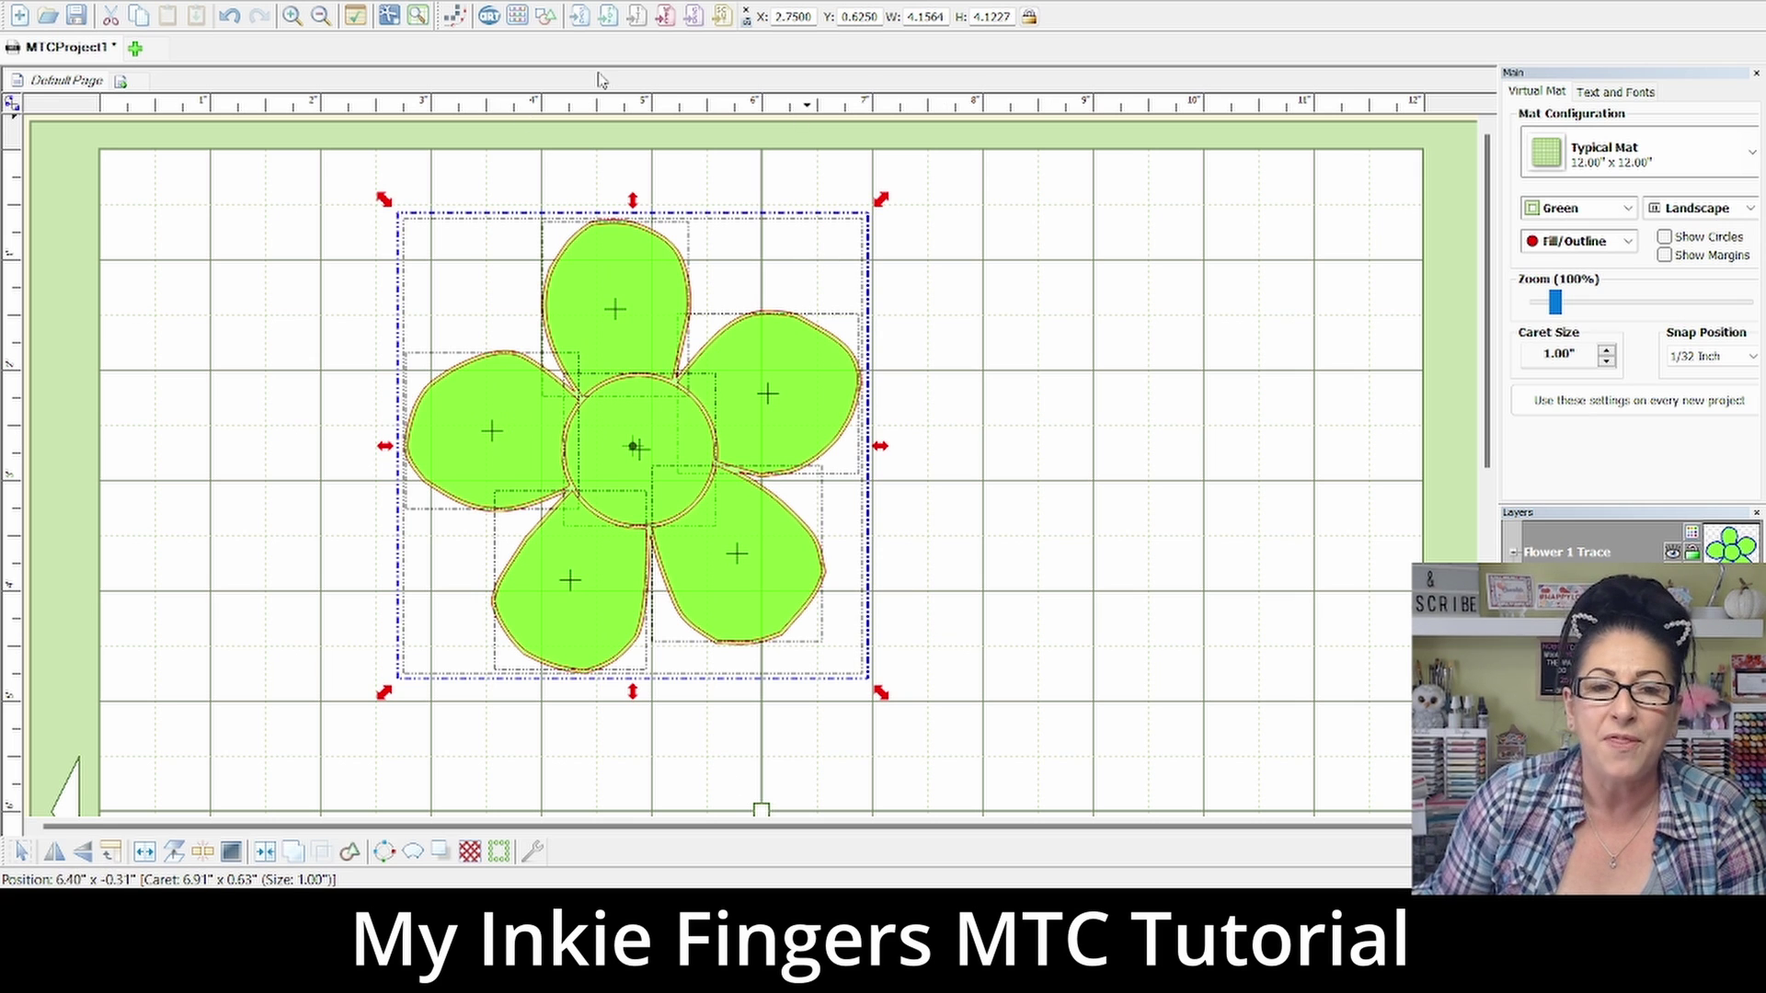
pyautogui.moveTo(643, 456); pyautogui.dragTo(1104, 735)
pyautogui.click(836, 505)
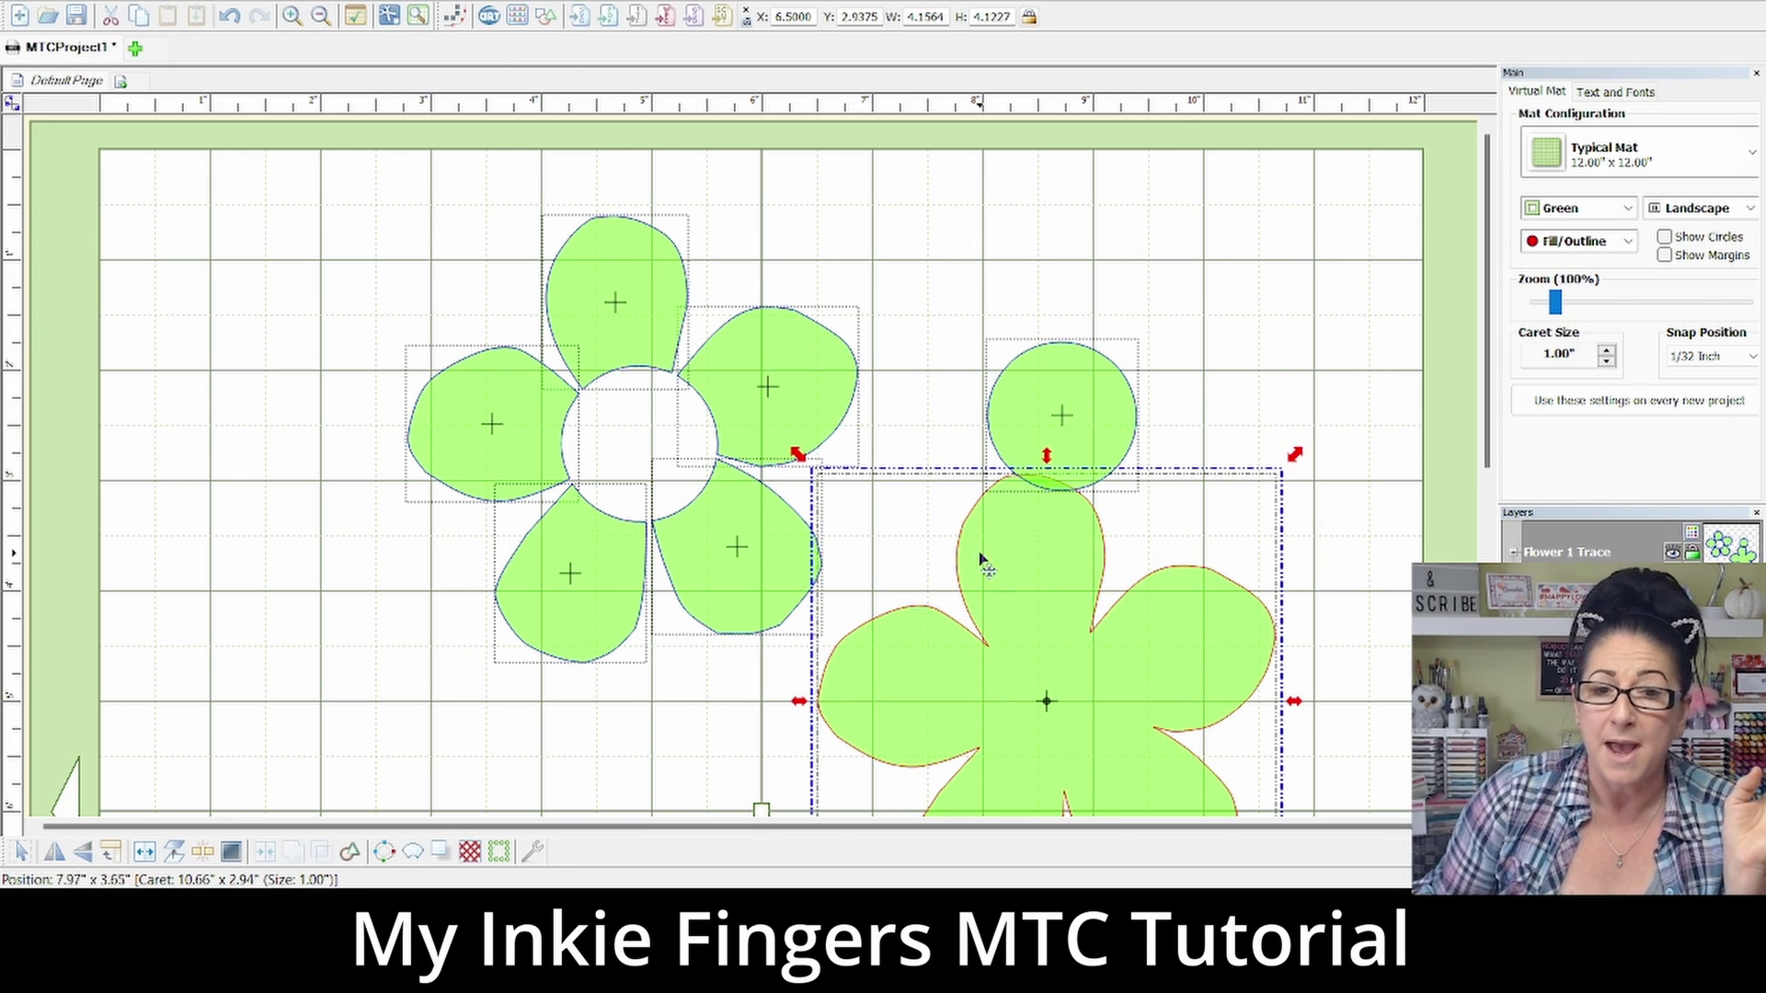
pyautogui.moveTo(916, 542); pyautogui.dragTo(1135, 307)
# Step: Select all five loose petals, scale them down to about 3.76 by 3.72 inches and move them farther left
pyautogui.moveTo(374, 225); pyautogui.dragTo(837, 648)
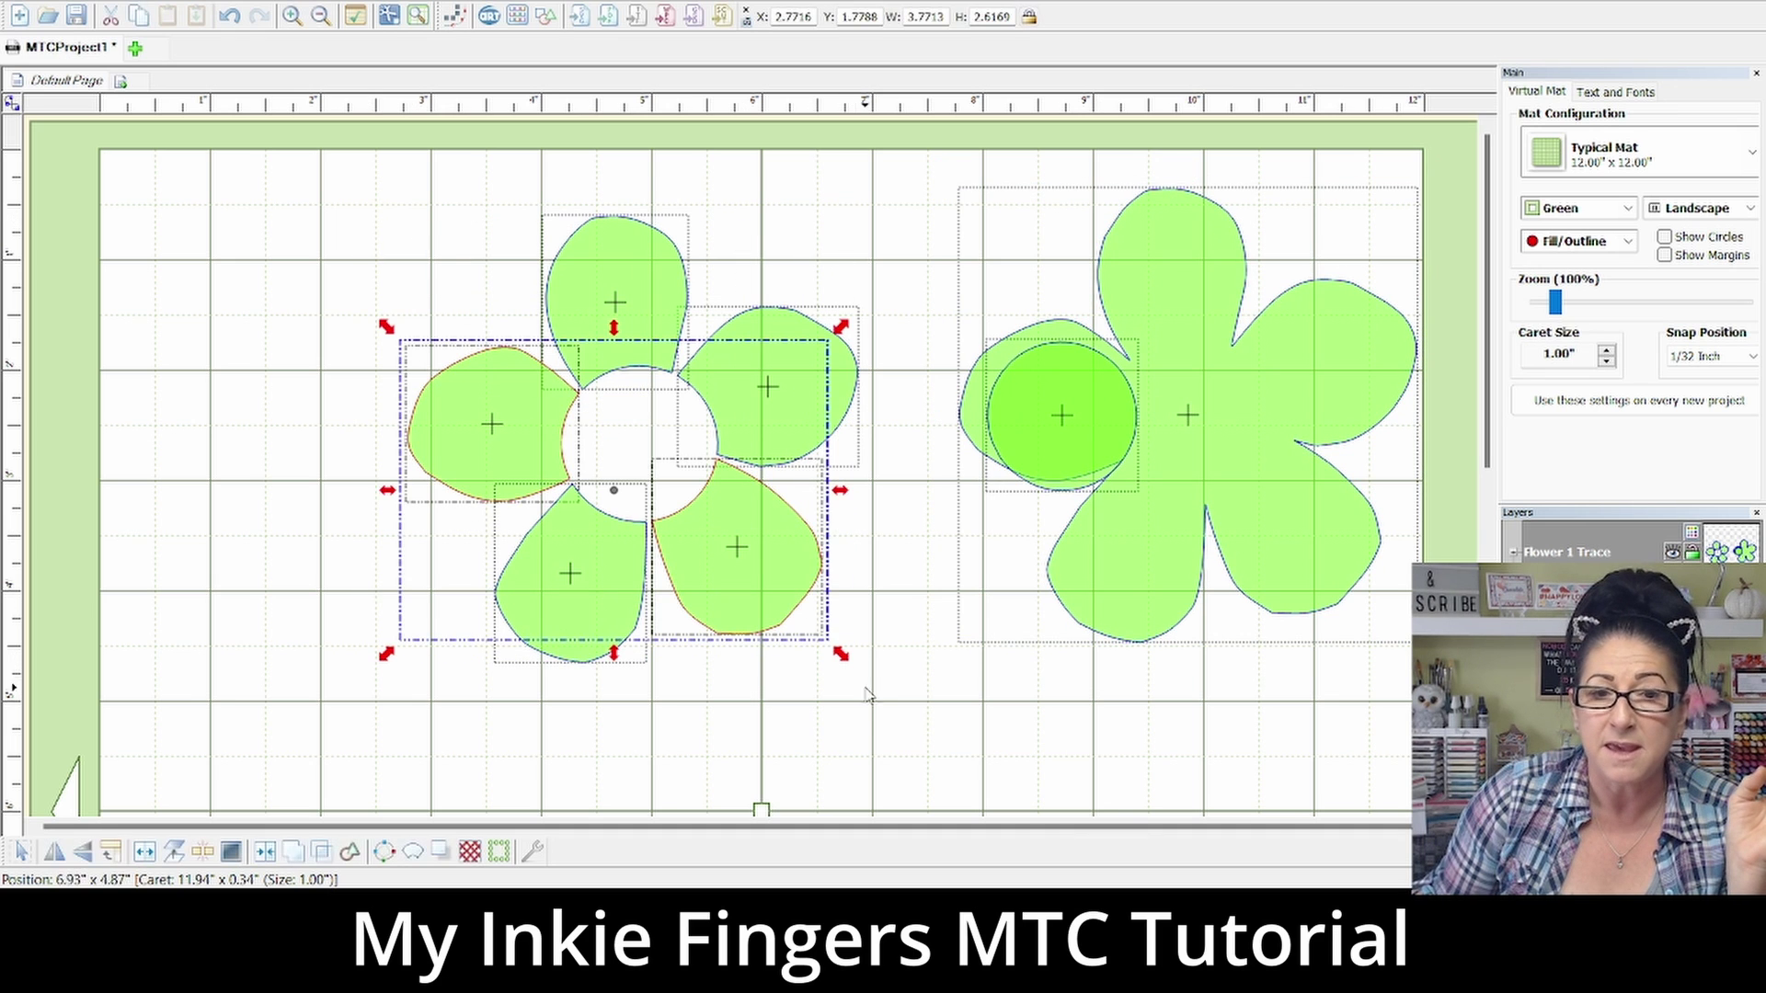
pyautogui.click(380, 201)
pyautogui.moveTo(816, 480); pyautogui.dragTo(839, 661)
pyautogui.moveTo(714, 543)
pyautogui.mouseDown()
pyautogui.moveTo(1185, 499)
pyautogui.moveTo(1291, 543)
pyautogui.moveTo(1044, 534)
pyautogui.moveTo(542, 583)
pyautogui.moveTo(594, 581)
pyautogui.mouseUp()
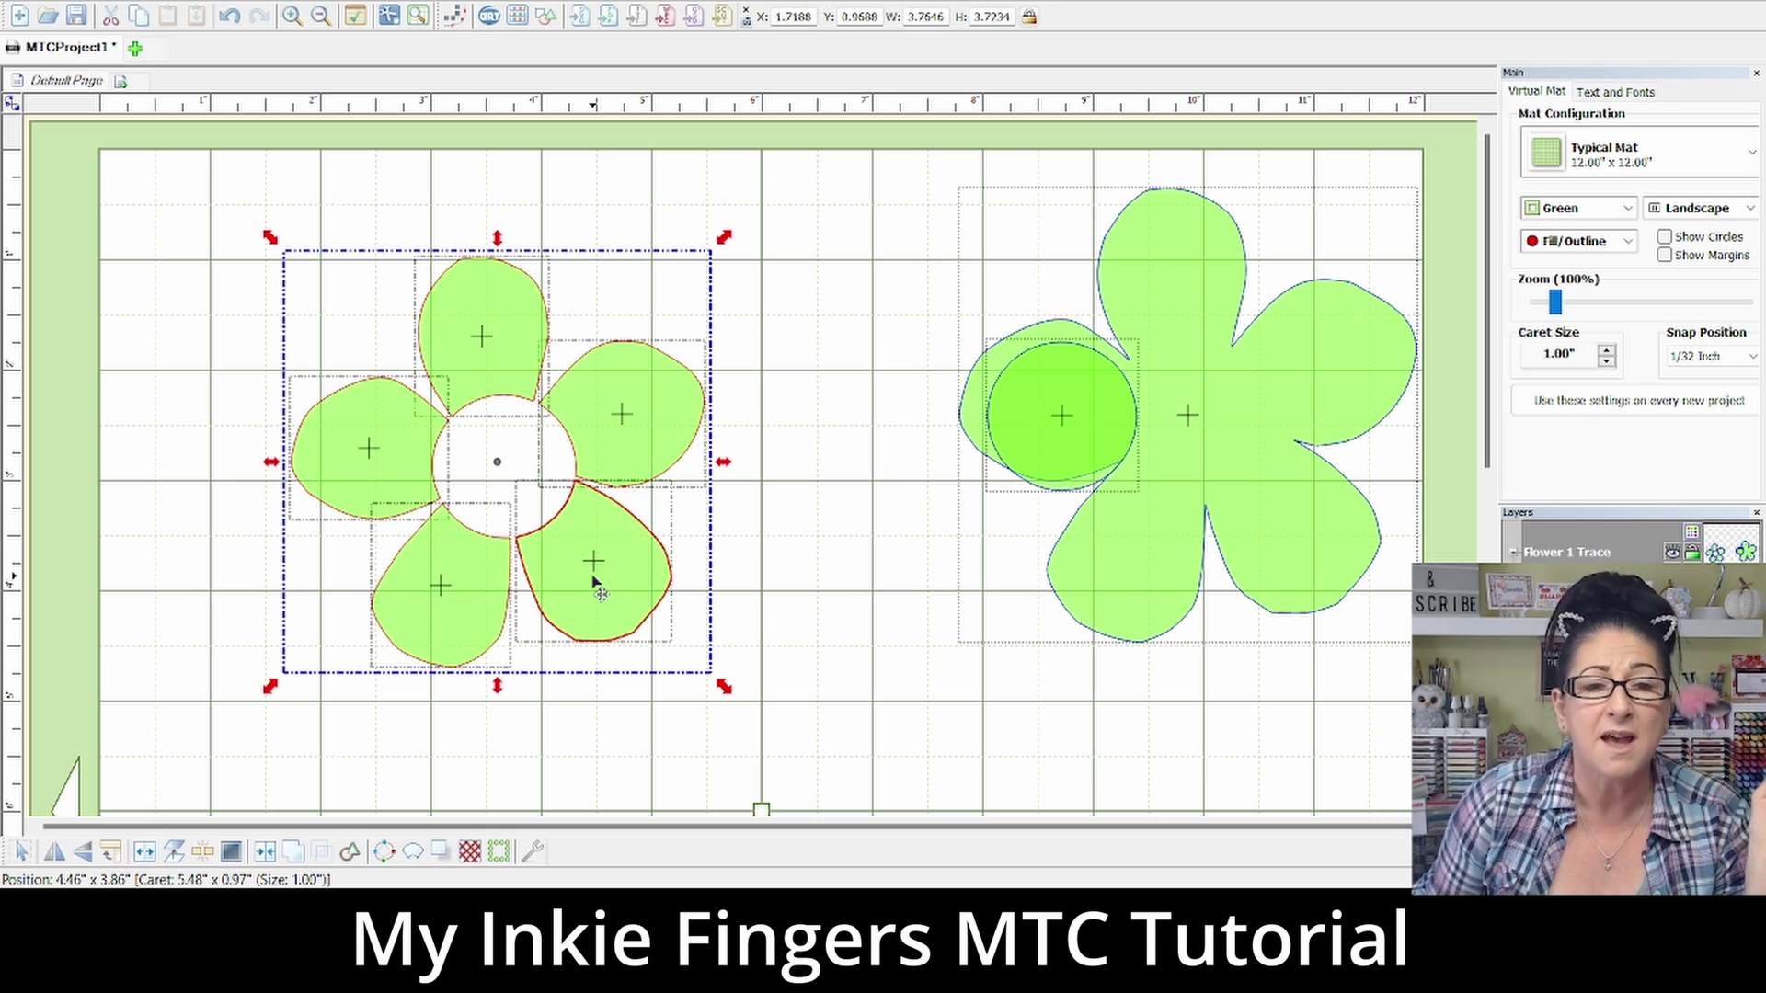
# Step: Place the circle on the centre of the flower silhouette and delete the five loose petals
pyautogui.moveTo(1077, 442); pyautogui.dragTo(1219, 448)
pyautogui.moveTo(739, 739); pyautogui.dragTo(120, 207)
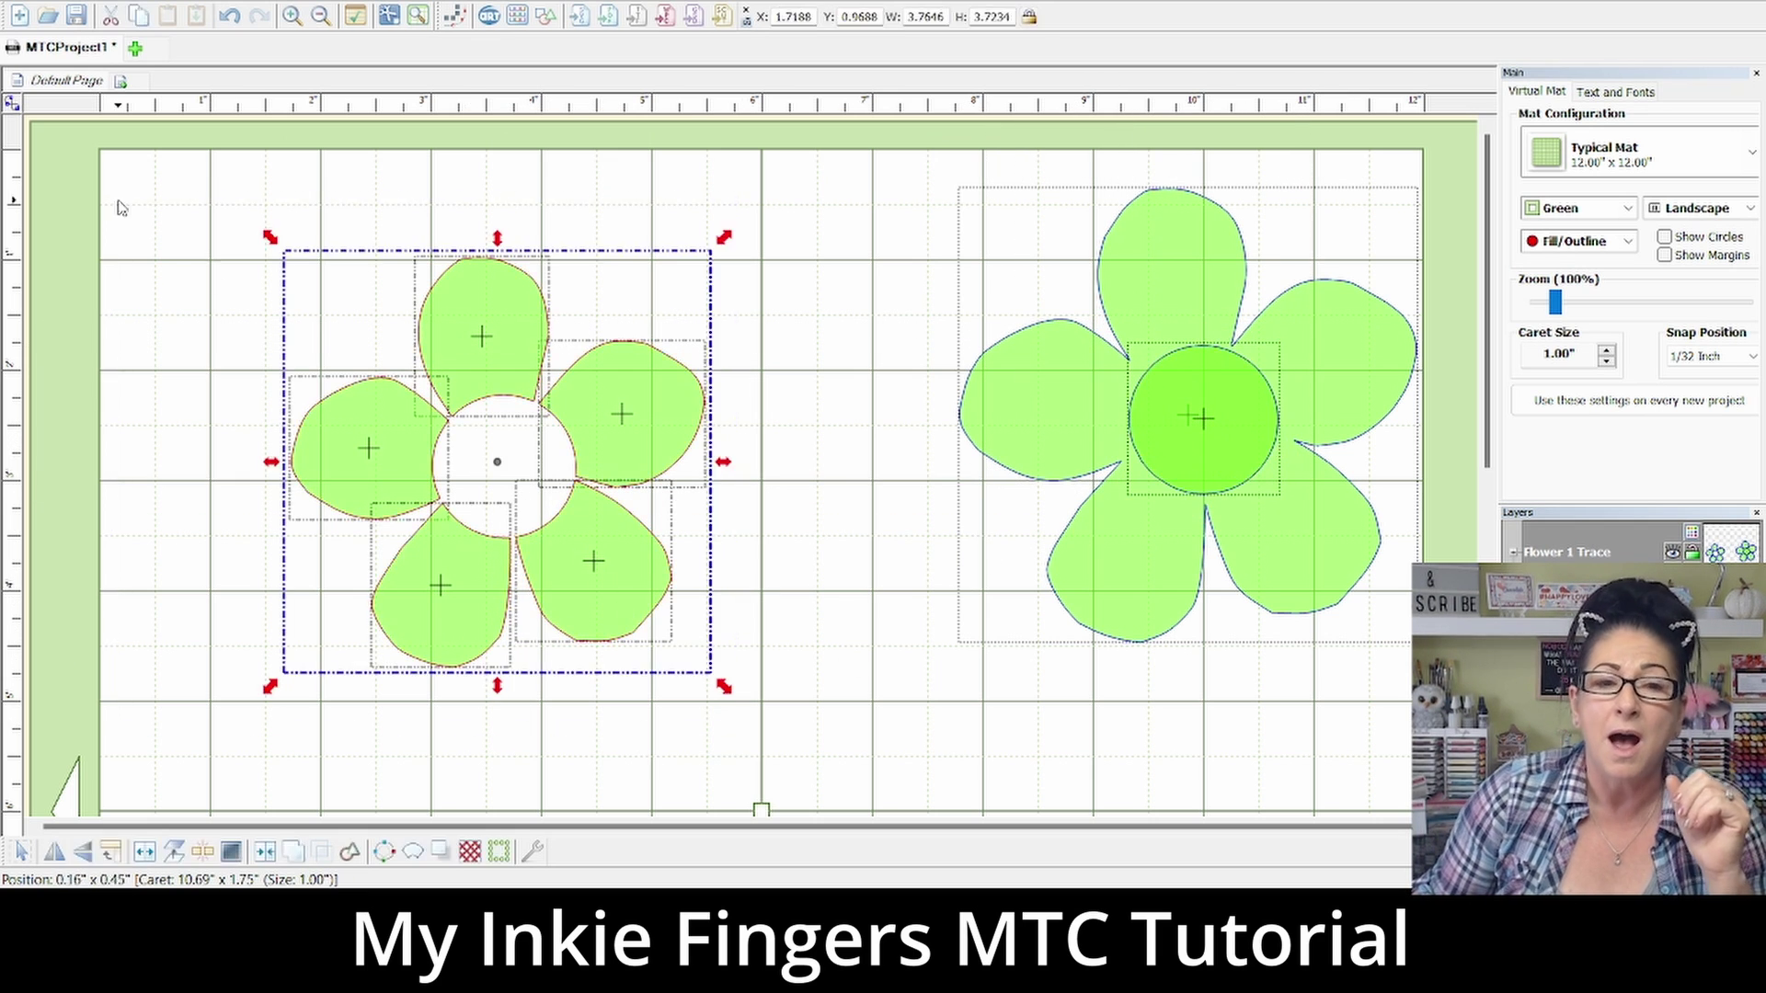
pyautogui.press('Delete')
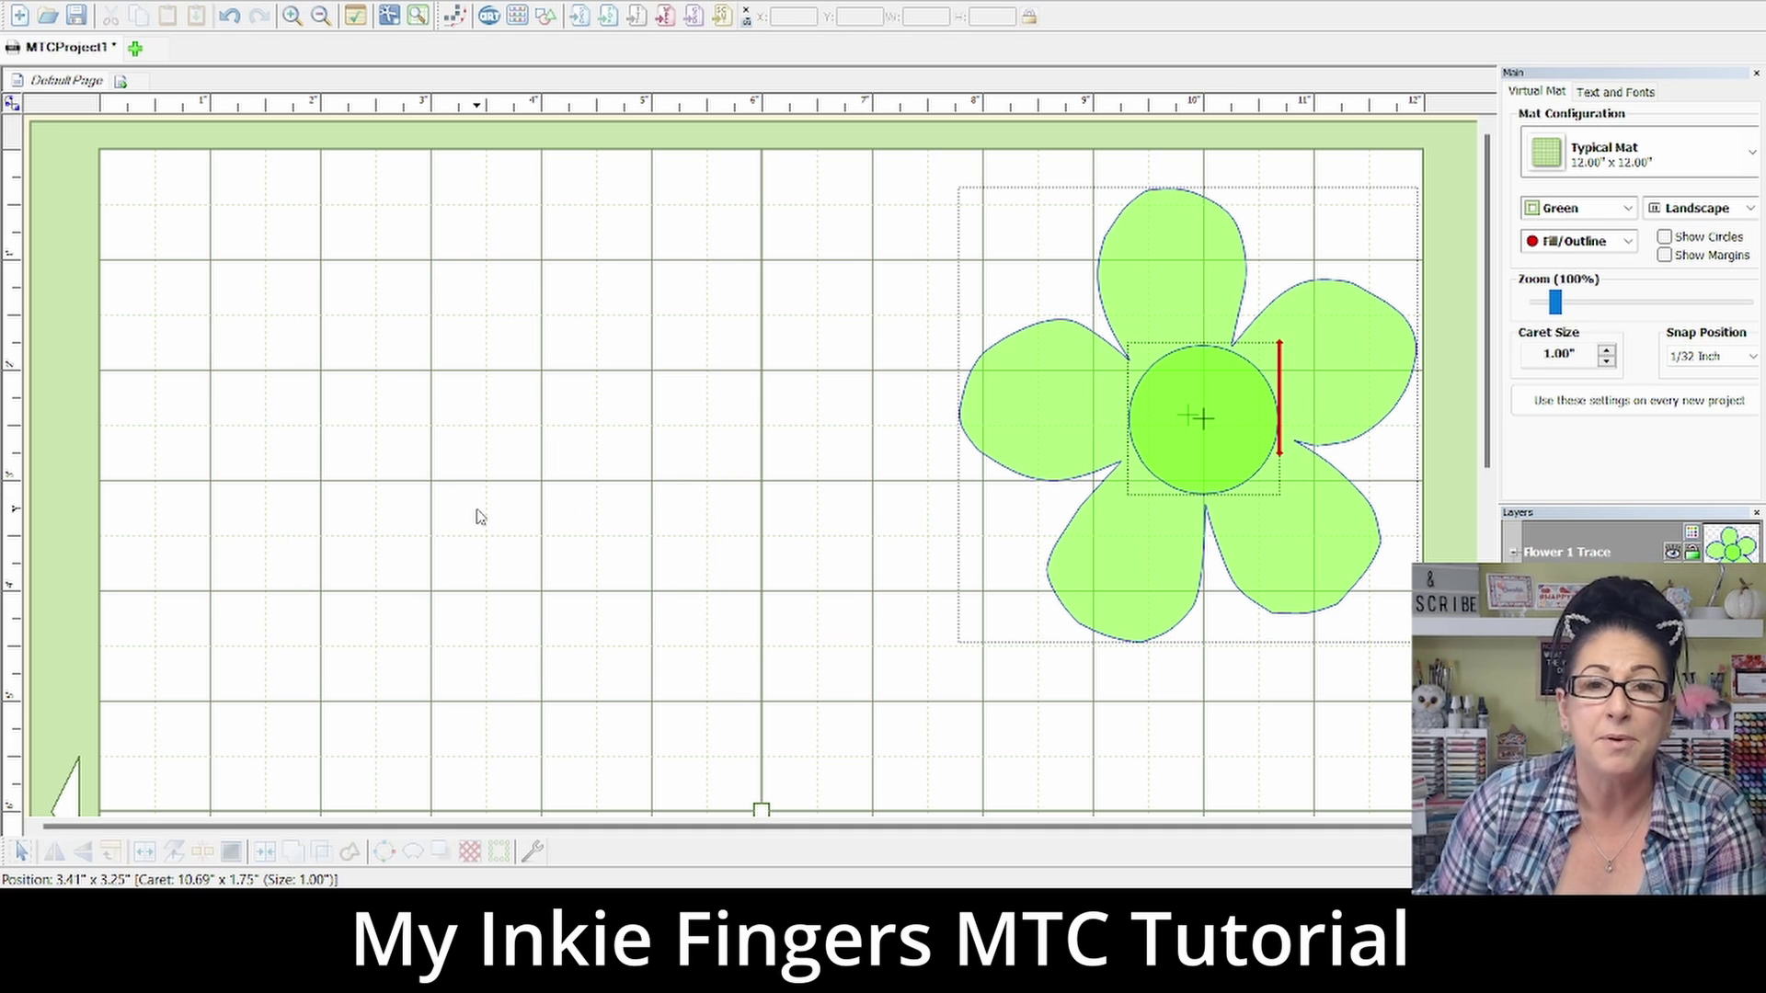
# Step: Pull the circle off the flower, shift the silhouette toward the mat's middle and set the circle back on its centre
pyautogui.moveTo(1132, 426); pyautogui.dragTo(515, 438)
pyautogui.moveTo(1224, 443); pyautogui.dragTo(959, 456)
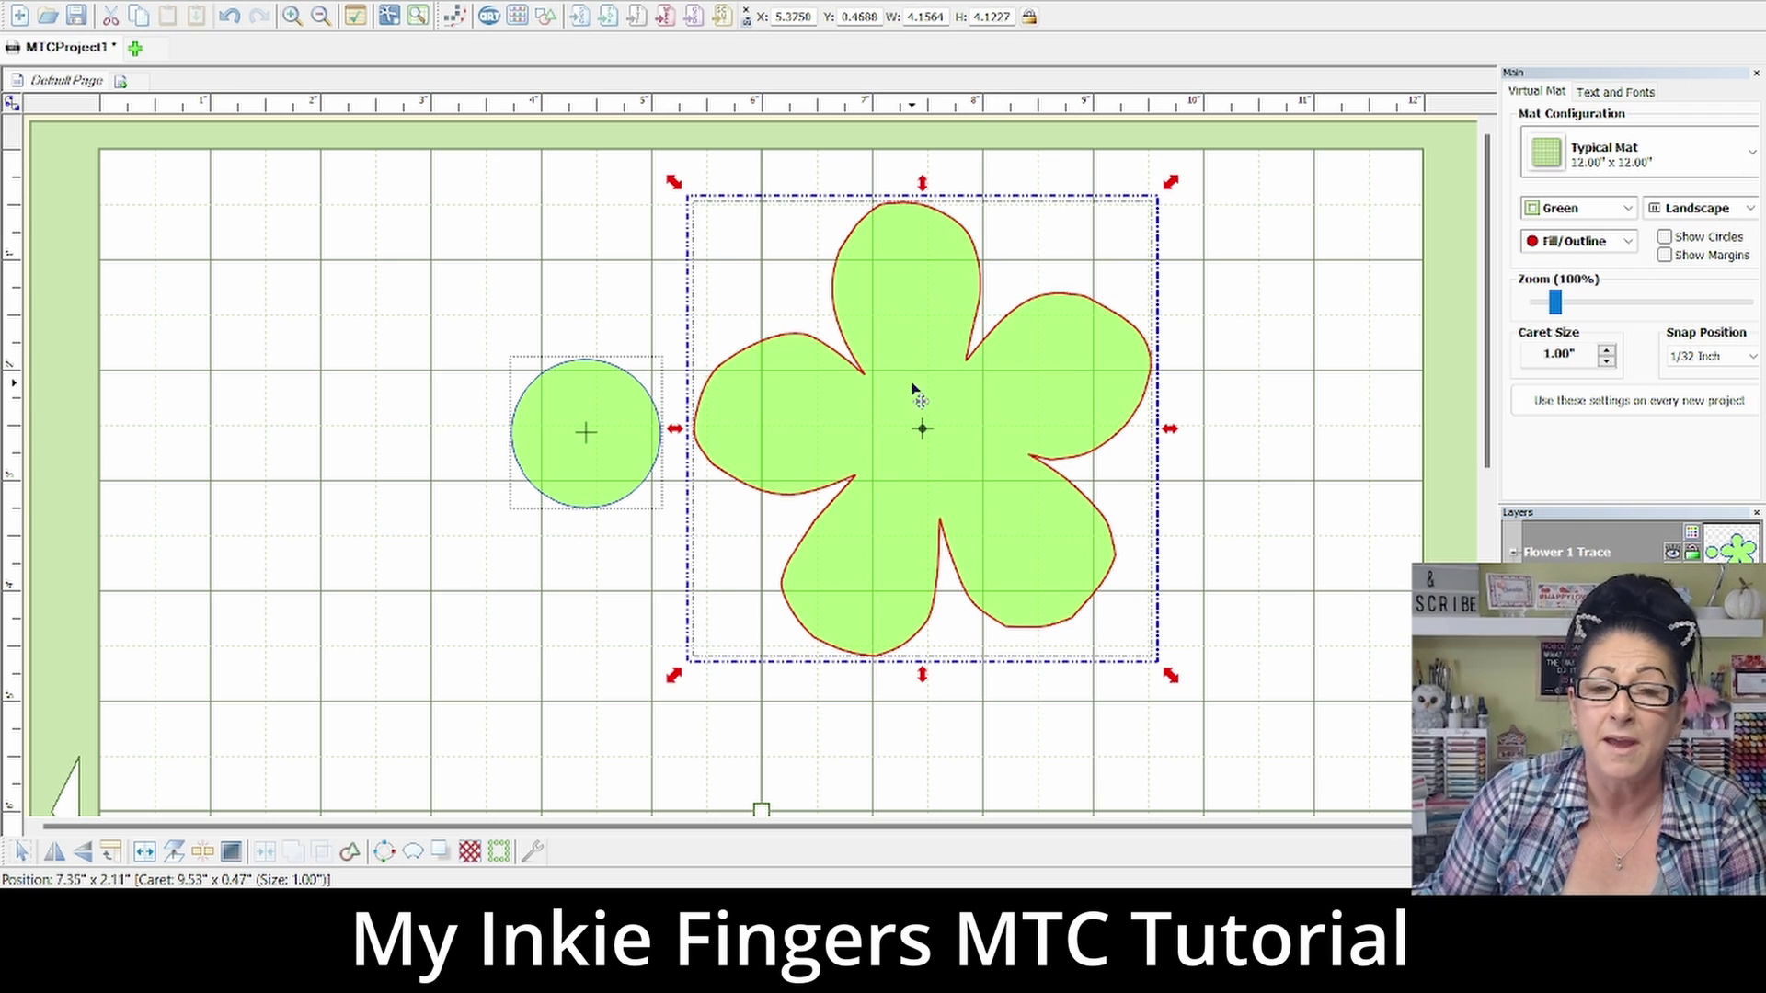
pyautogui.moveTo(915, 393); pyautogui.dragTo(951, 385)
pyautogui.click(619, 443)
pyautogui.moveTo(619, 443); pyautogui.dragTo(993, 432)
# Step: Move the circle into the mat's upper-left corner and place the flower silhouette just to its right
pyautogui.moveTo(1047, 514); pyautogui.dragTo(196, 316)
pyautogui.click(1221, 656)
pyautogui.moveTo(979, 432); pyautogui.dragTo(563, 401)
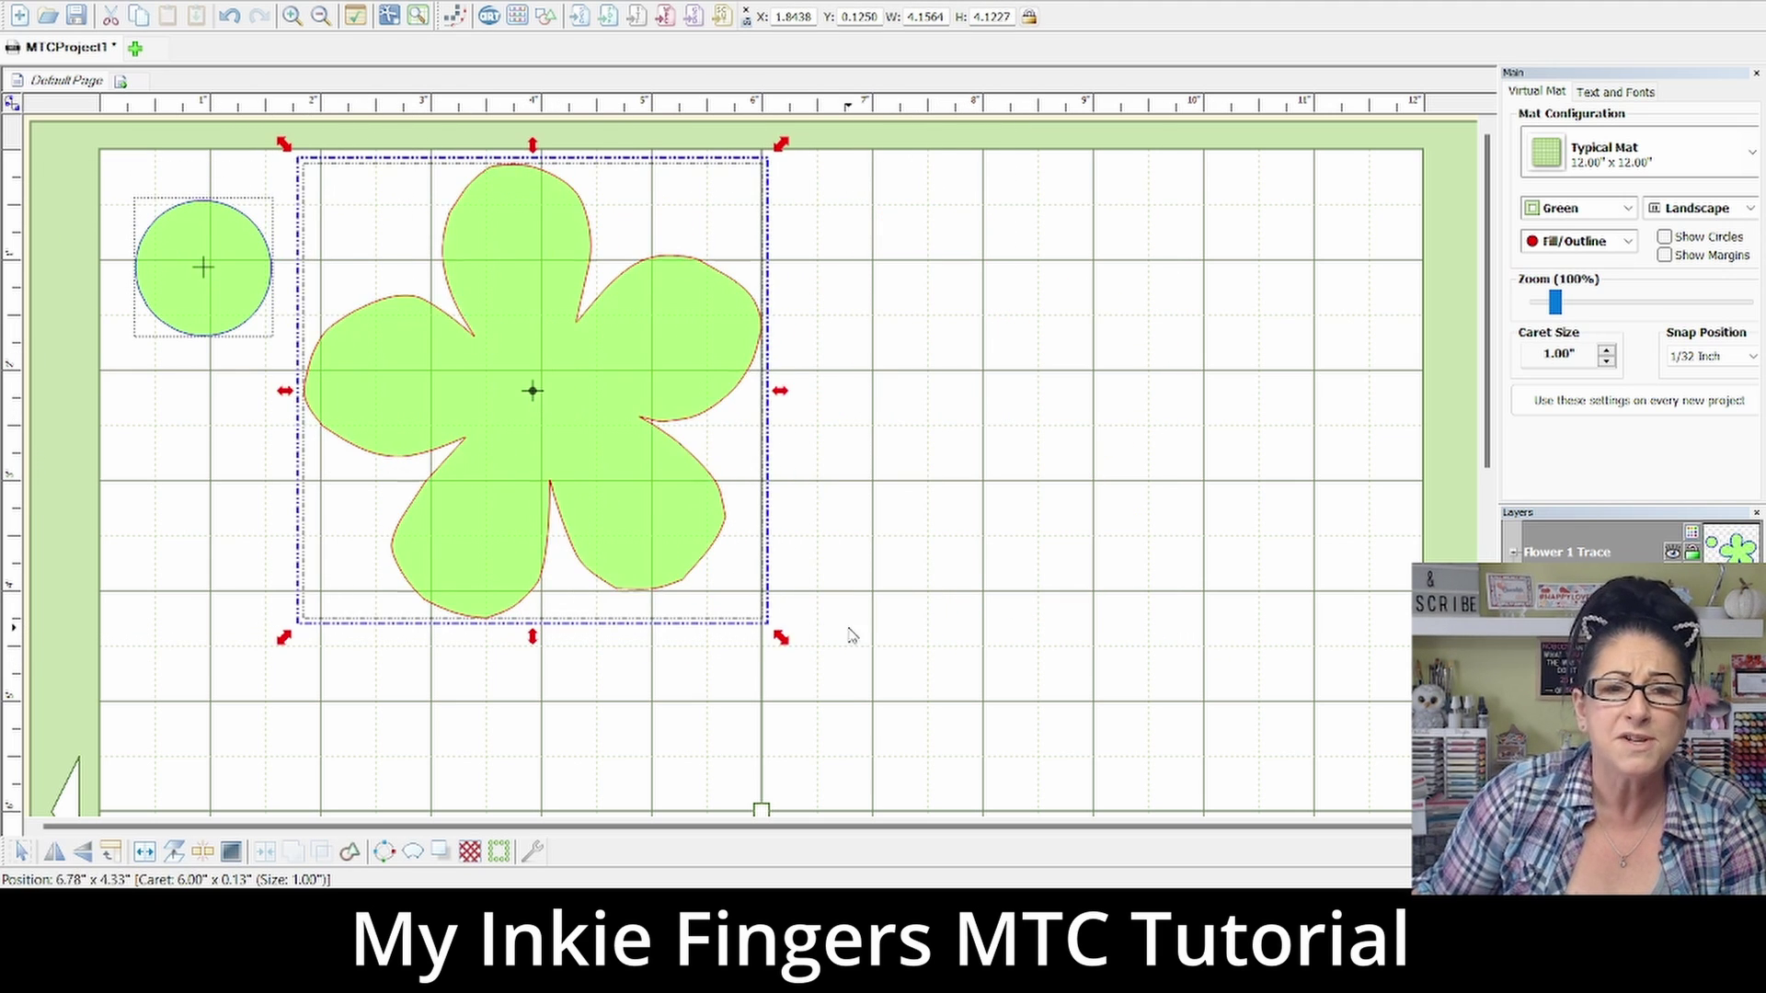
# Step: Select the circle and the flower silhouette together and move them about an inch farther right on the mat
pyautogui.moveTo(897, 716); pyautogui.dragTo(681, 450)
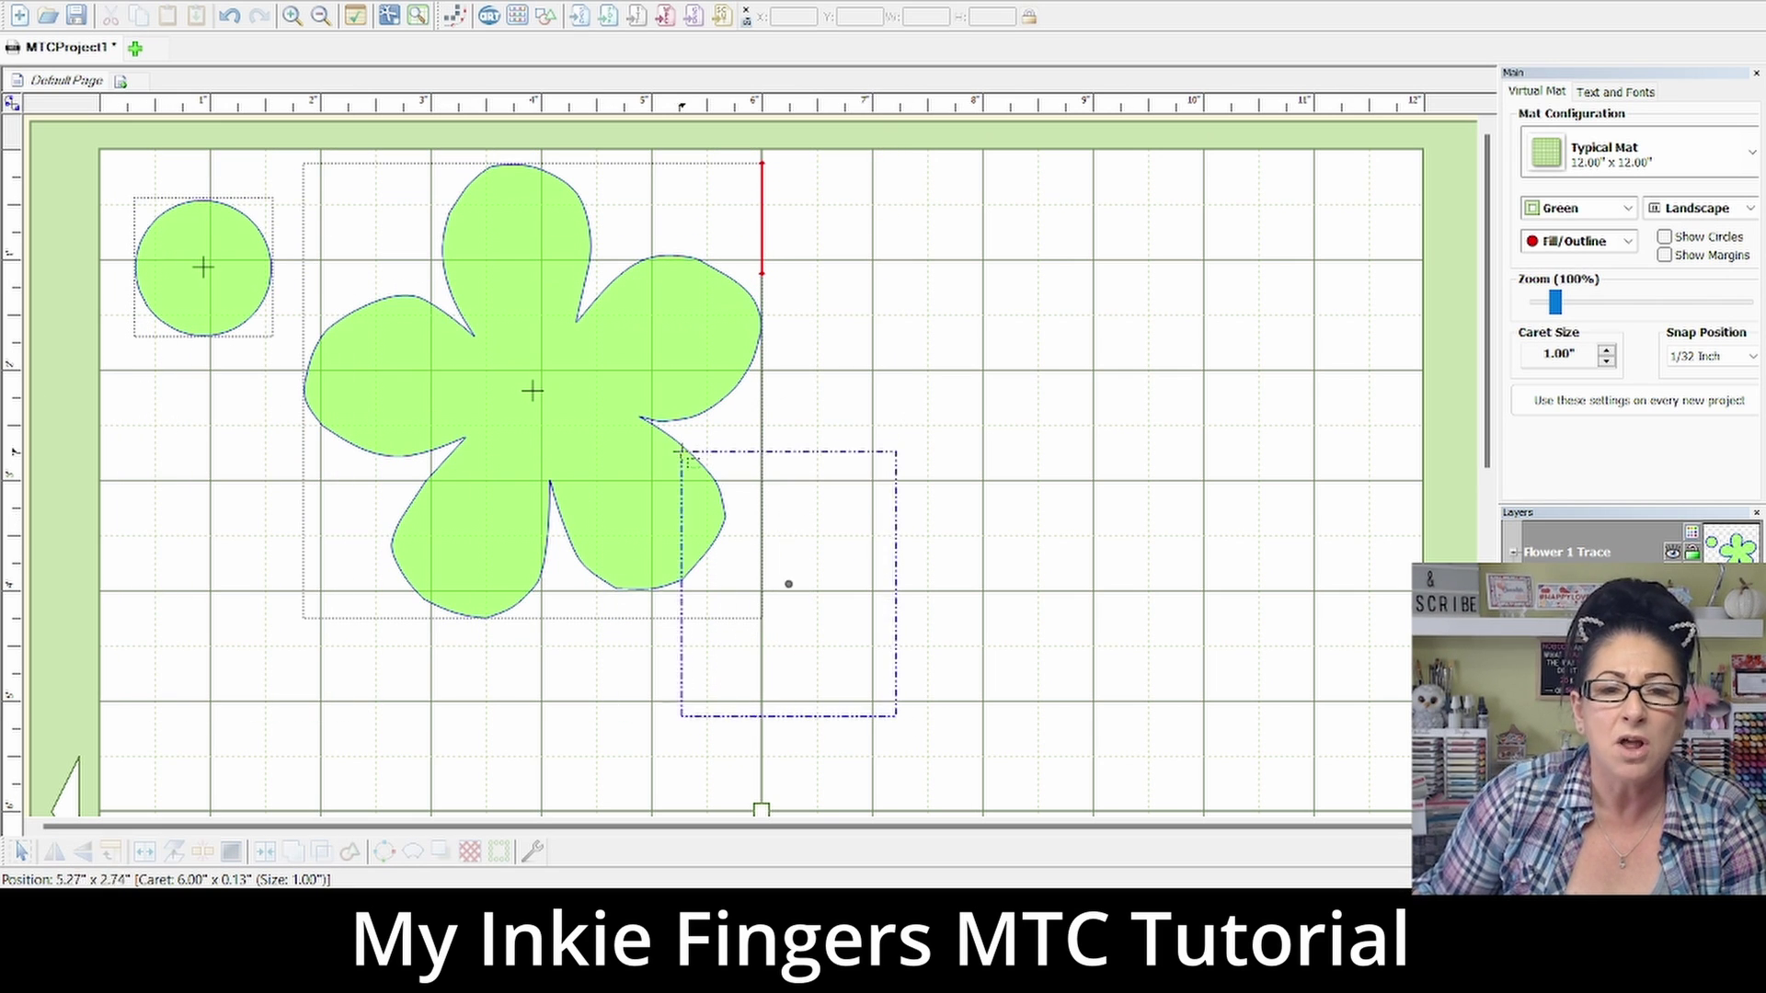
pyautogui.moveTo(769, 591); pyautogui.dragTo(777, 599)
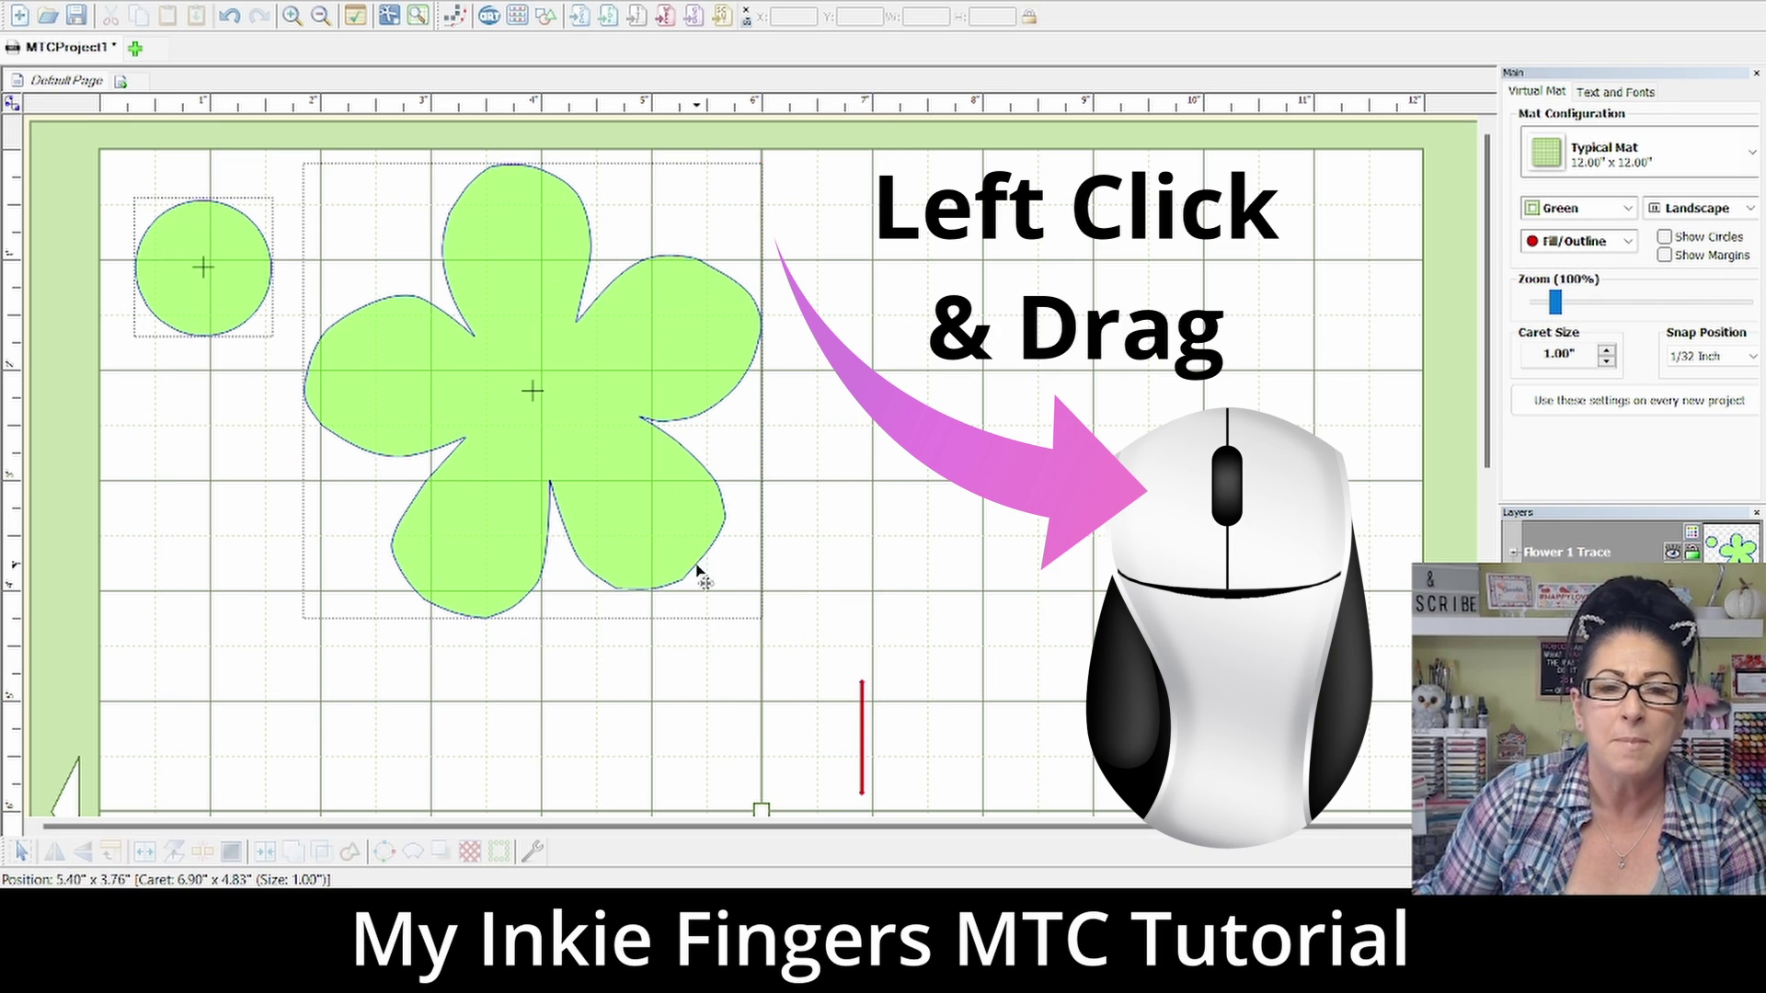
pyautogui.moveTo(542, 432); pyautogui.dragTo(167, 268)
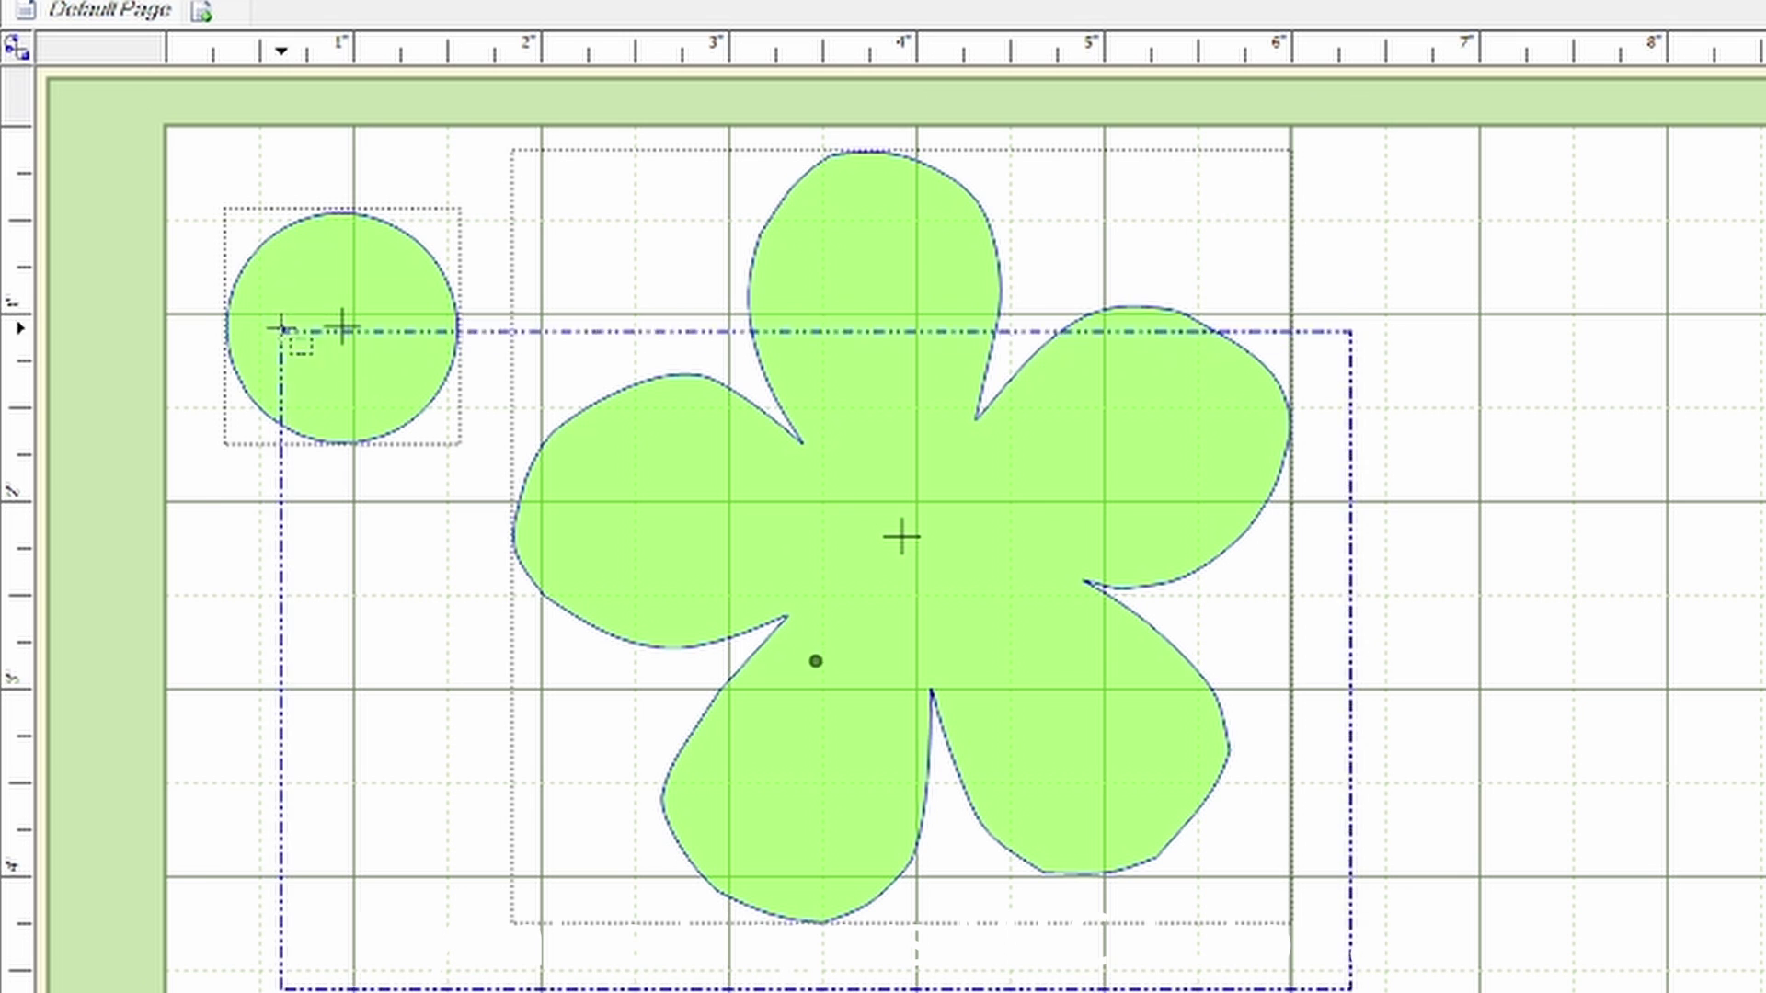
pyautogui.moveTo(280, 328); pyautogui.dragTo(202, 133)
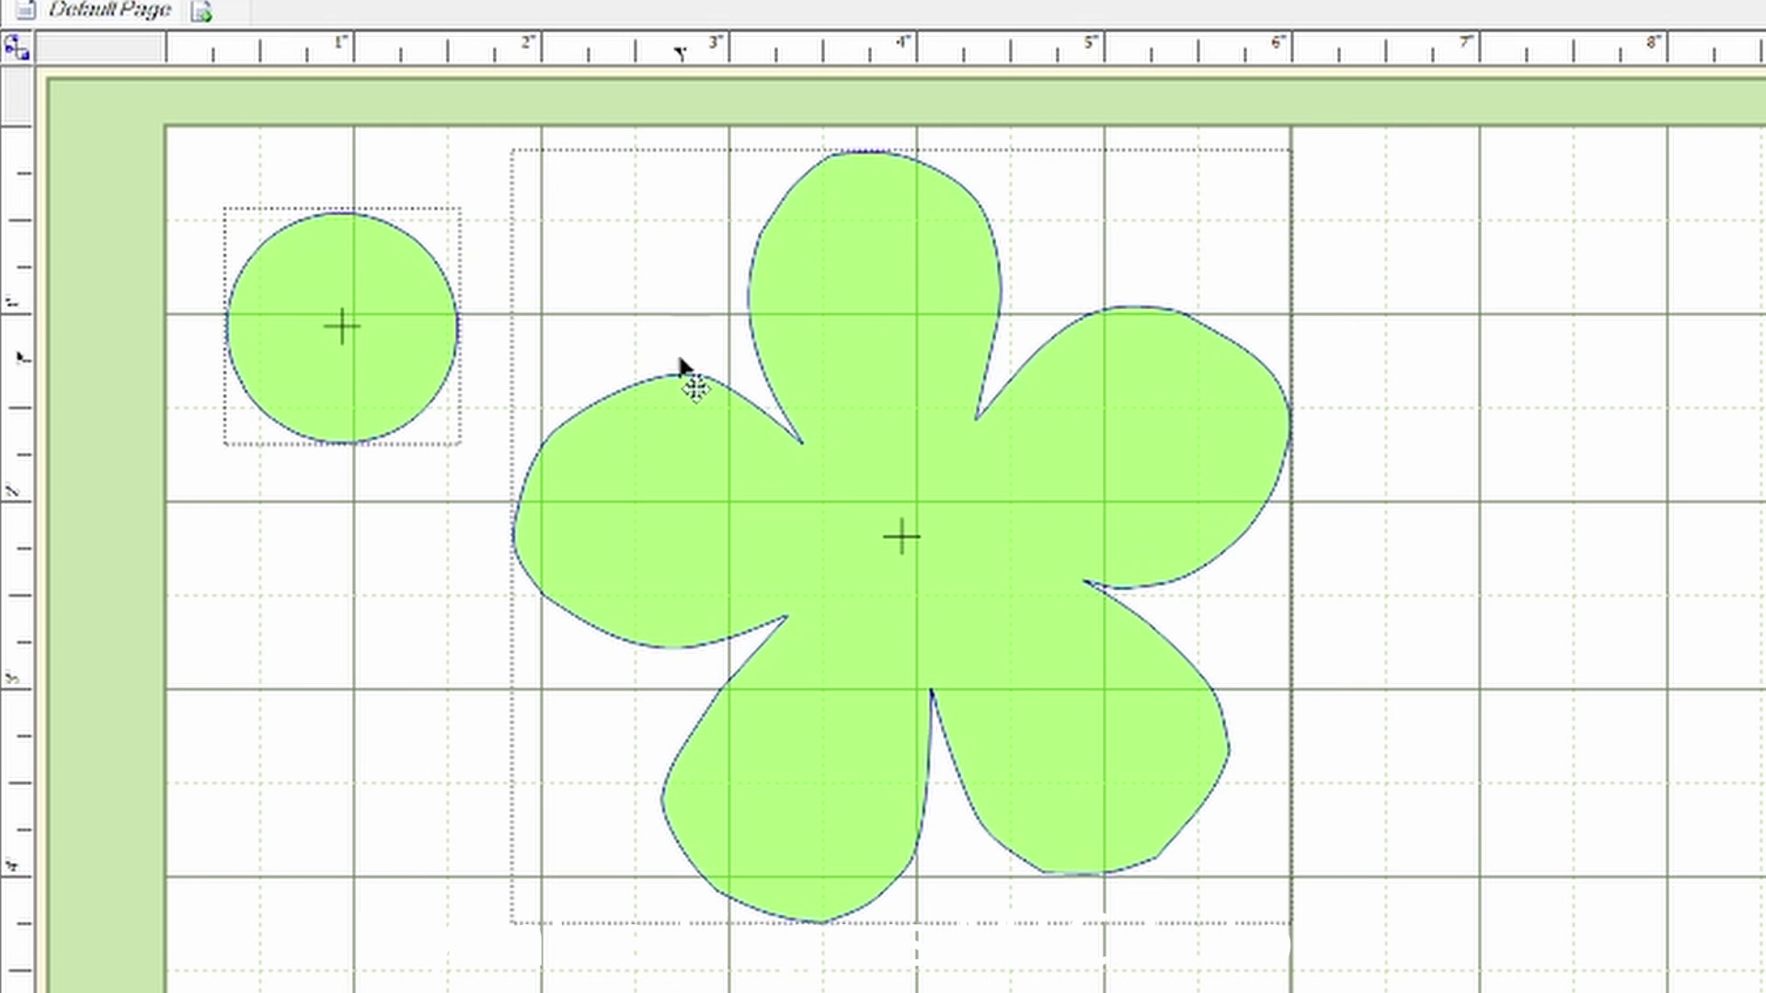
pyautogui.moveTo(1358, 976); pyautogui.dragTo(575, 251)
pyautogui.moveTo(1340, 992); pyautogui.dragTo(490, 120)
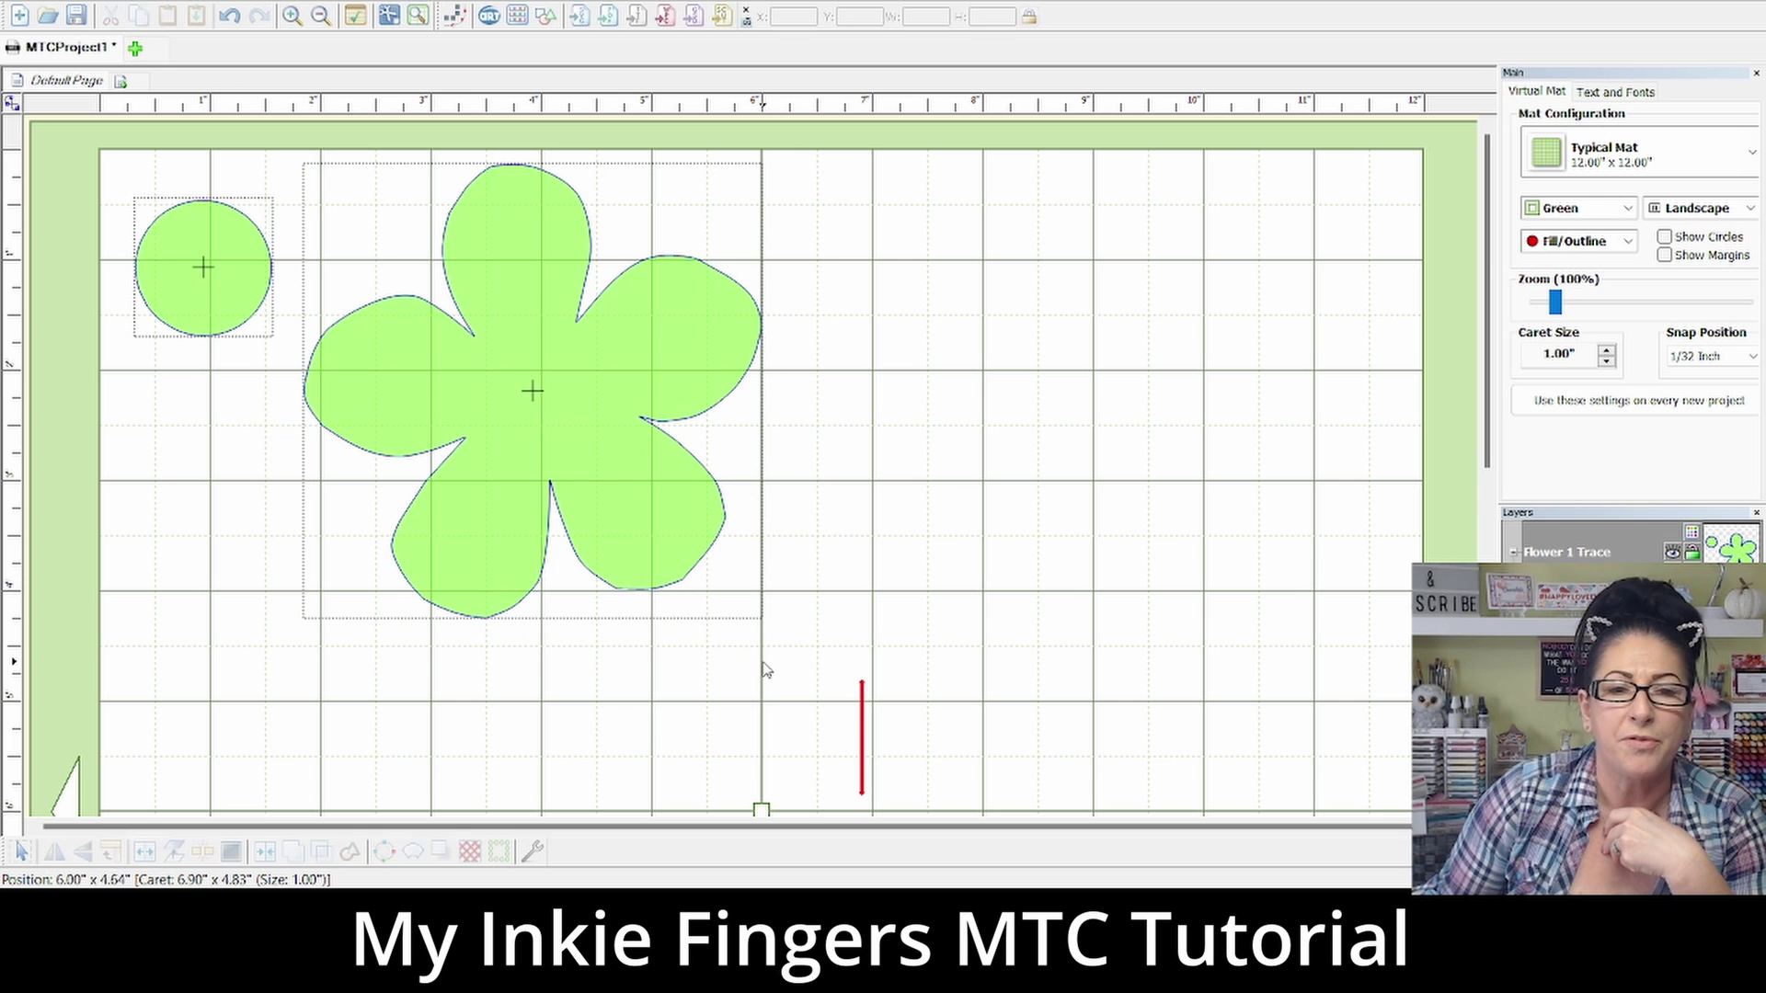
pyautogui.moveTo(1284, 992); pyautogui.dragTo(125, 147)
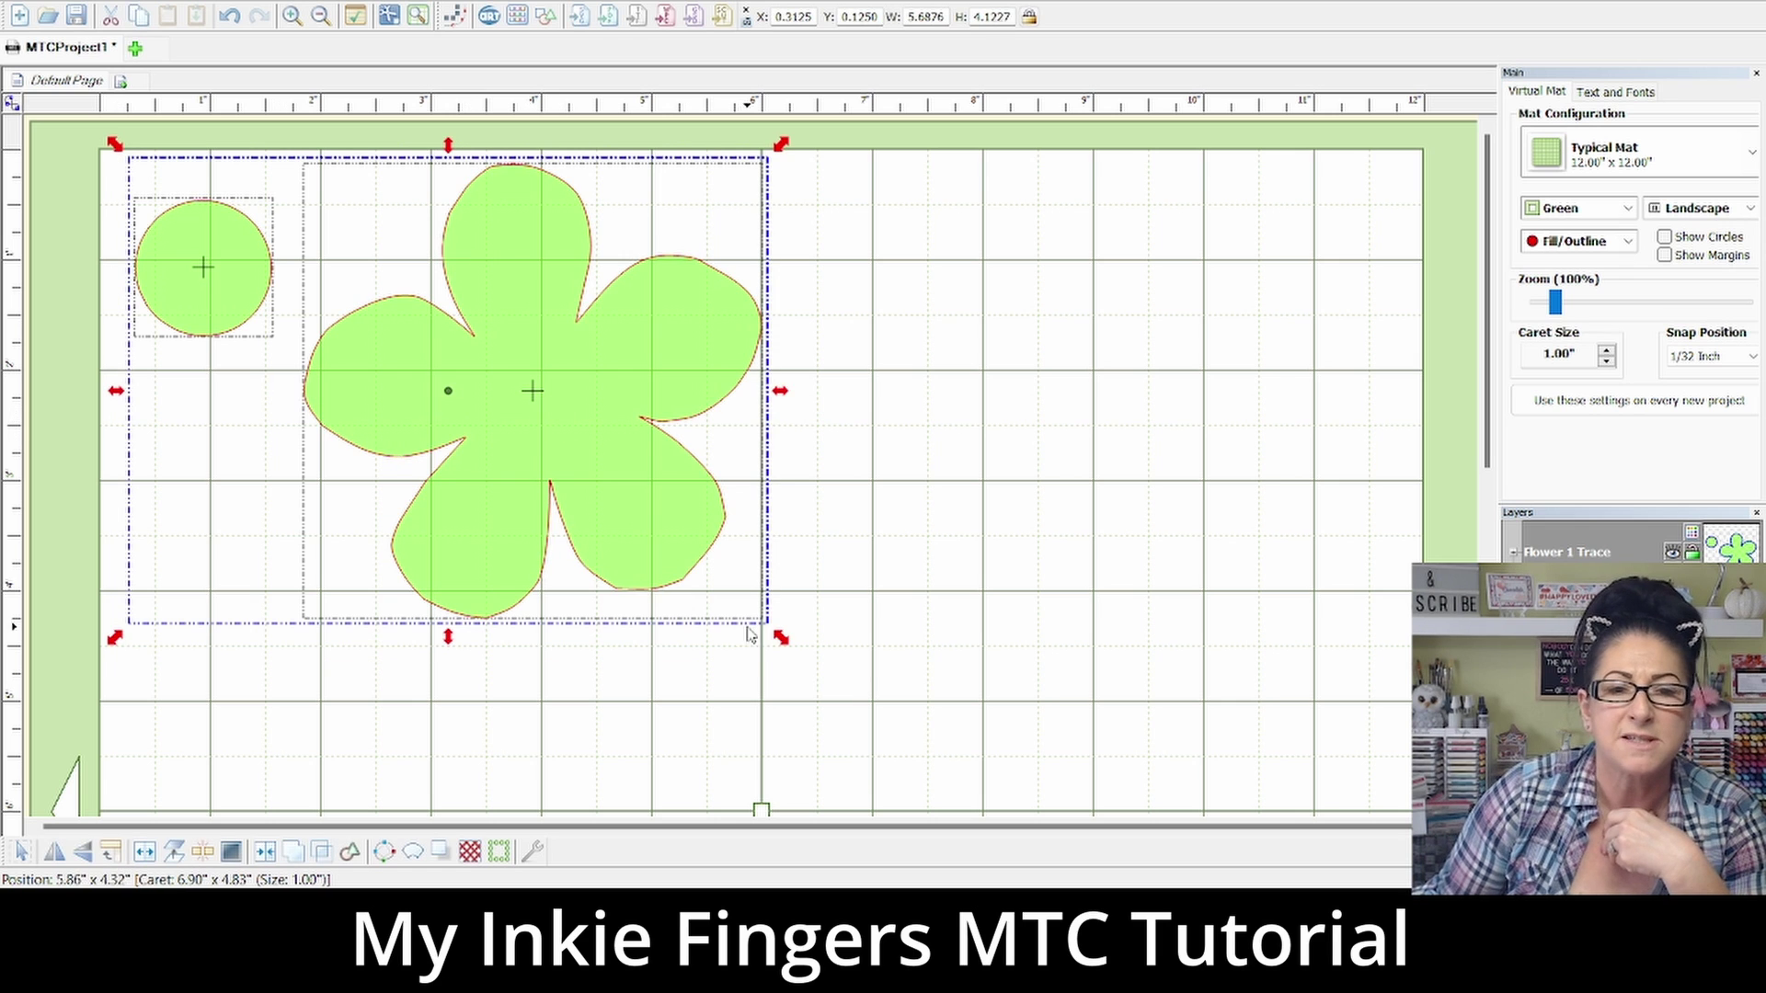
pyautogui.moveTo(579, 422); pyautogui.dragTo(674, 377)
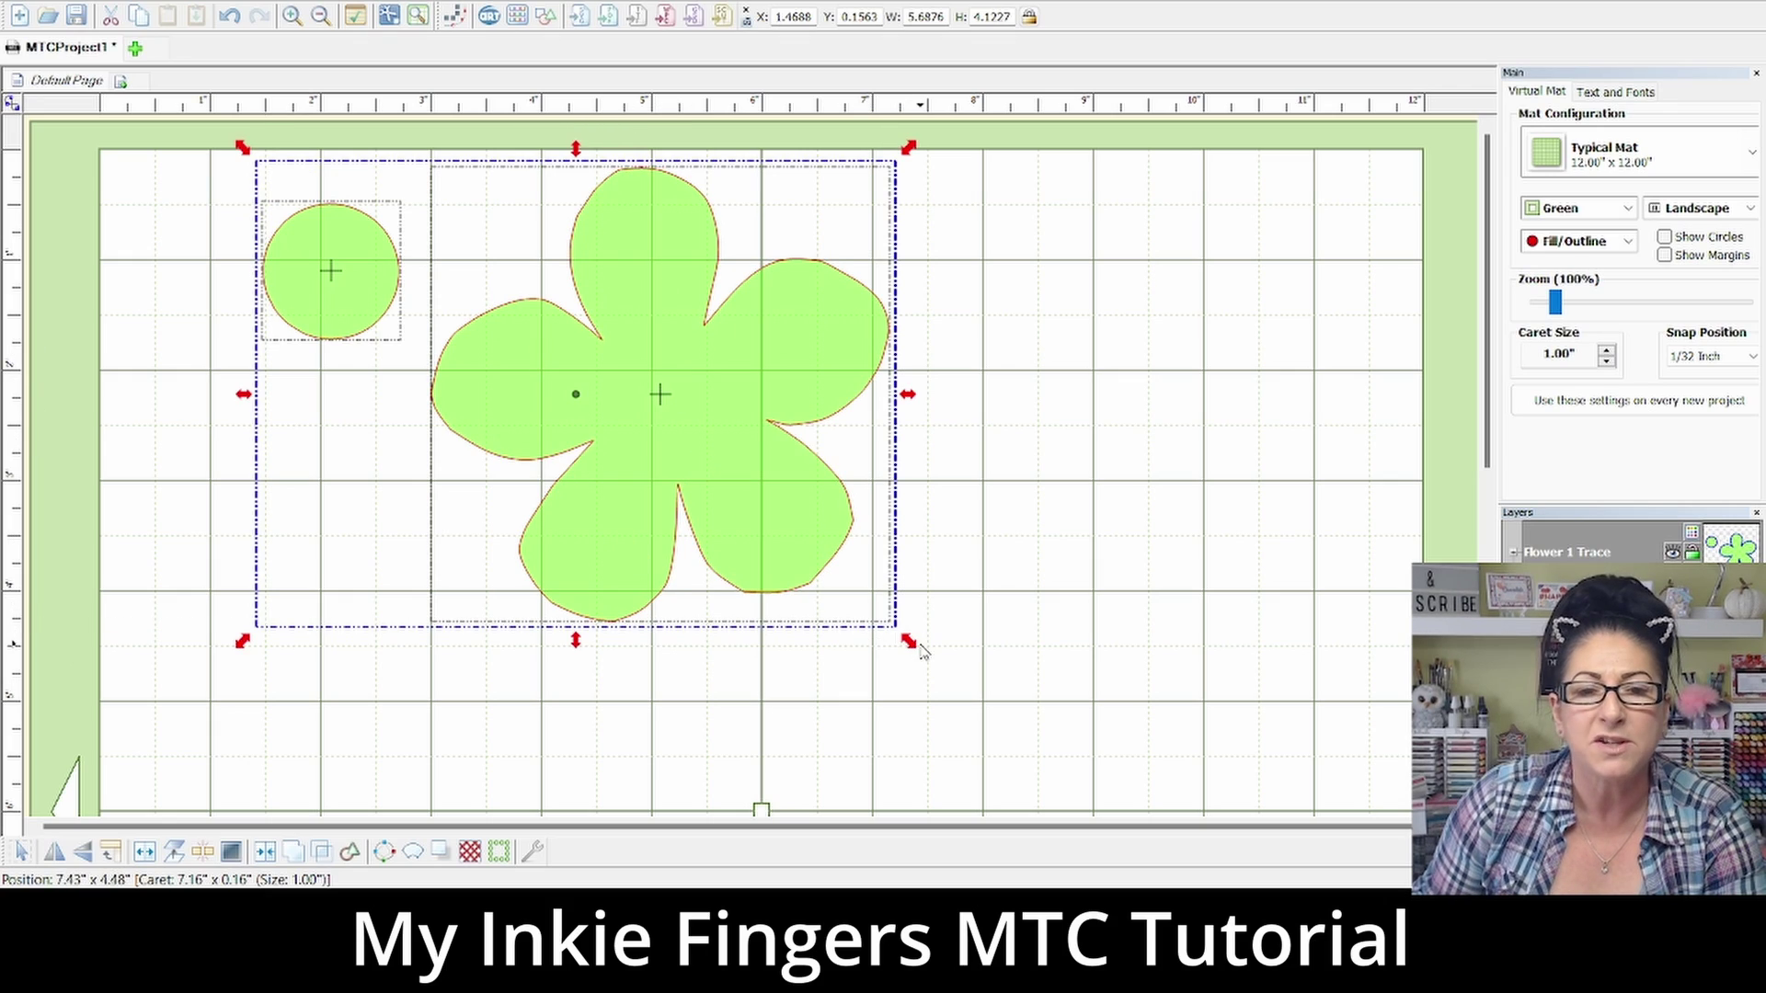
# Step: Scale the selected circle and flower down together to about 1.38 by 1.0 inches and place them in the mat's upper-left corner
pyautogui.moveTo(913, 651); pyautogui.dragTo(479, 295)
pyautogui.moveTo(418, 238); pyautogui.dragTo(417, 237)
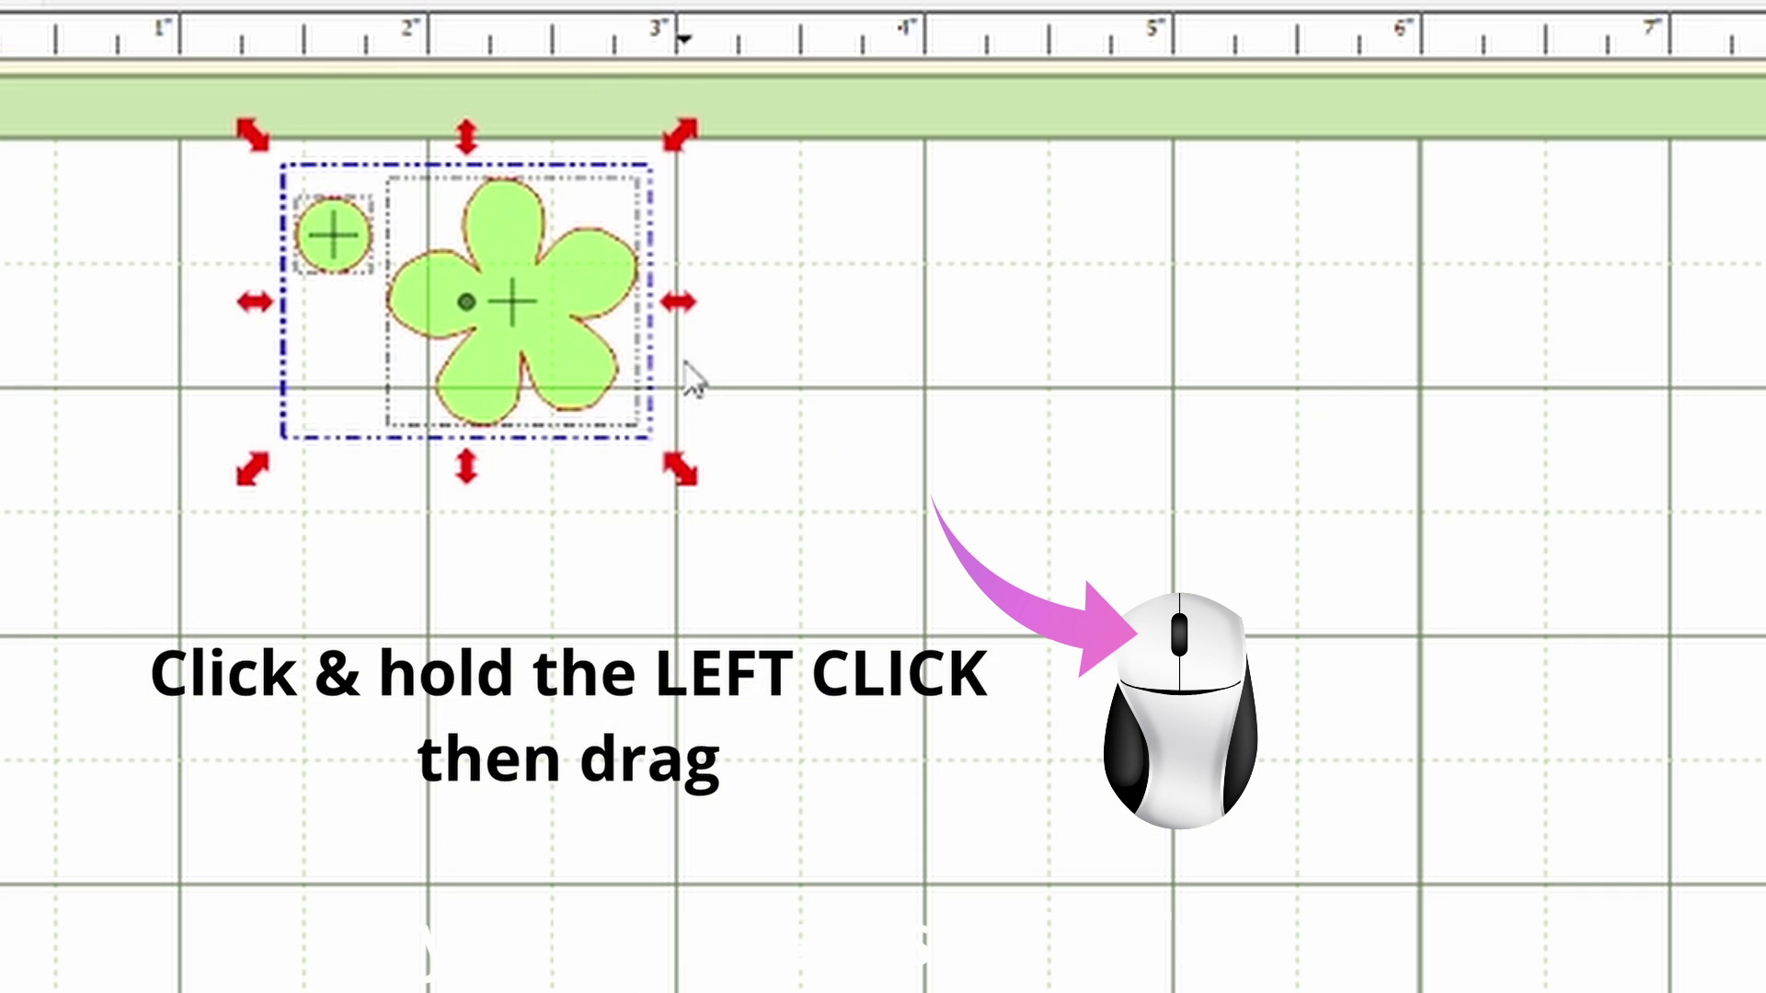
pyautogui.moveTo(572, 322); pyautogui.dragTo(901, 731)
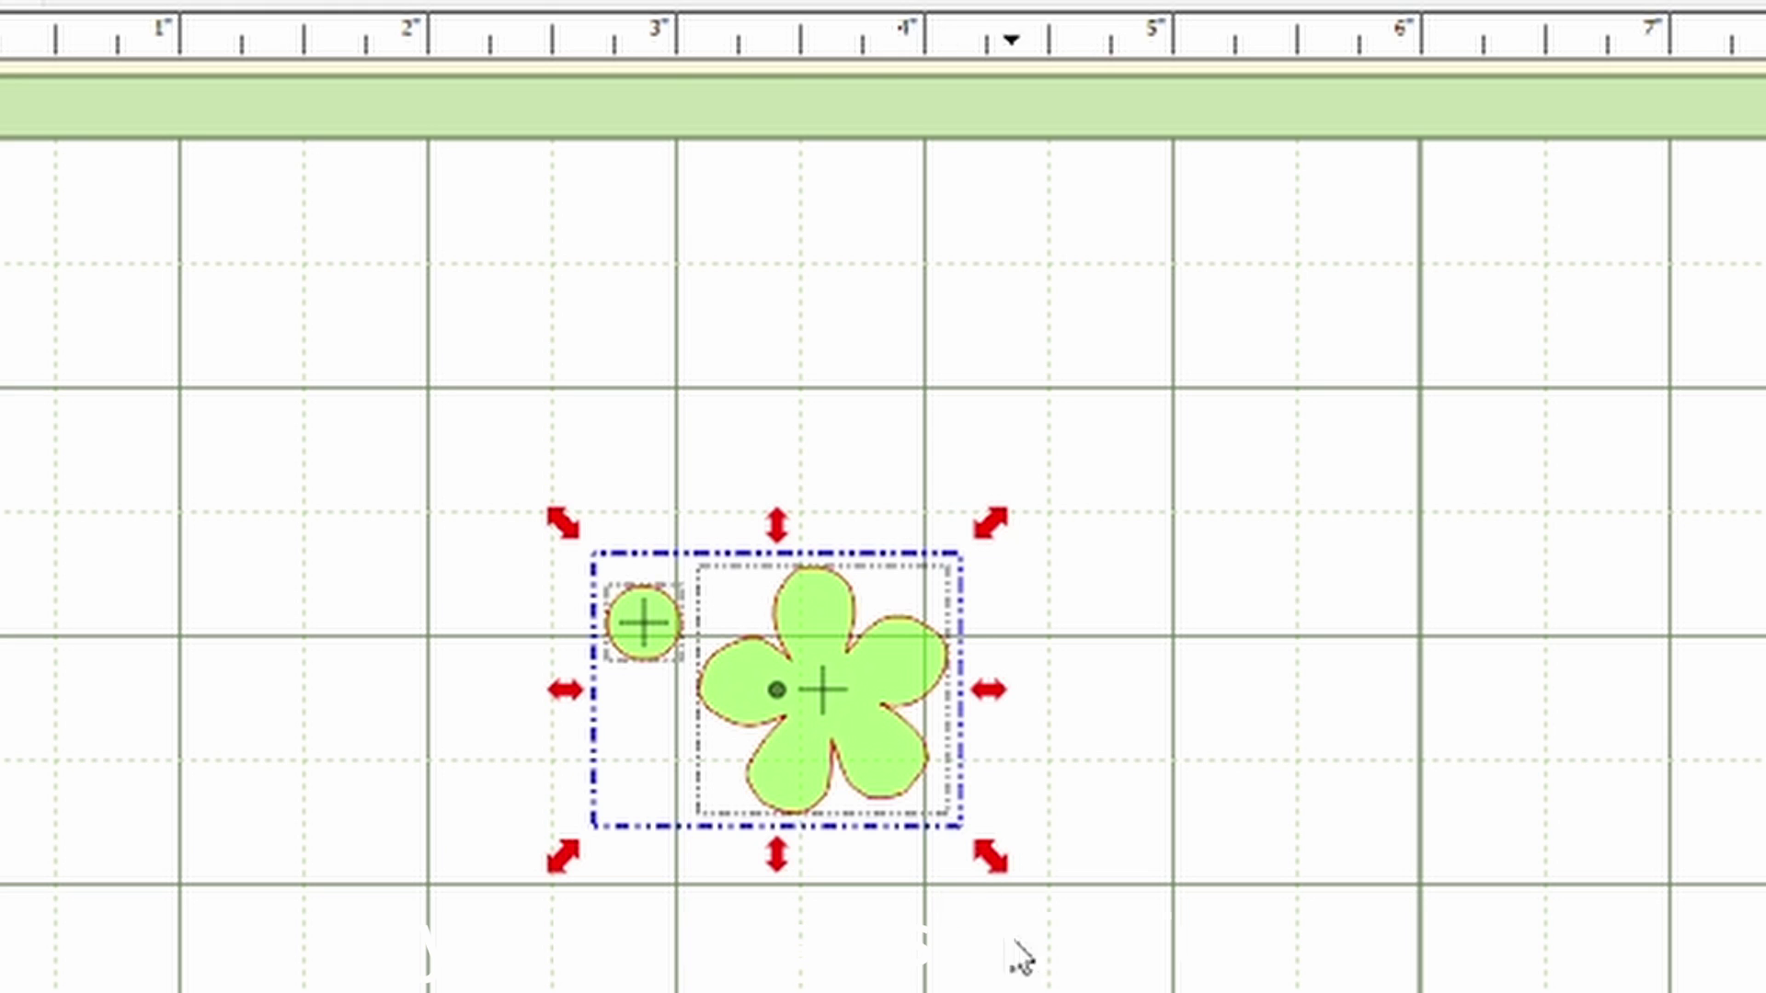
pyautogui.moveTo(840, 729); pyautogui.dragTo(233, 366)
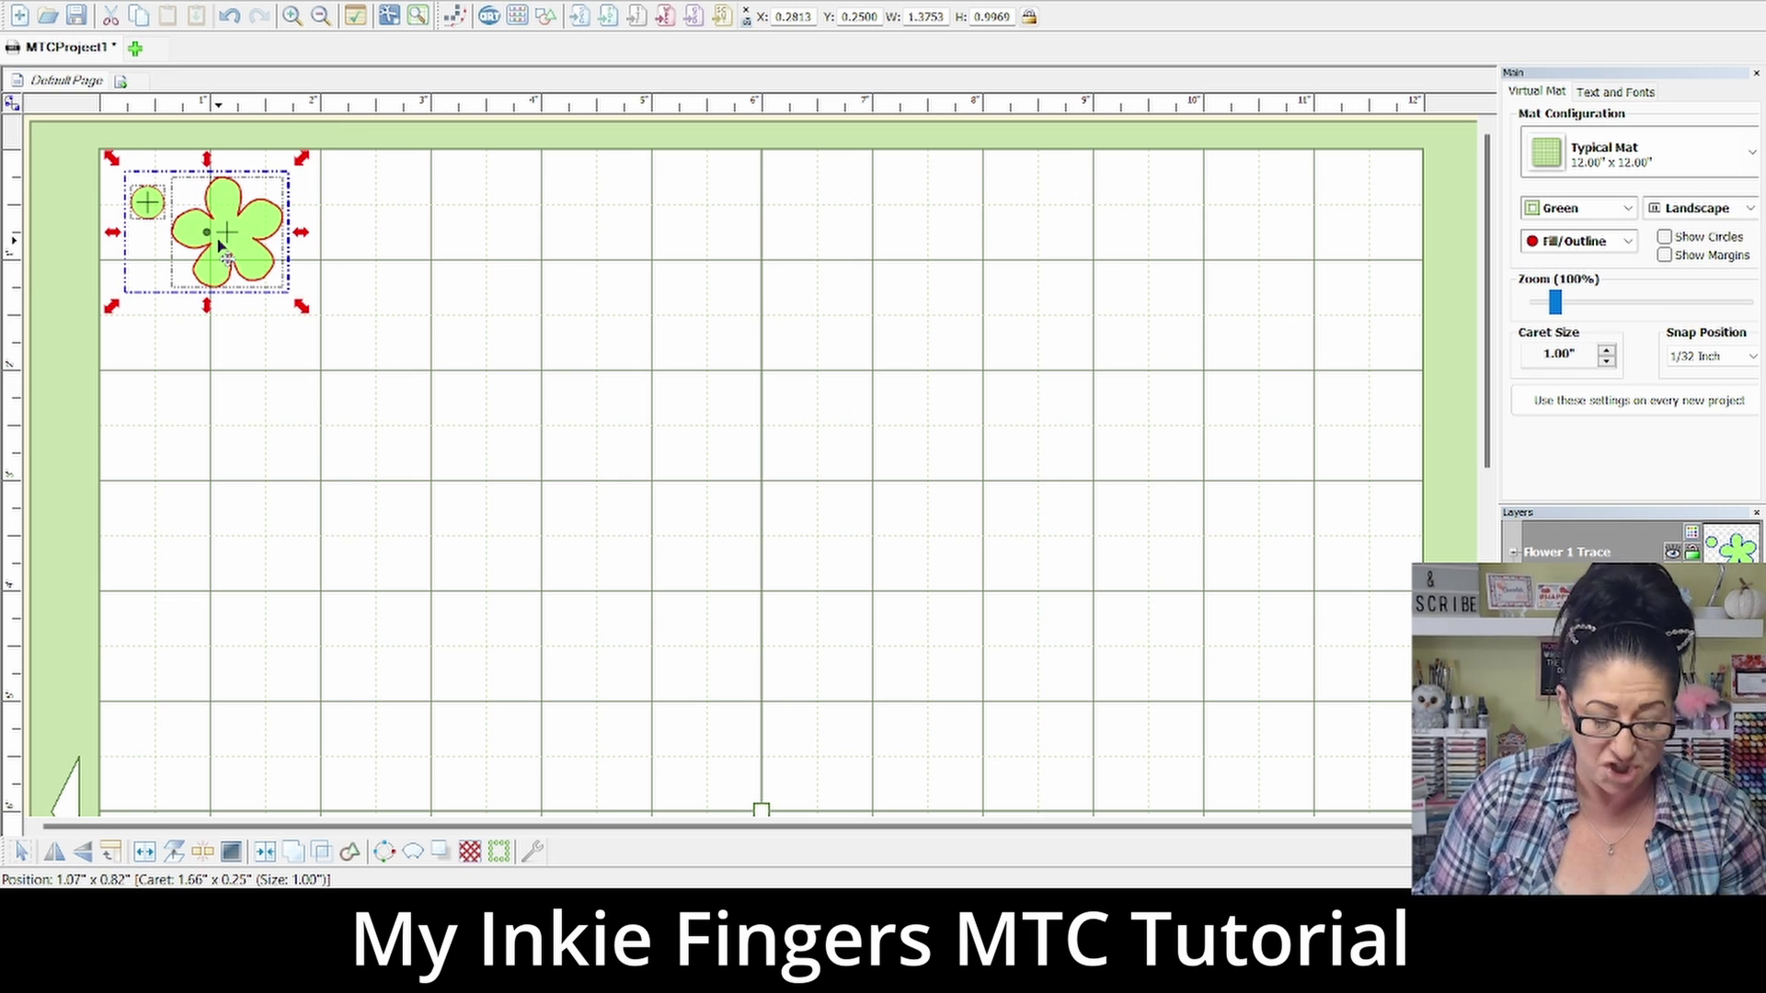
# Step: Copy the small circle and flower pair and paste two more copies beside it along the top of the mat
pyautogui.hotkey('ctrl', 'c')
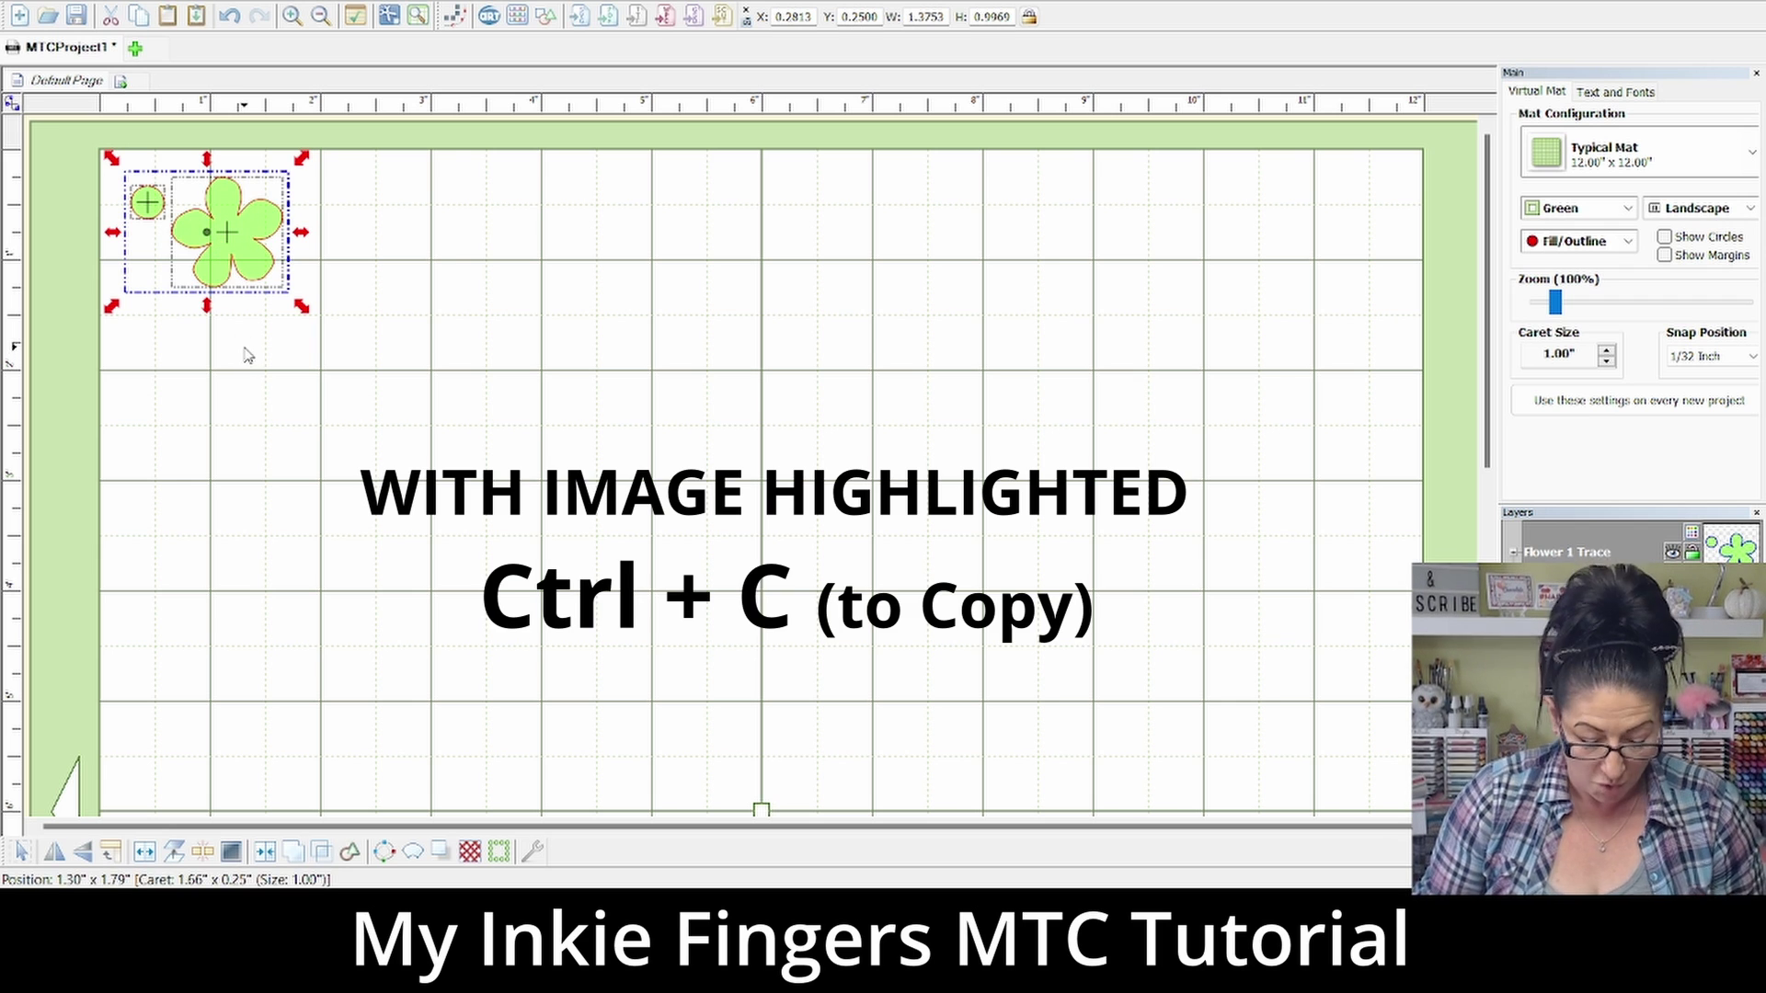
pyautogui.hotkey('ctrl', 'v')
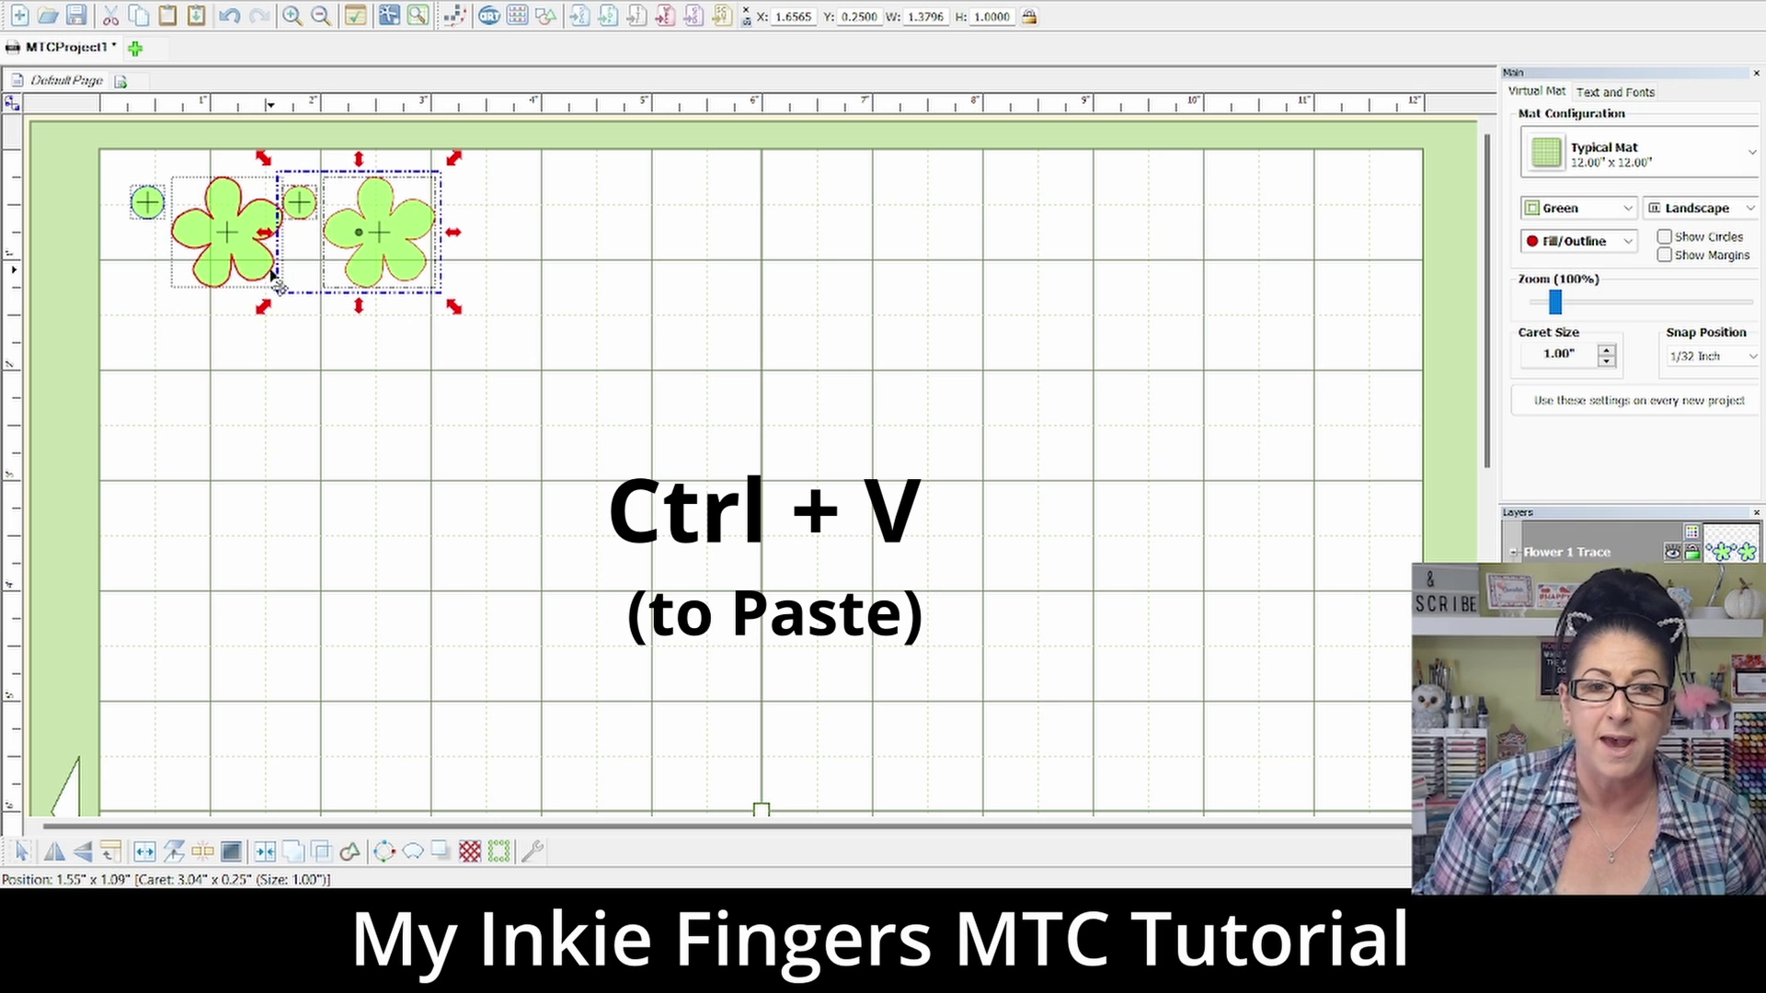
pyautogui.rightClick(399, 228)
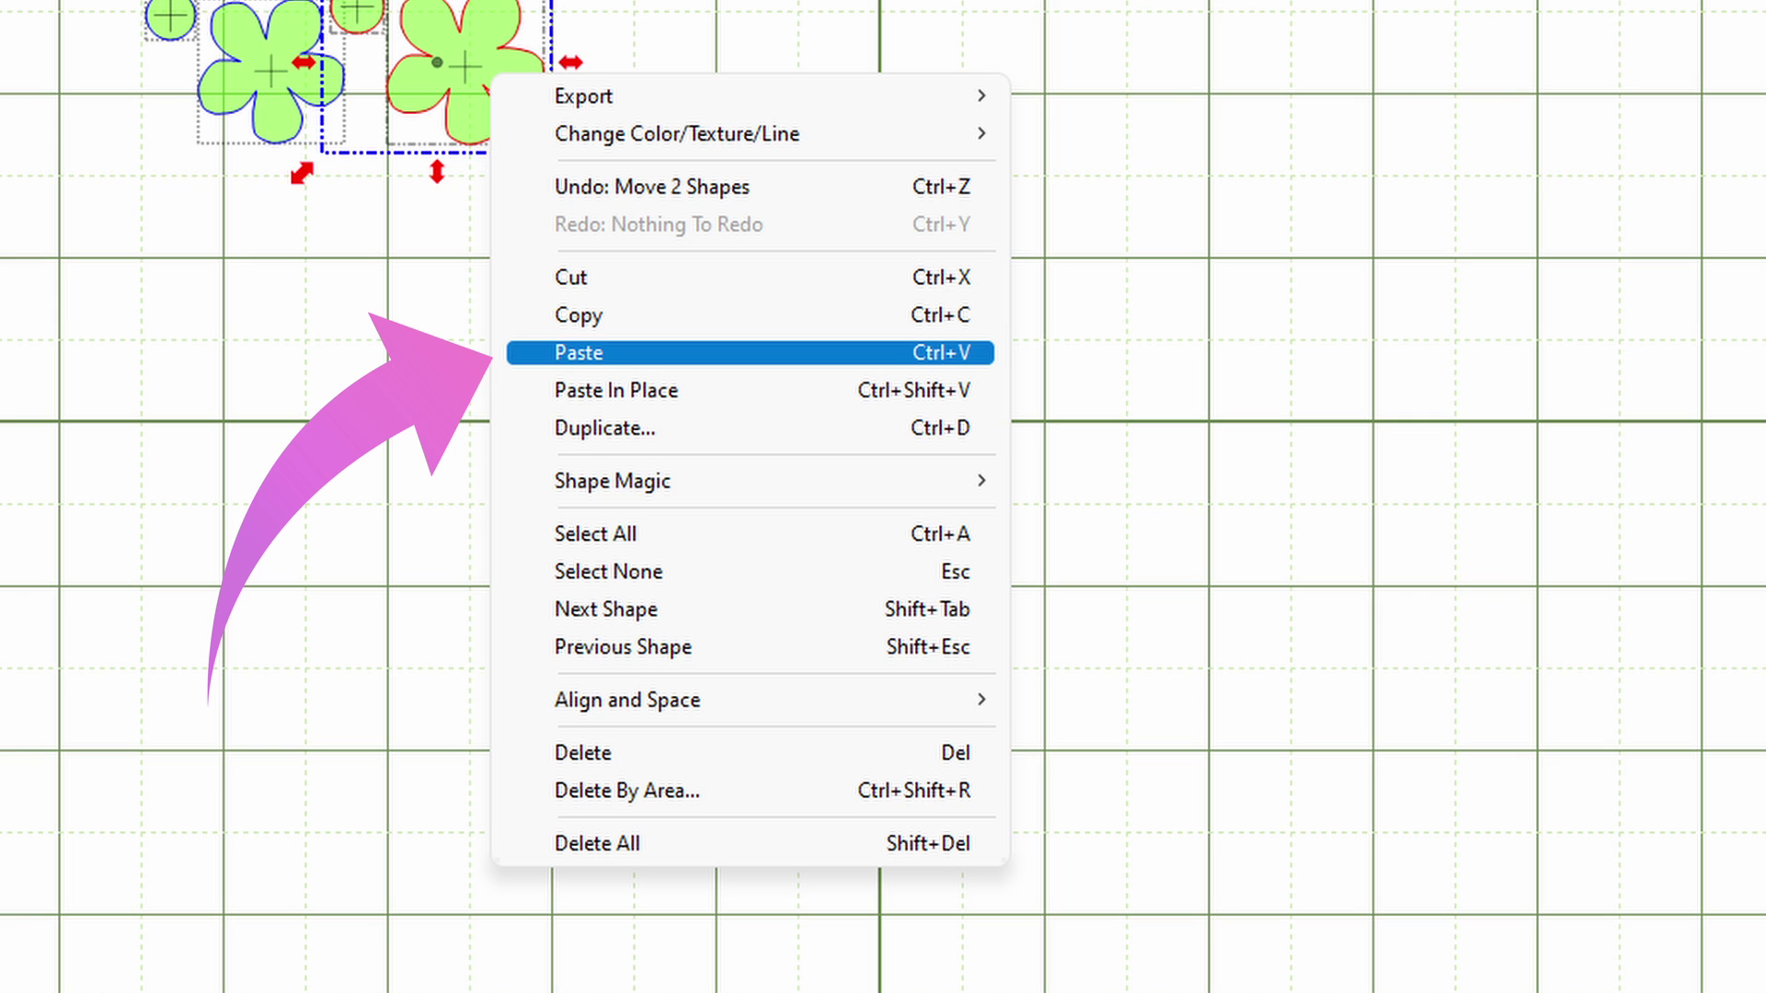
pyautogui.click(578, 352)
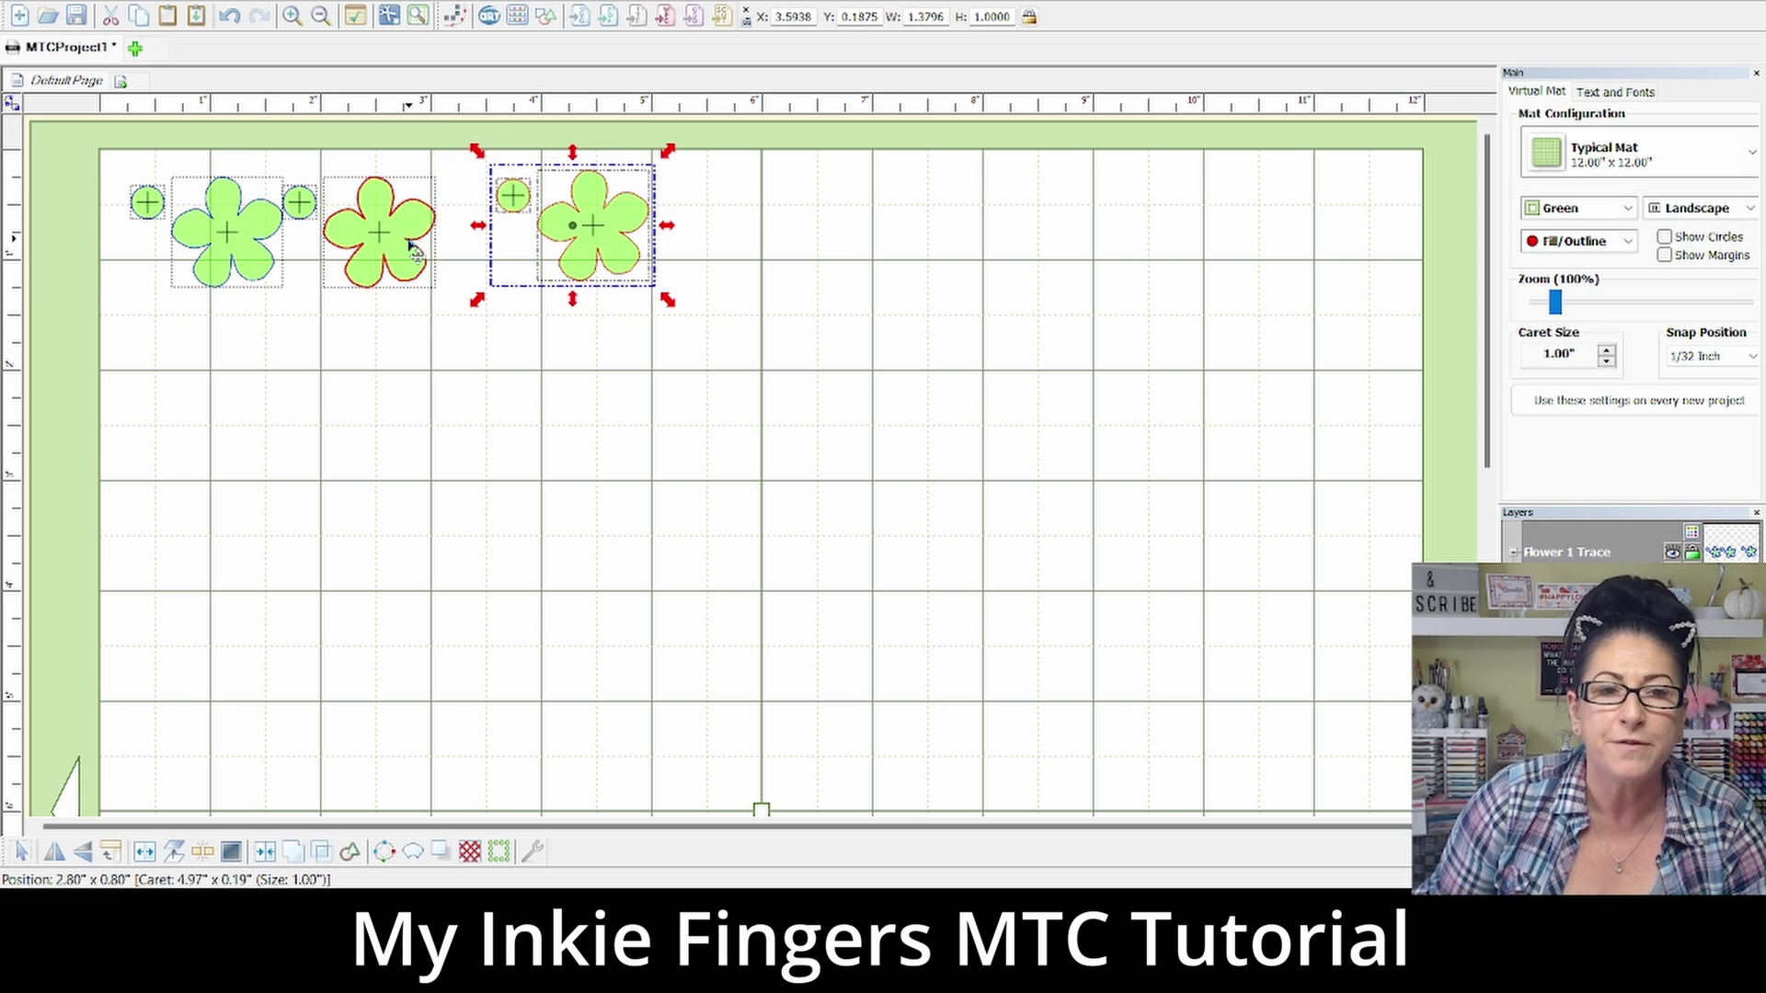
# Step: Separate the flowers from the circles, moving two flowers lower and gathering the three circles in a row near the 2-inch line
pyautogui.moveTo(411, 246); pyautogui.dragTo(437, 241)
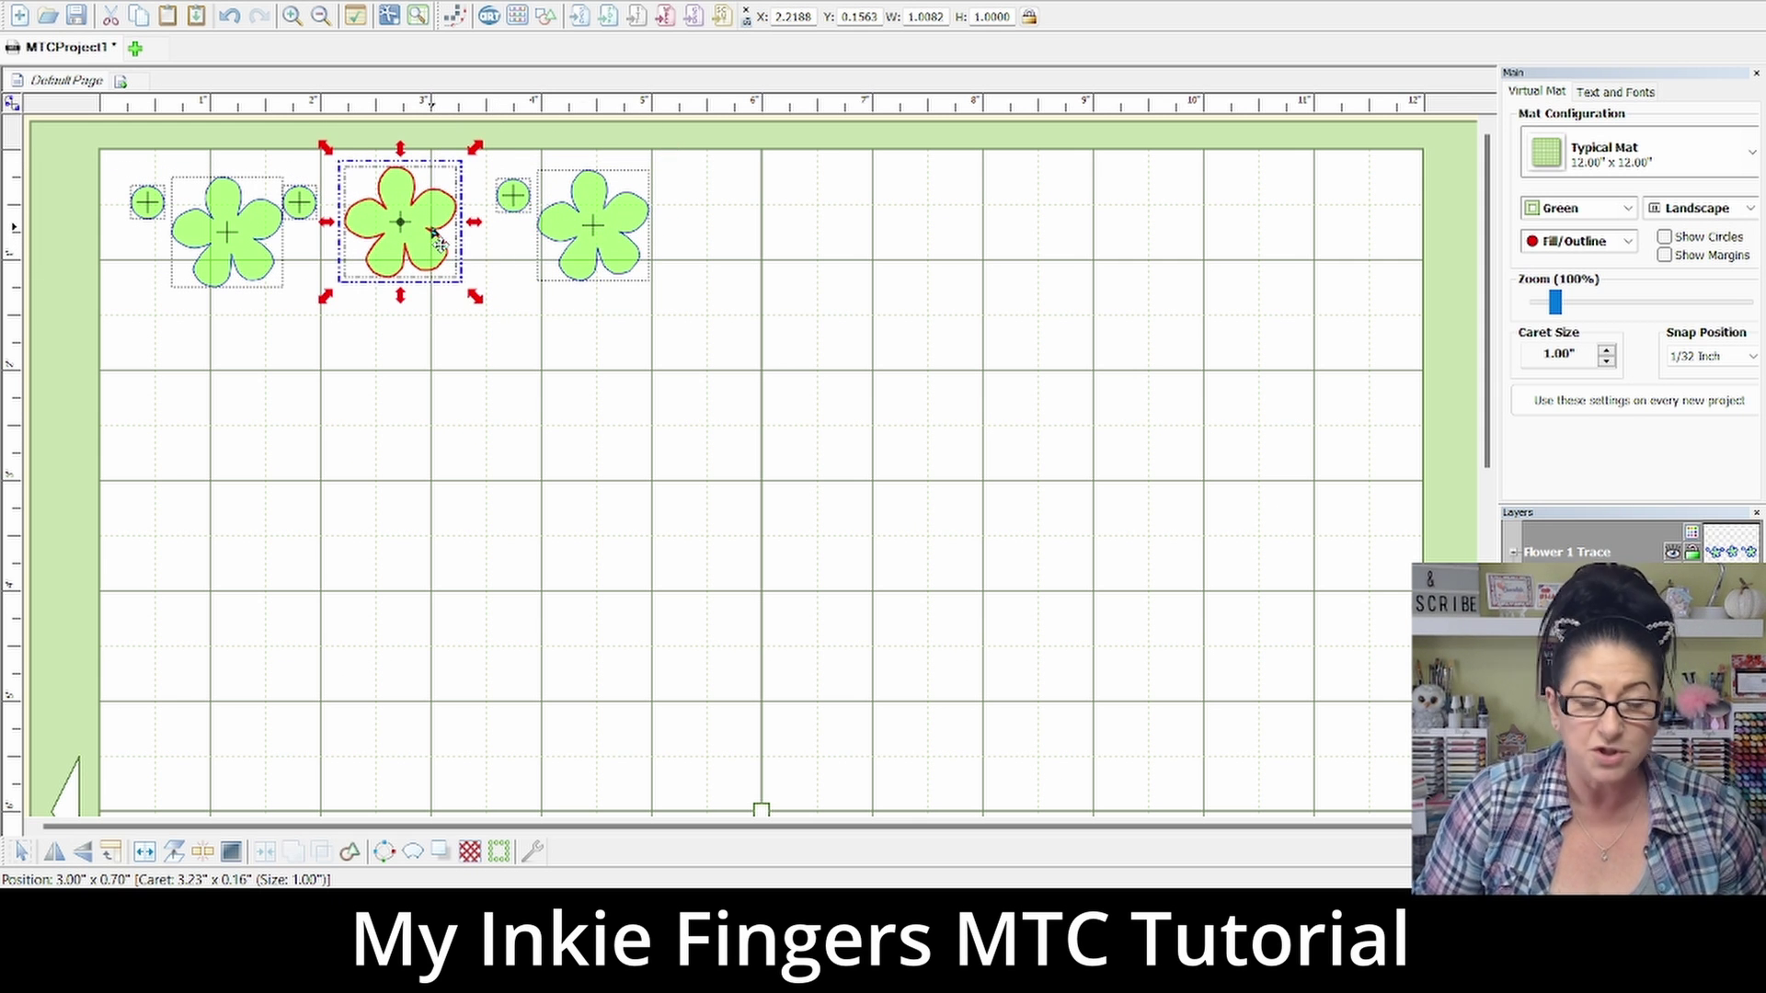
pyautogui.click(229, 241)
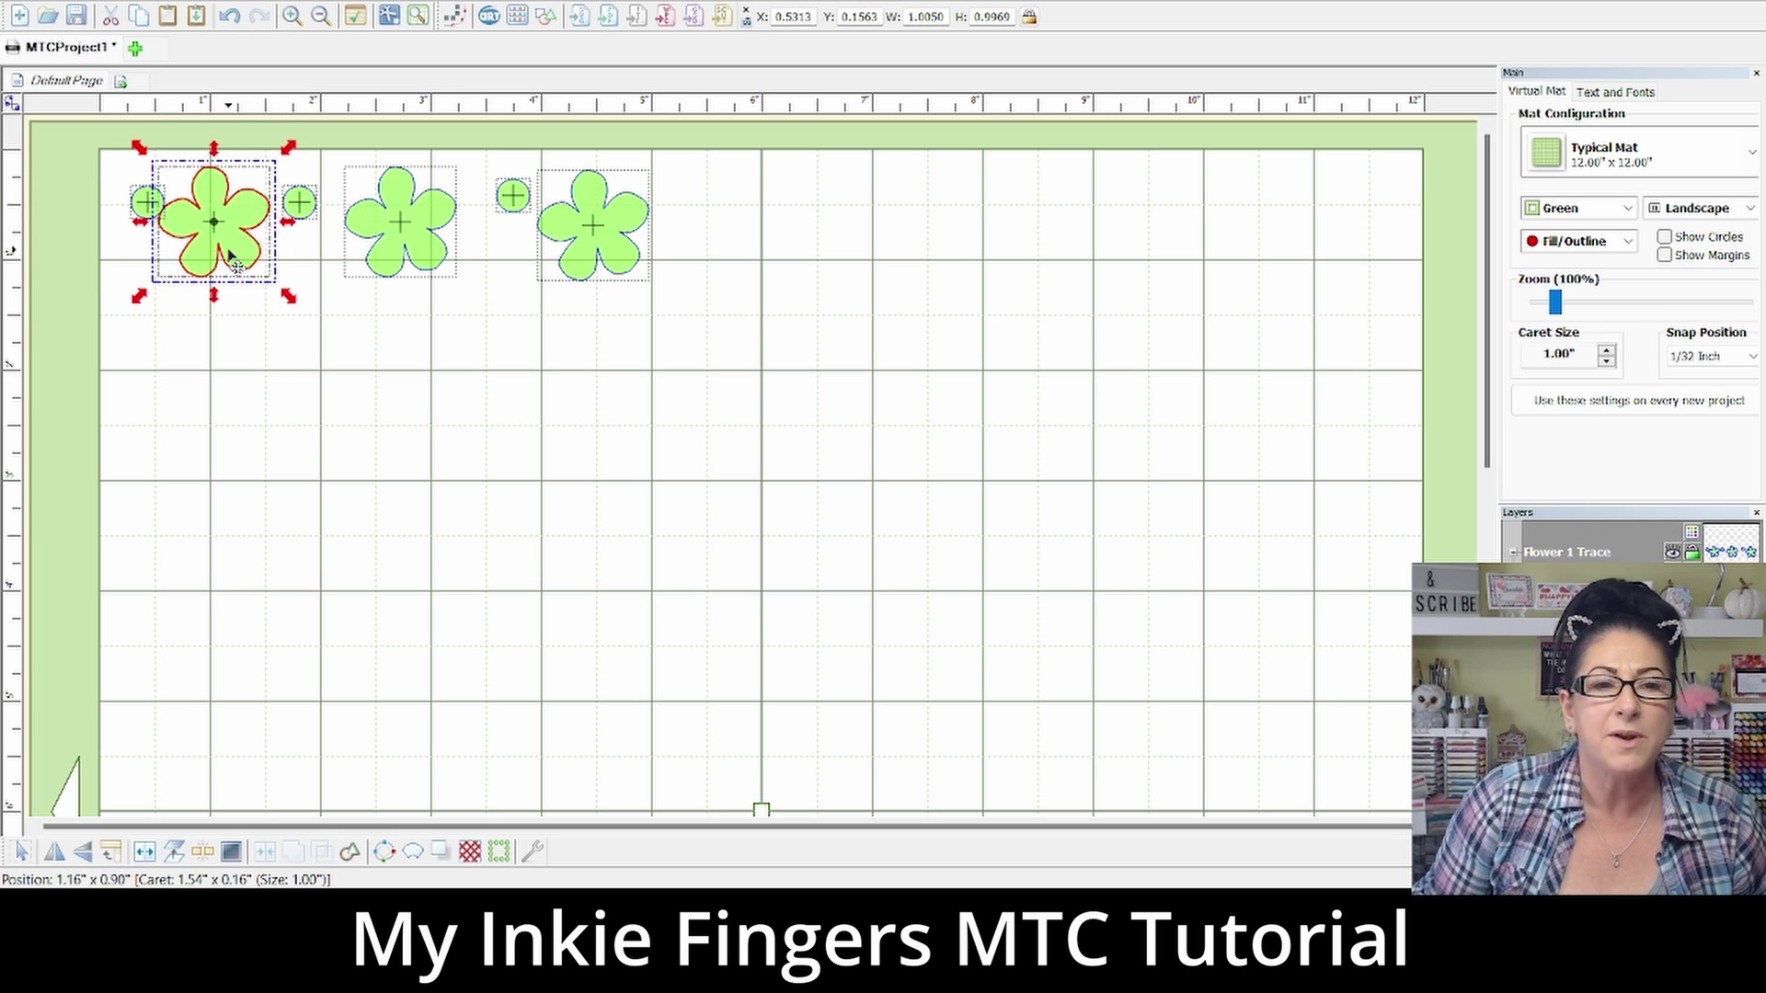
pyautogui.moveTo(229, 241); pyautogui.dragTo(226, 377)
pyautogui.moveTo(428, 245); pyautogui.dragTo(386, 387)
pyautogui.moveTo(319, 212); pyautogui.dragTo(570, 389)
pyautogui.moveTo(504, 199); pyautogui.dragTo(592, 377)
pyautogui.moveTo(138, 200); pyautogui.dragTo(642, 380)
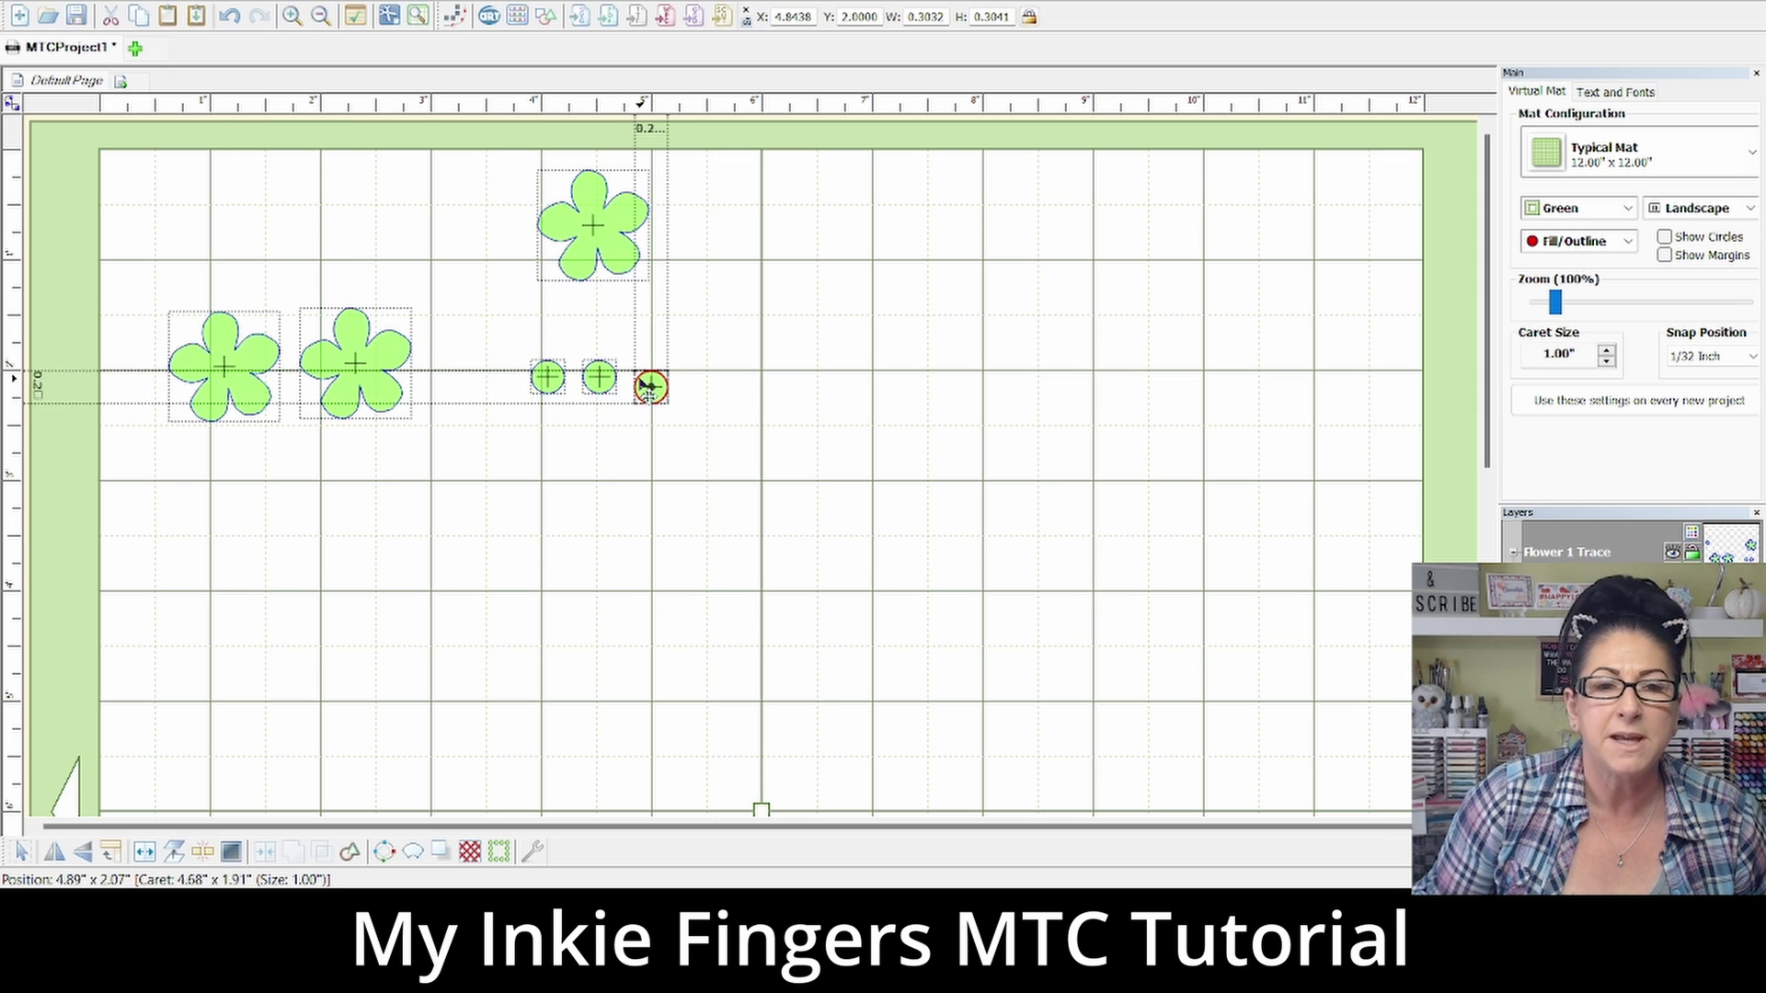
# Step: Line up the three flowers side by side along the top of the mat, starting from its left edge
pyautogui.moveTo(224, 377); pyautogui.dragTo(173, 241)
pyautogui.moveTo(348, 370); pyautogui.dragTo(295, 230)
pyautogui.moveTo(598, 237); pyautogui.dragTo(437, 240)
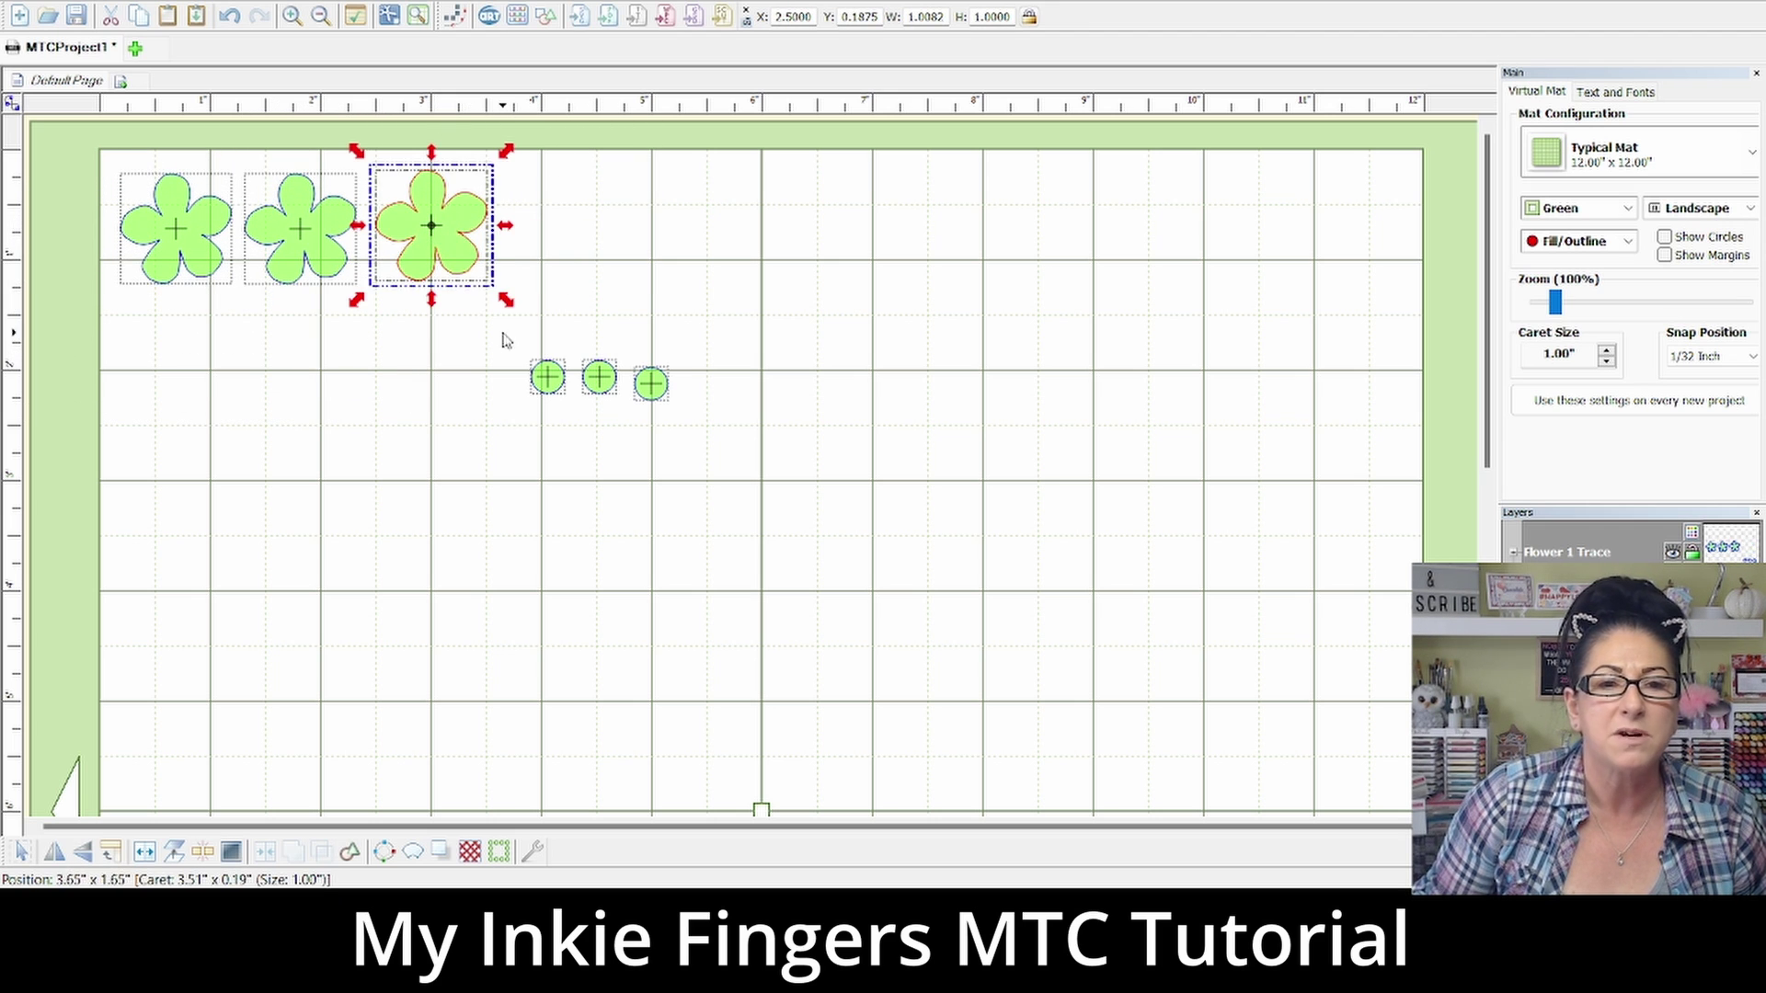
# Step: Place the three circles in a row directly beneath the first two flowers
pyautogui.moveTo(548, 379); pyautogui.dragTo(160, 346)
pyautogui.moveTo(585, 381); pyautogui.dragTo(213, 321)
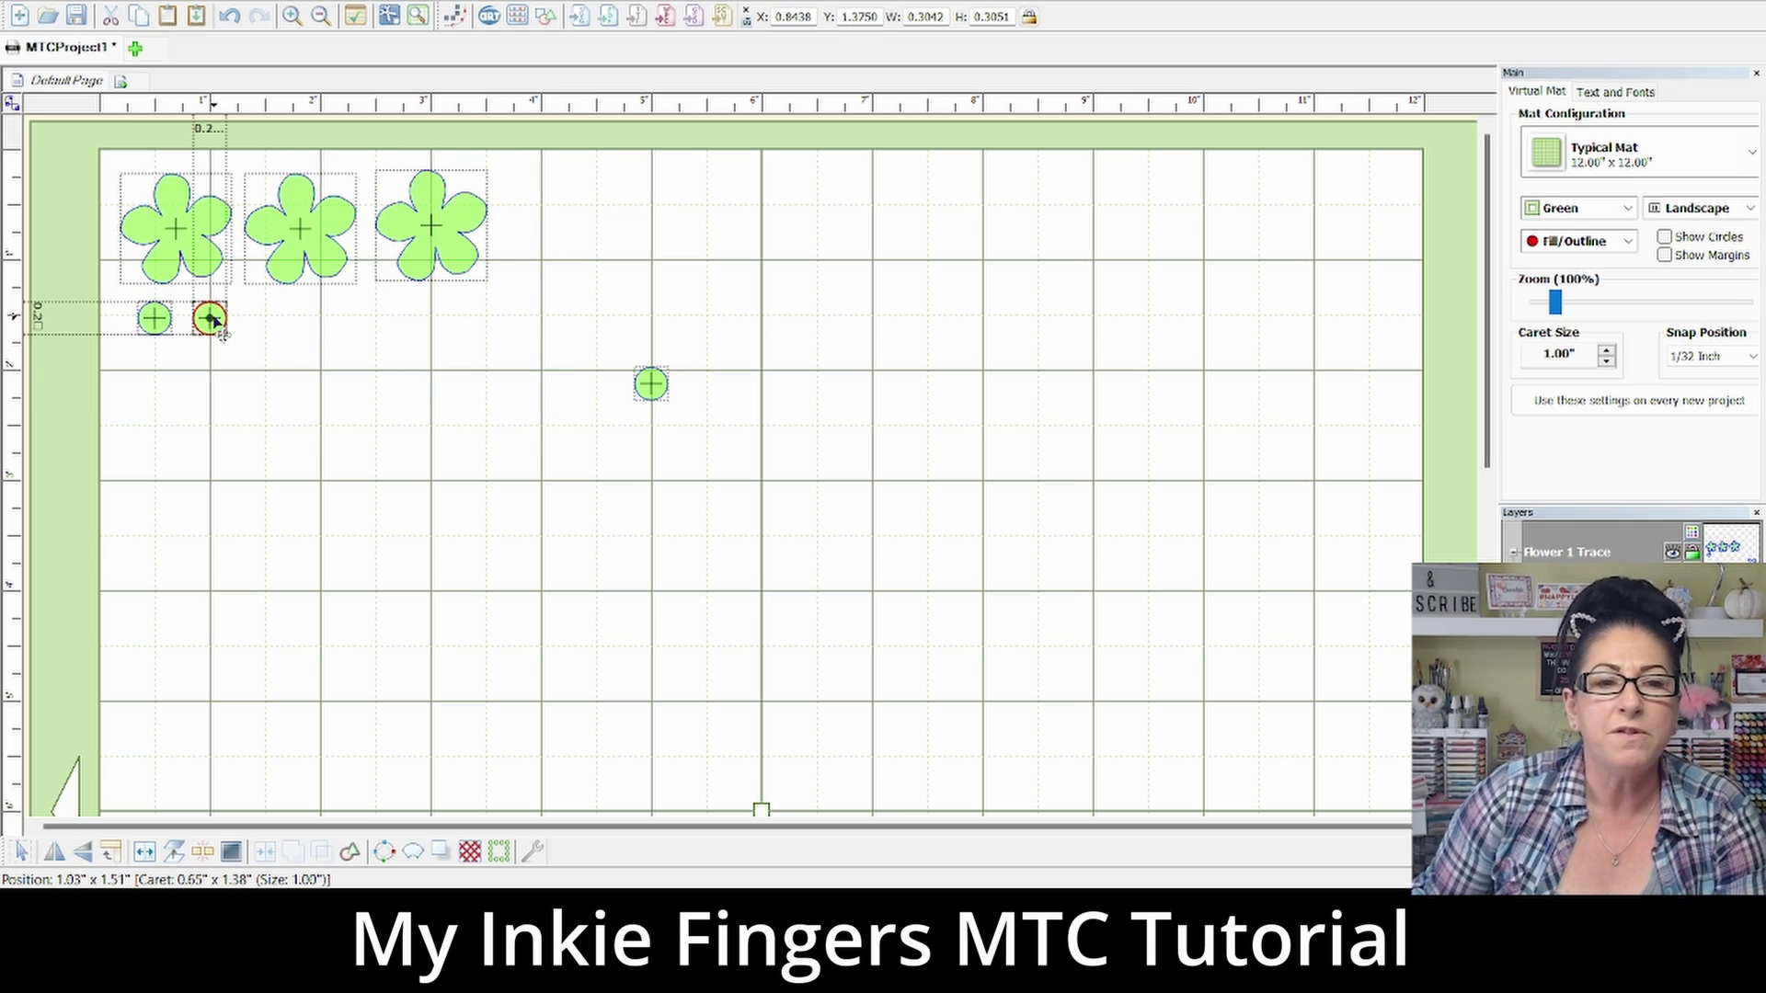
pyautogui.moveTo(652, 388); pyautogui.dragTo(265, 323)
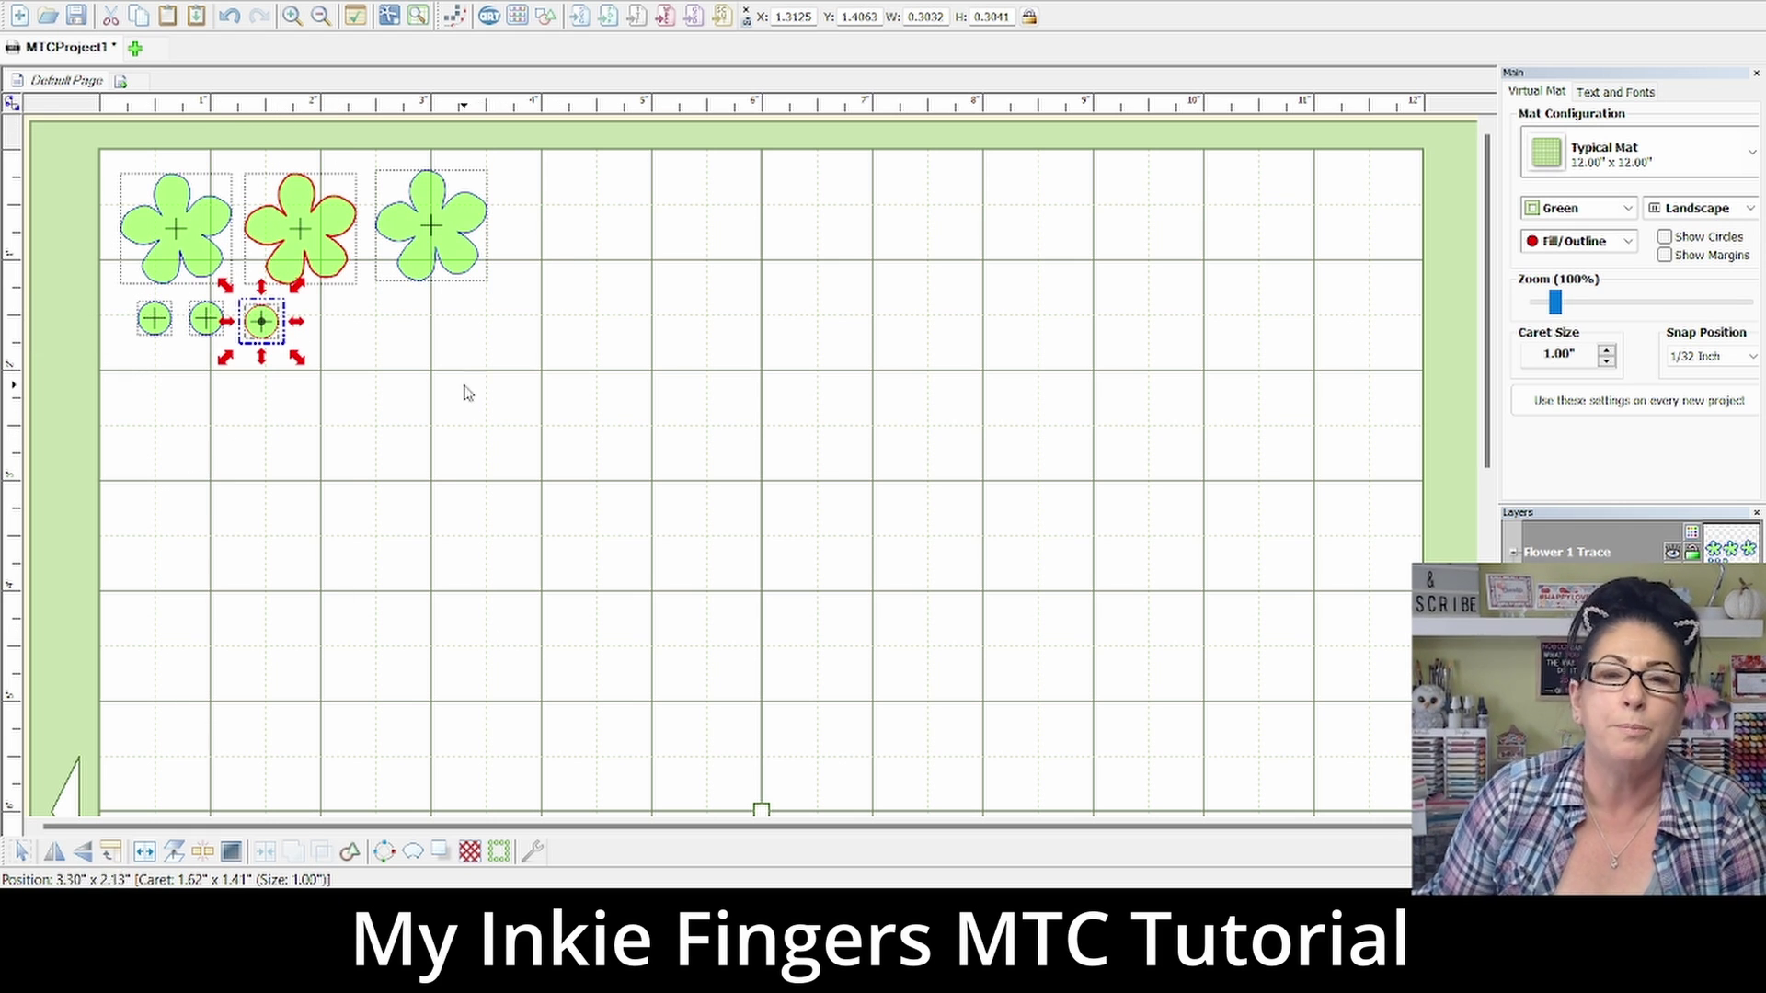
# Step: Shift the three flowers closer together and nearer to the mat's upper-left corner
pyautogui.moveTo(188, 235); pyautogui.dragTo(180, 225)
pyautogui.moveTo(301, 237); pyautogui.dragTo(290, 230)
pyautogui.moveTo(432, 244); pyautogui.dragTo(409, 241)
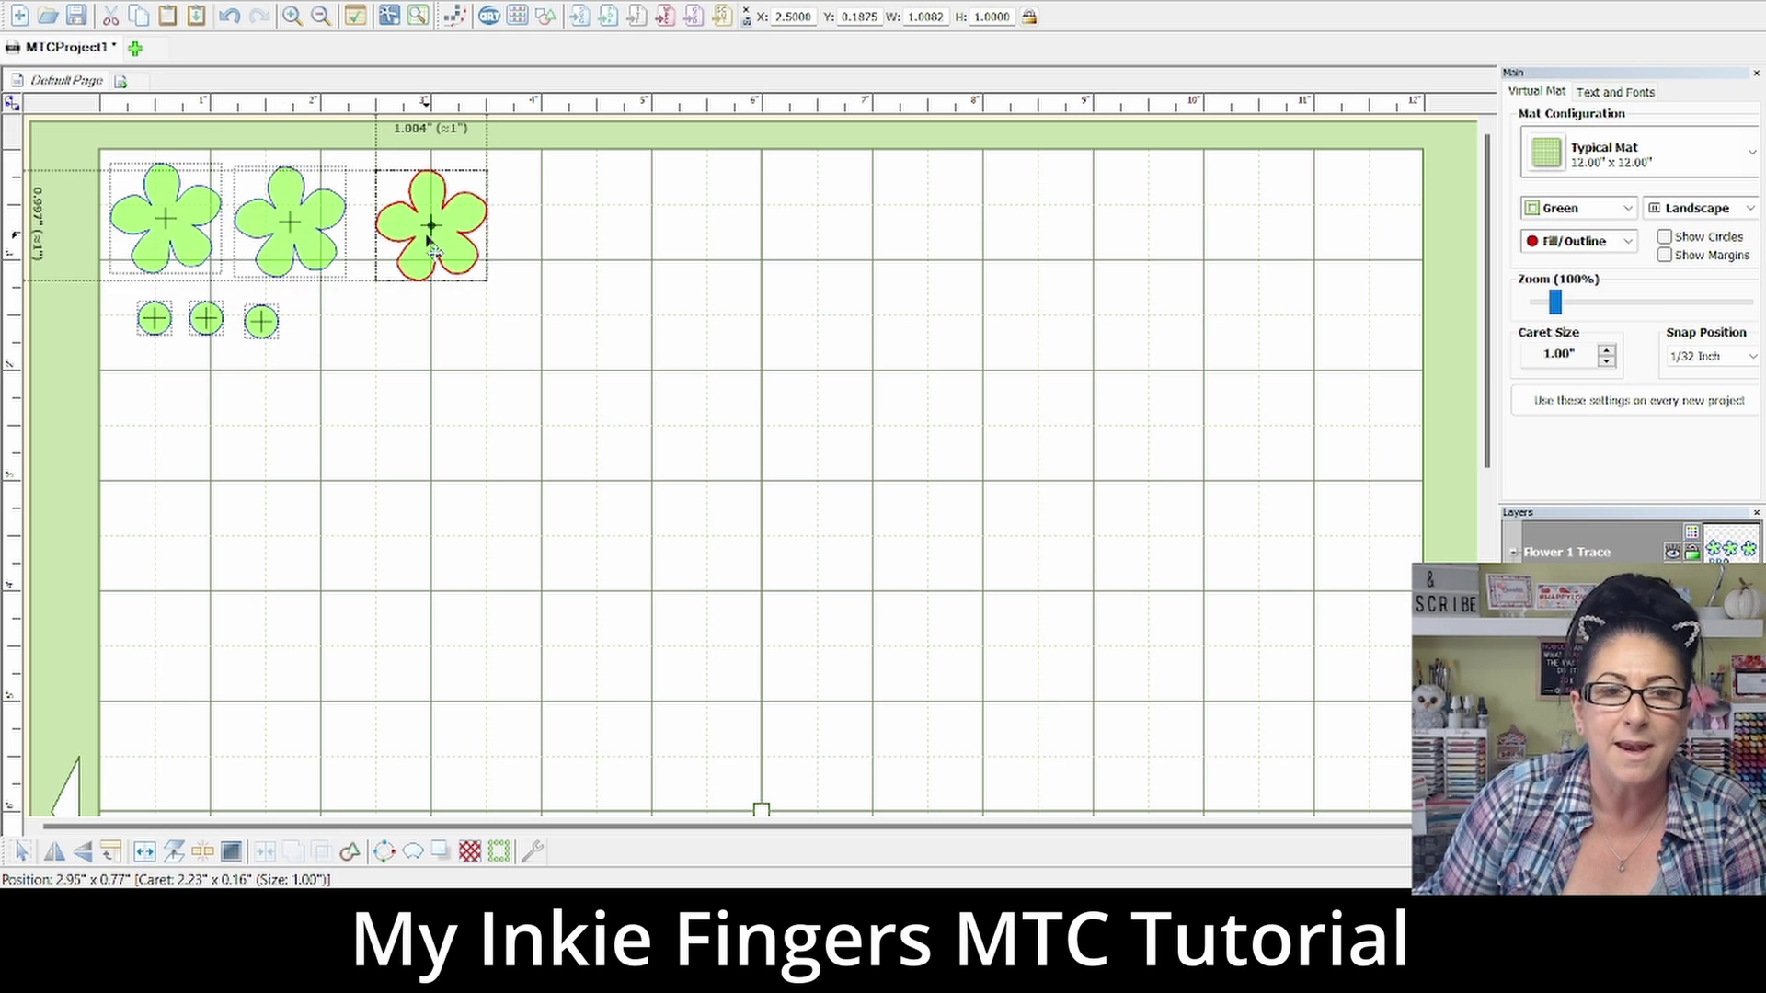
# Step: Move the three circles from below the flowers to the right of the flower row, between about 4 and 5.5 inches
pyautogui.moveTo(265, 326); pyautogui.dragTo(572, 221)
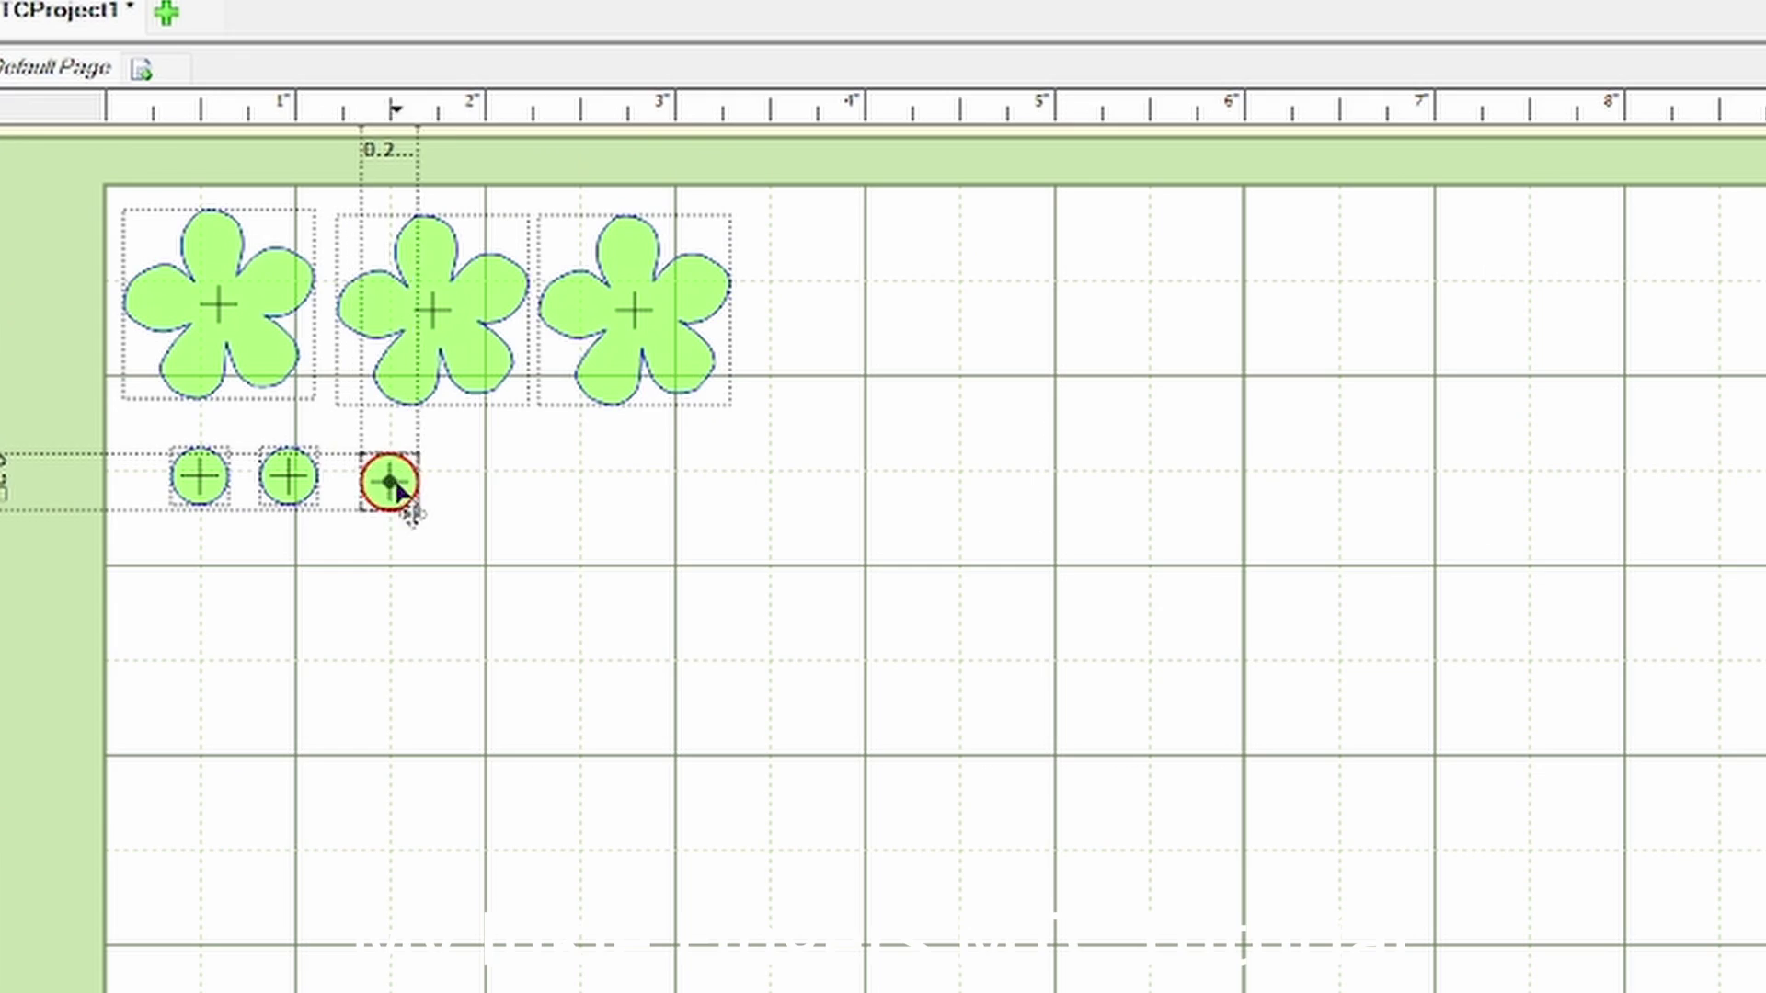
pyautogui.moveTo(281, 478); pyautogui.dragTo(989, 299)
pyautogui.moveTo(200, 475); pyautogui.dragTo(1090, 317)
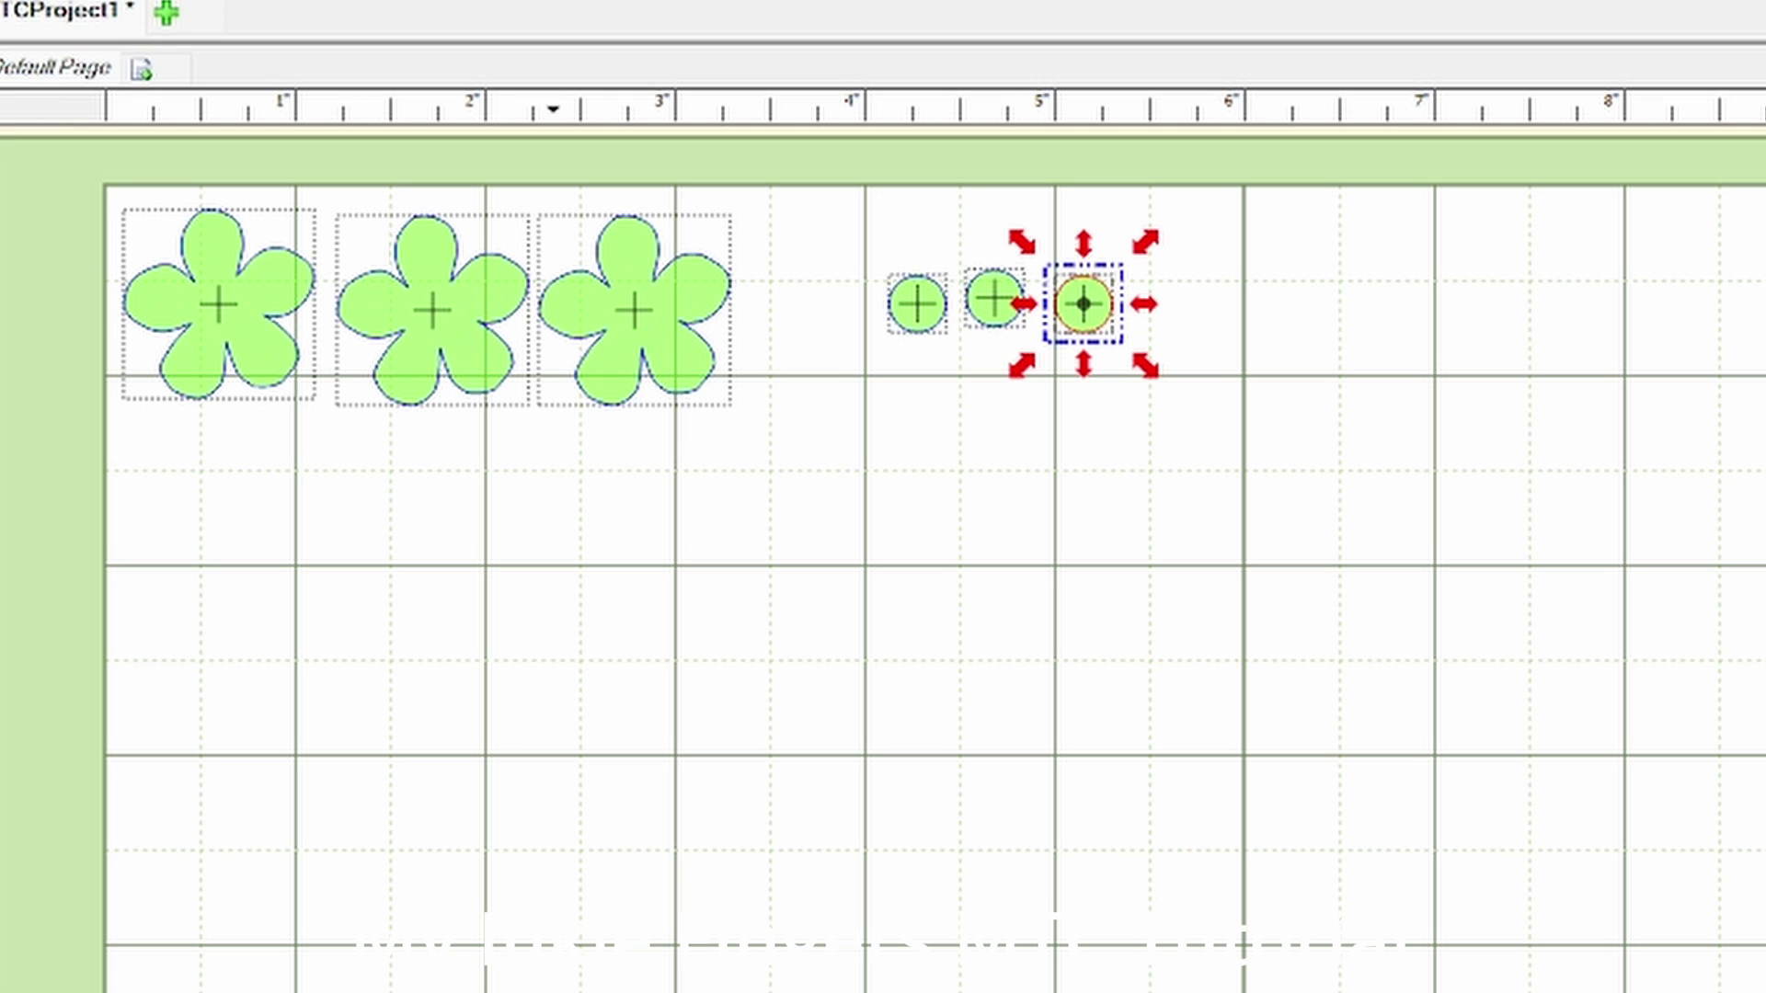
# Step: Nest the third flower beneath and between the first two, and tighten all three into the mat's upper-left corner
pyautogui.moveTo(437, 390); pyautogui.dragTo(432, 384)
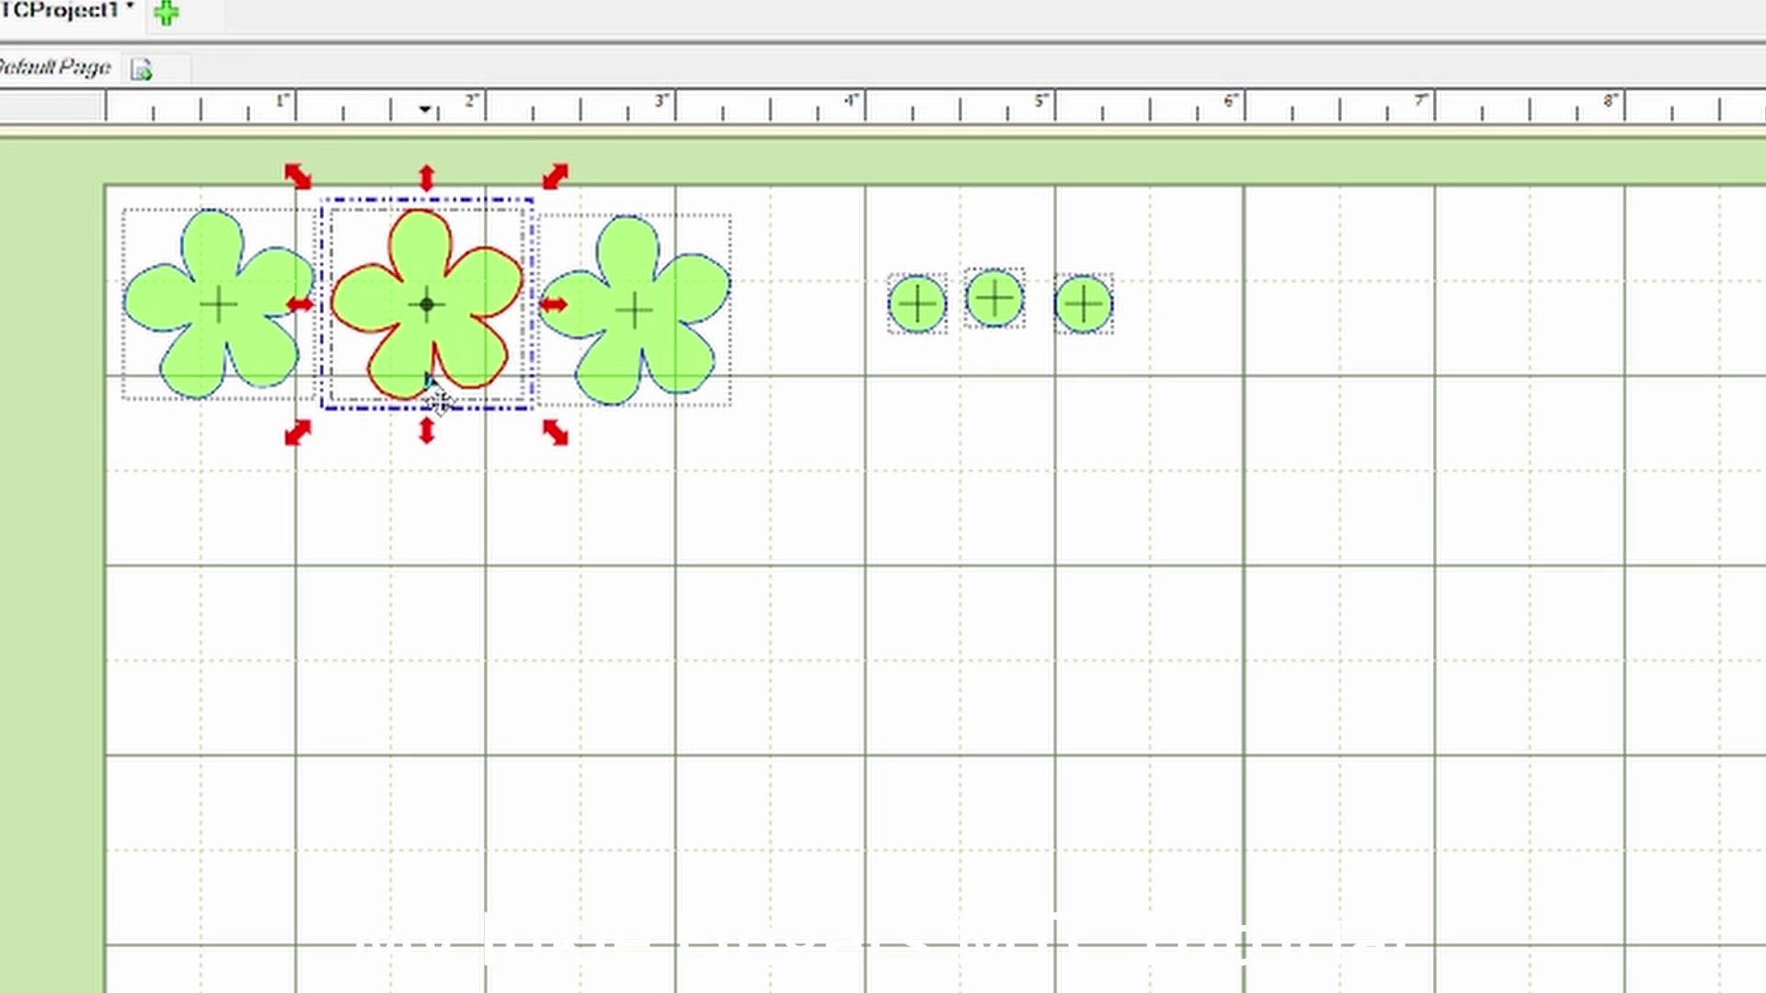
pyautogui.moveTo(642, 385); pyautogui.dragTo(309, 561)
pyautogui.moveTo(228, 274); pyautogui.dragTo(222, 269)
pyautogui.moveTo(412, 296); pyautogui.dragTo(411, 285)
pyautogui.moveTo(321, 450); pyautogui.dragTo(321, 432)
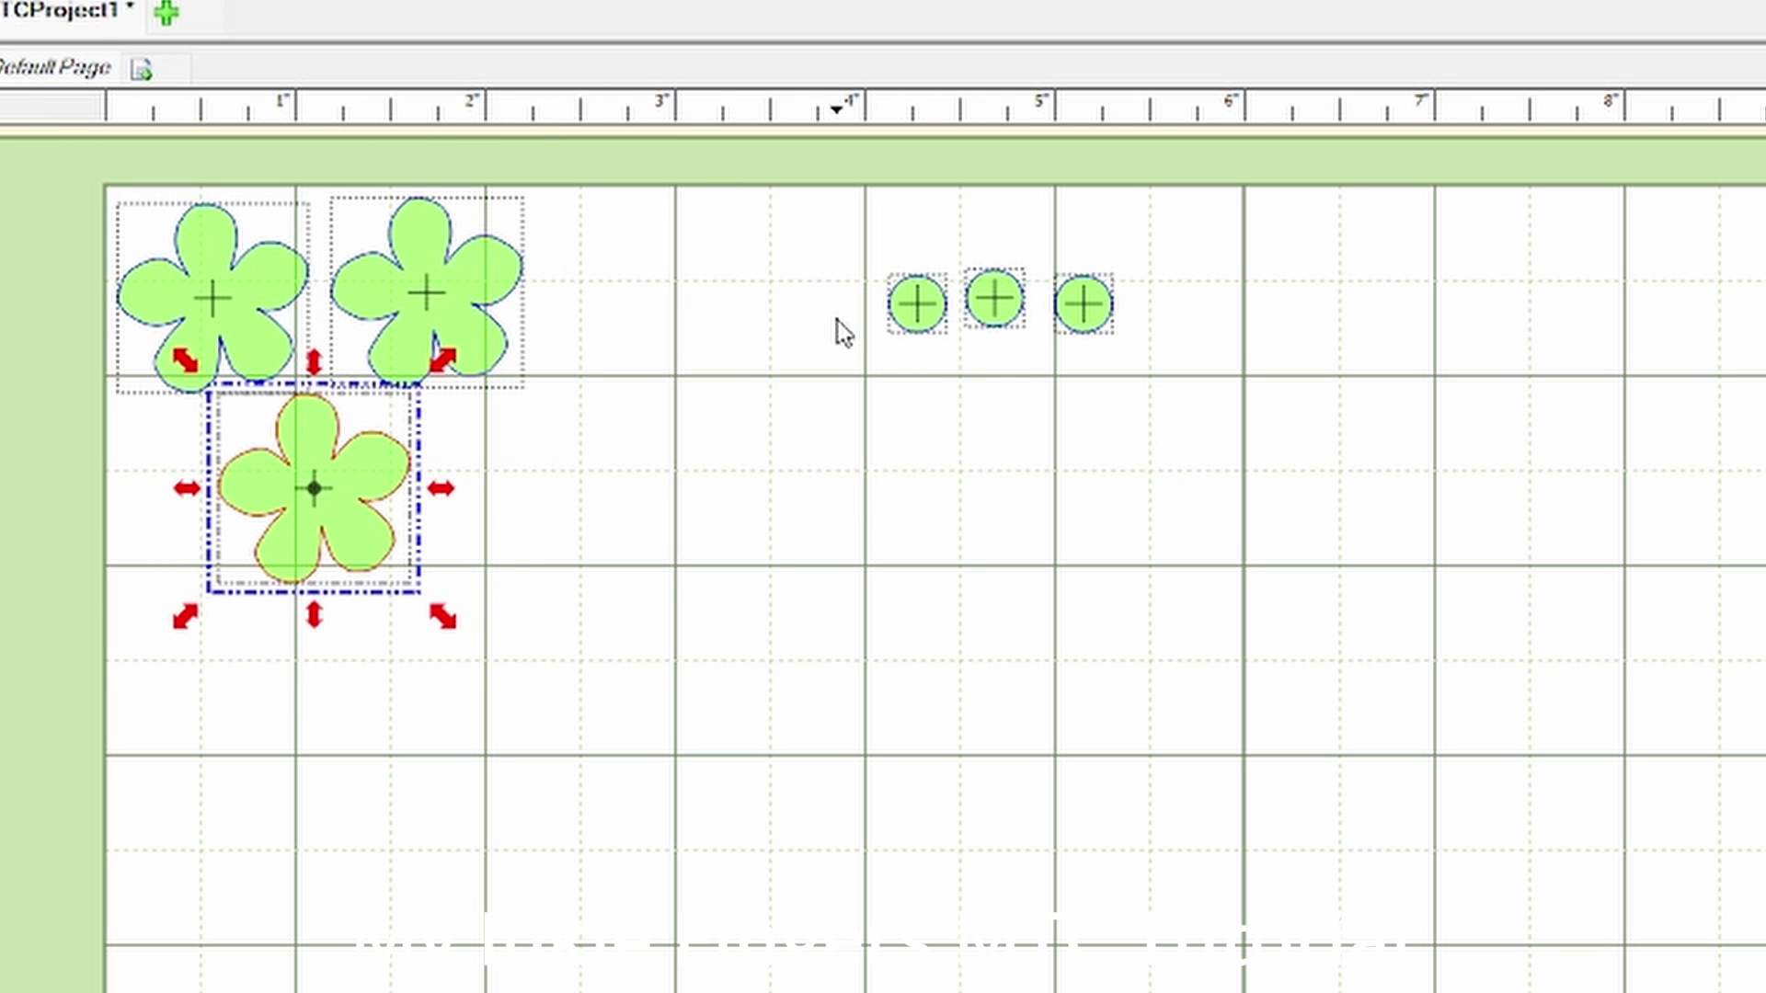
# Step: Cluster the three circles at the top of the mat between 3 and 4 inches, two above and one below
pyautogui.moveTo(918, 313); pyautogui.dragTo(719, 241)
pyautogui.moveTo(998, 304); pyautogui.dragTo(800, 230)
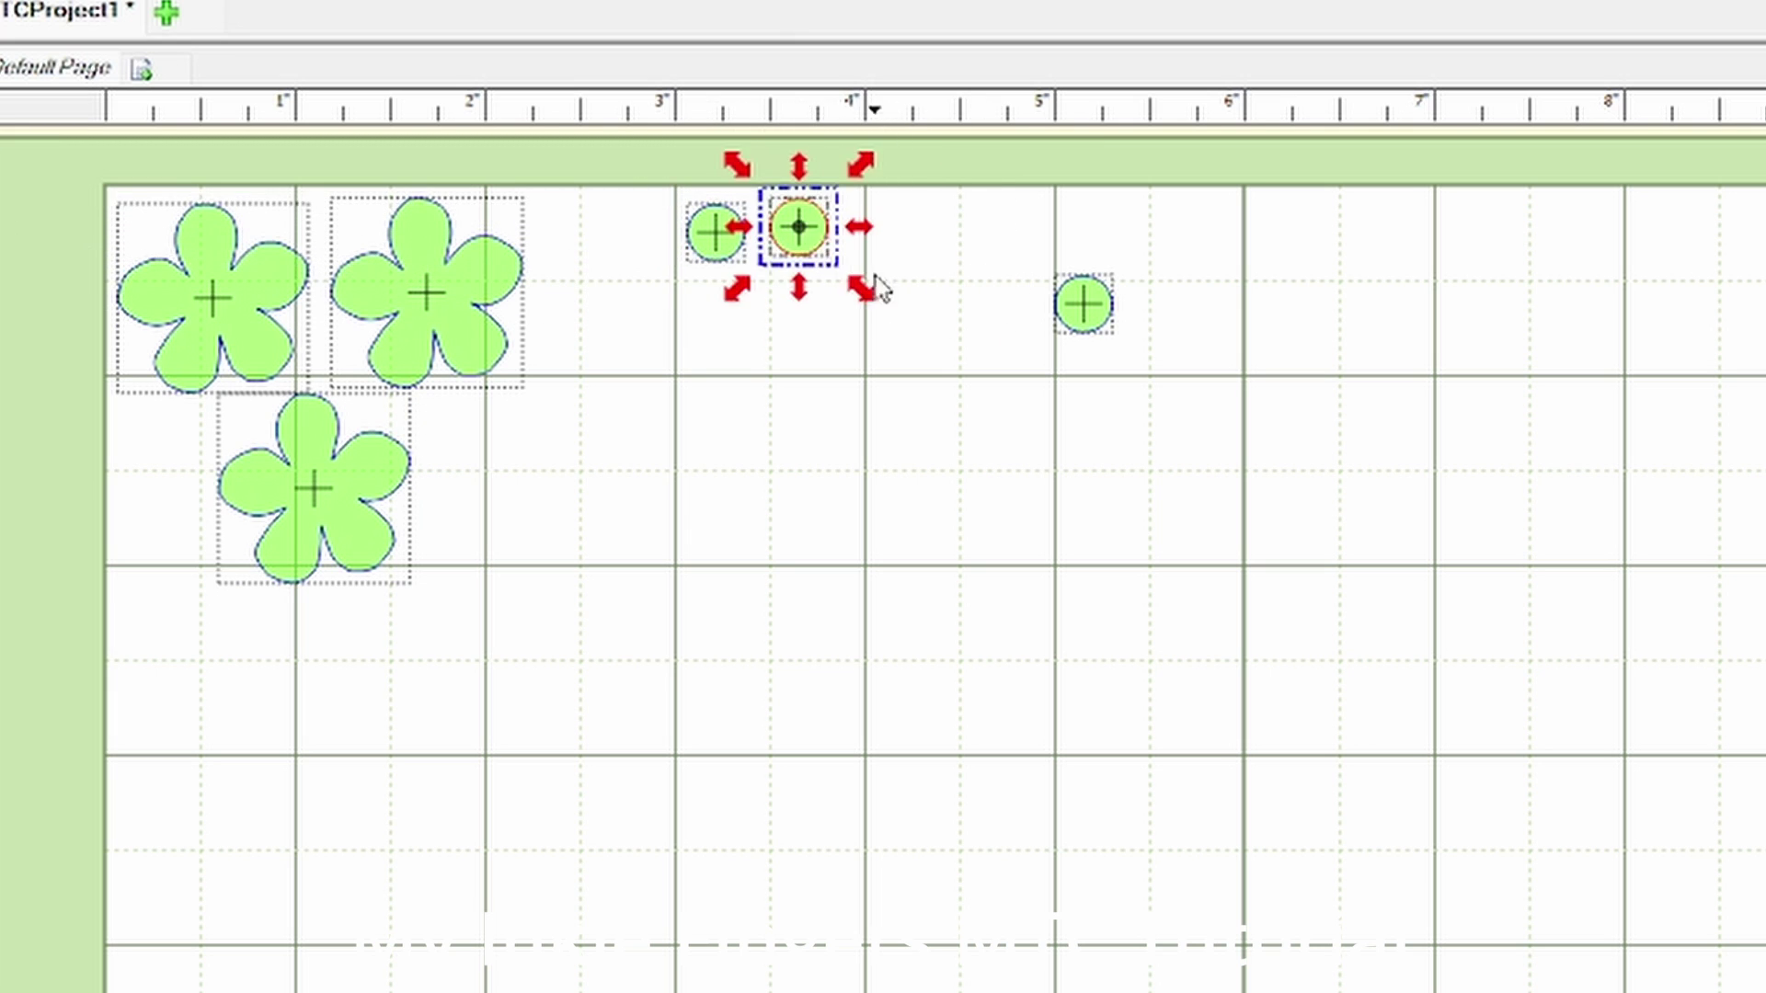
pyautogui.moveTo(1069, 312); pyautogui.dragTo(756, 320)
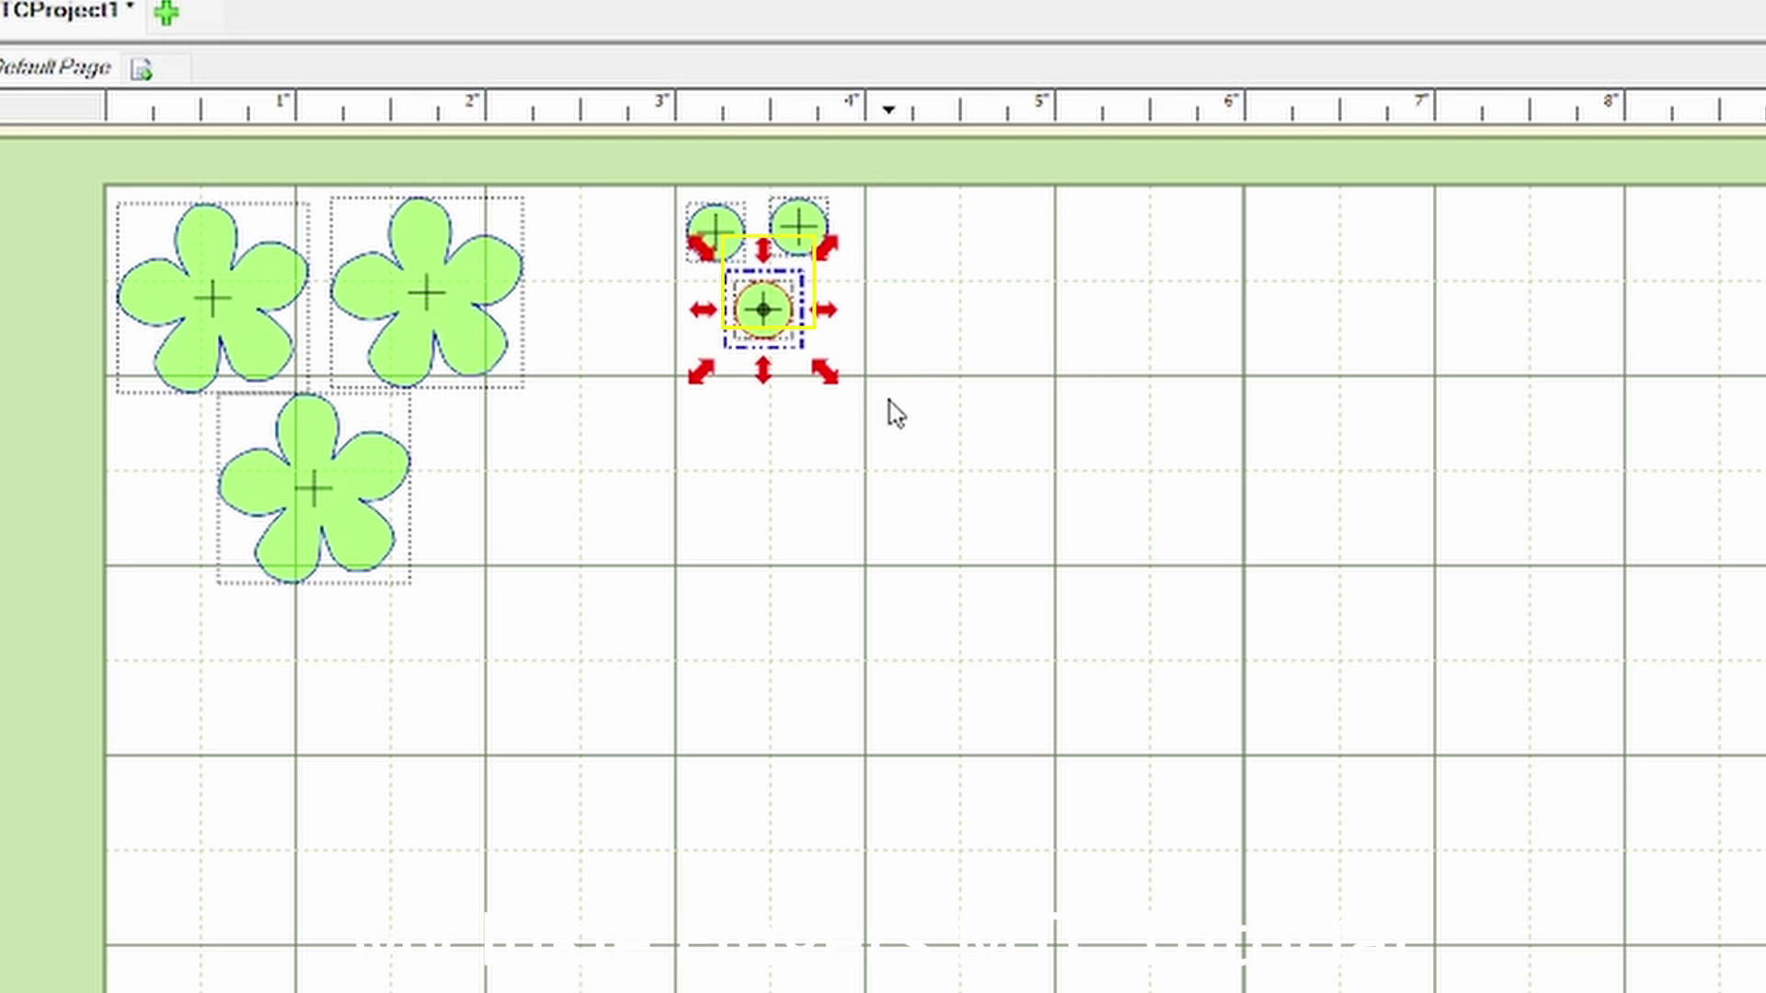
# Step: Select all the flowers and circles and export them as an SVG file named Flower in the SVG Video Files folder
pyautogui.click(685, 165)
pyautogui.moveTo(954, 706); pyautogui.dragTo(96, 158)
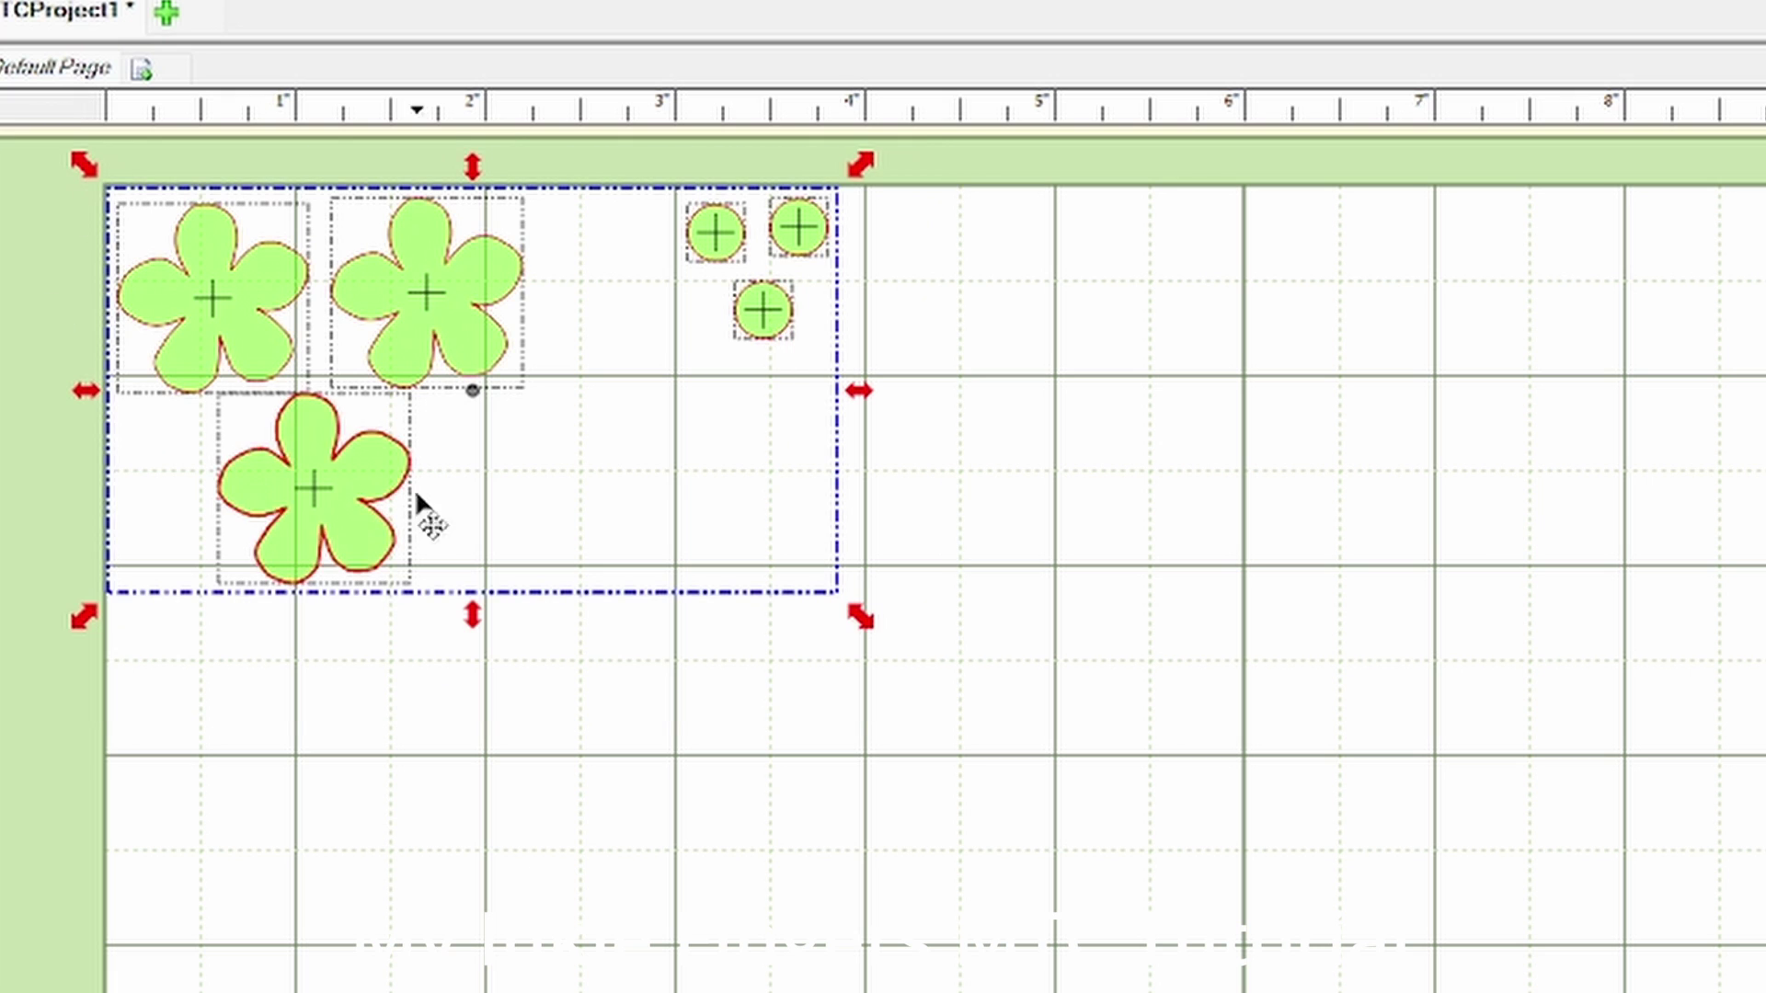
pyautogui.click(70, 62)
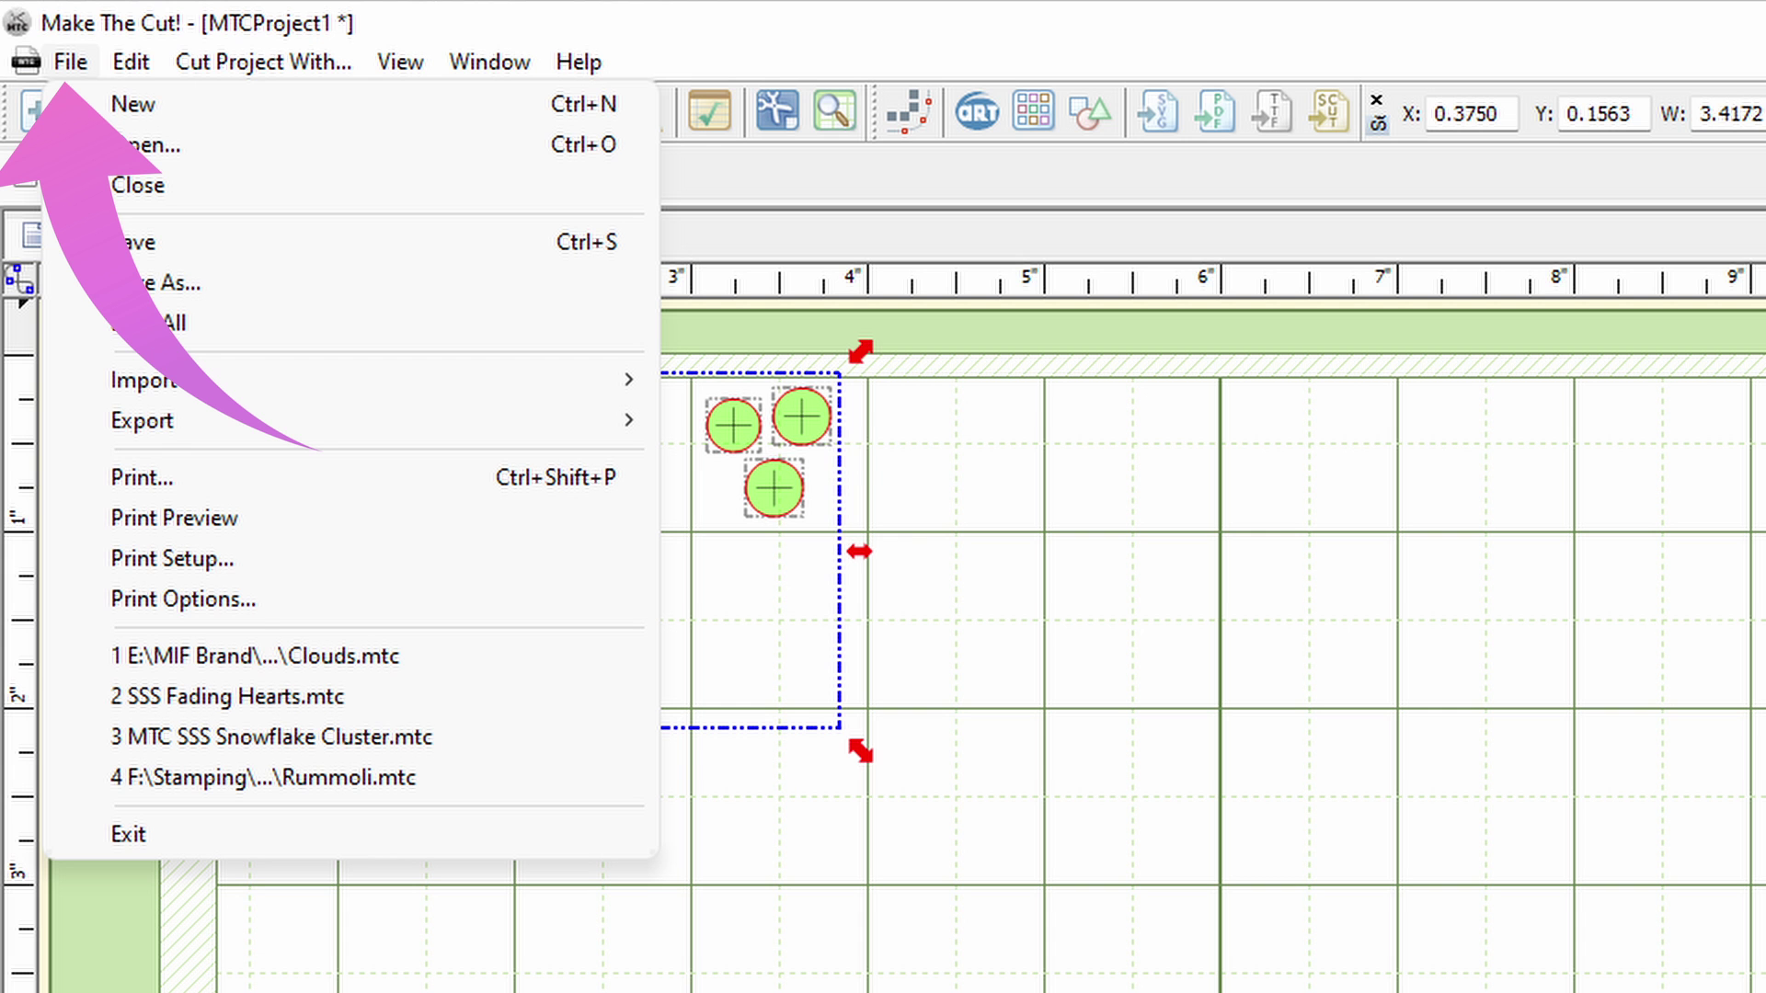
pyautogui.click(141, 420)
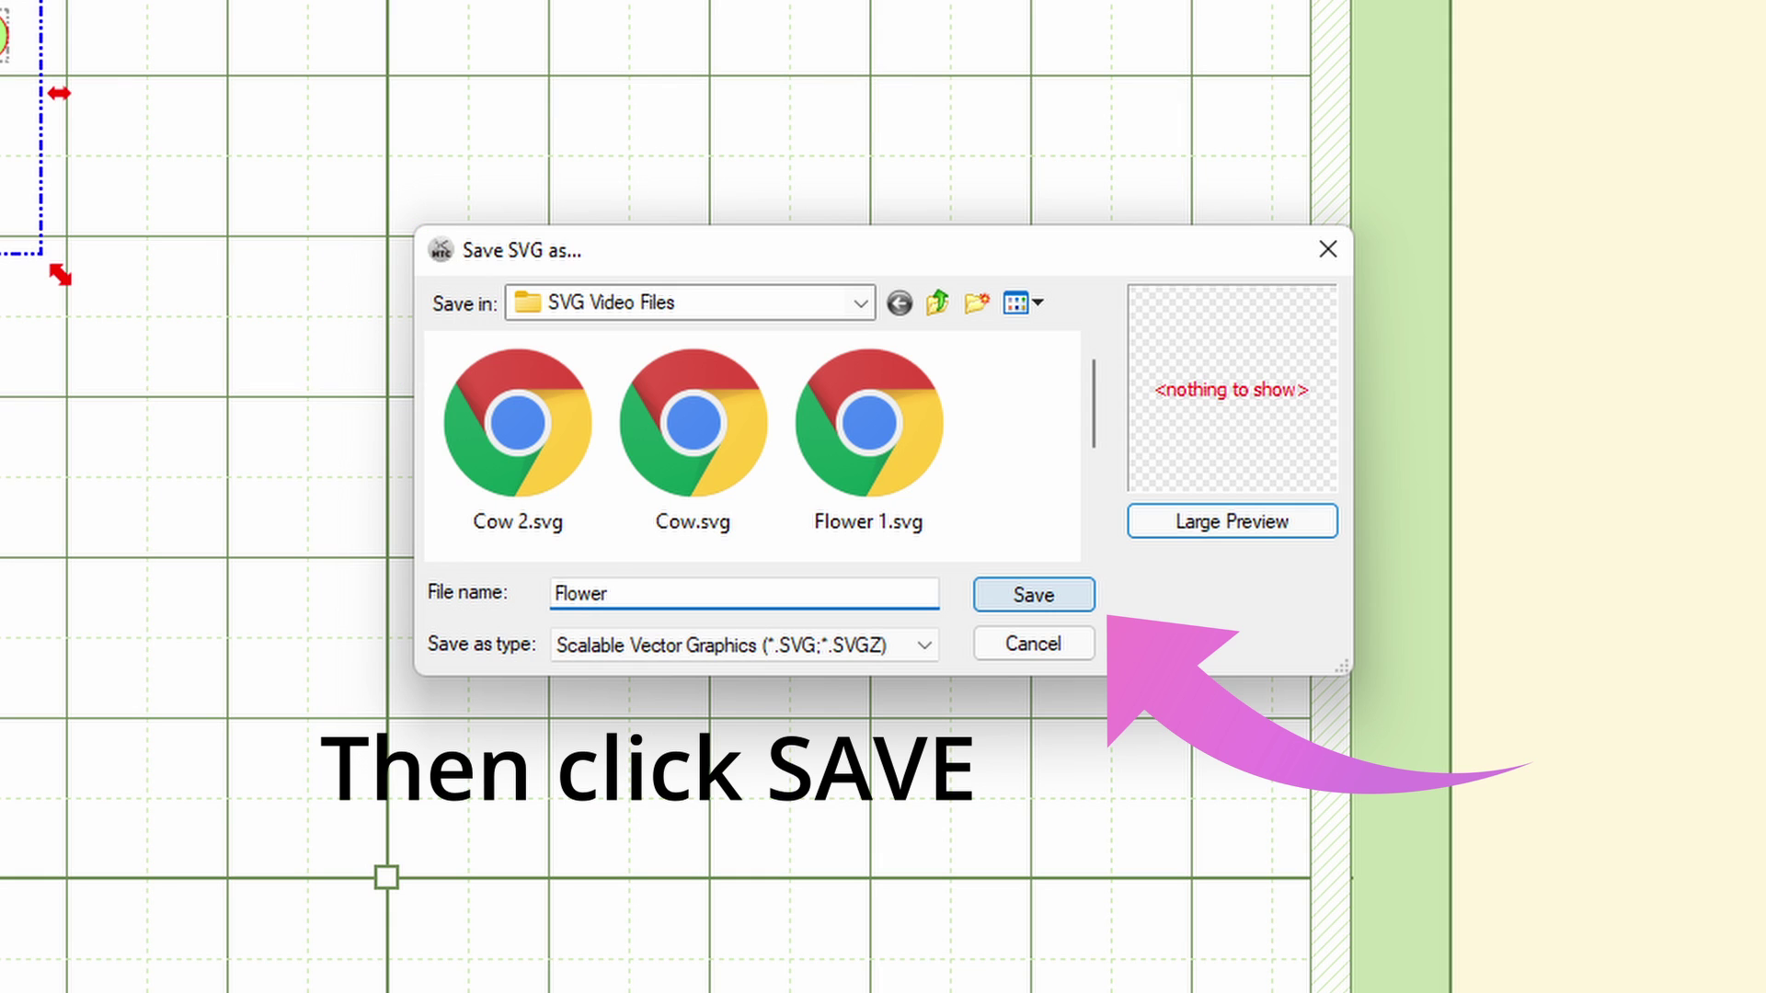
pyautogui.press('Return')
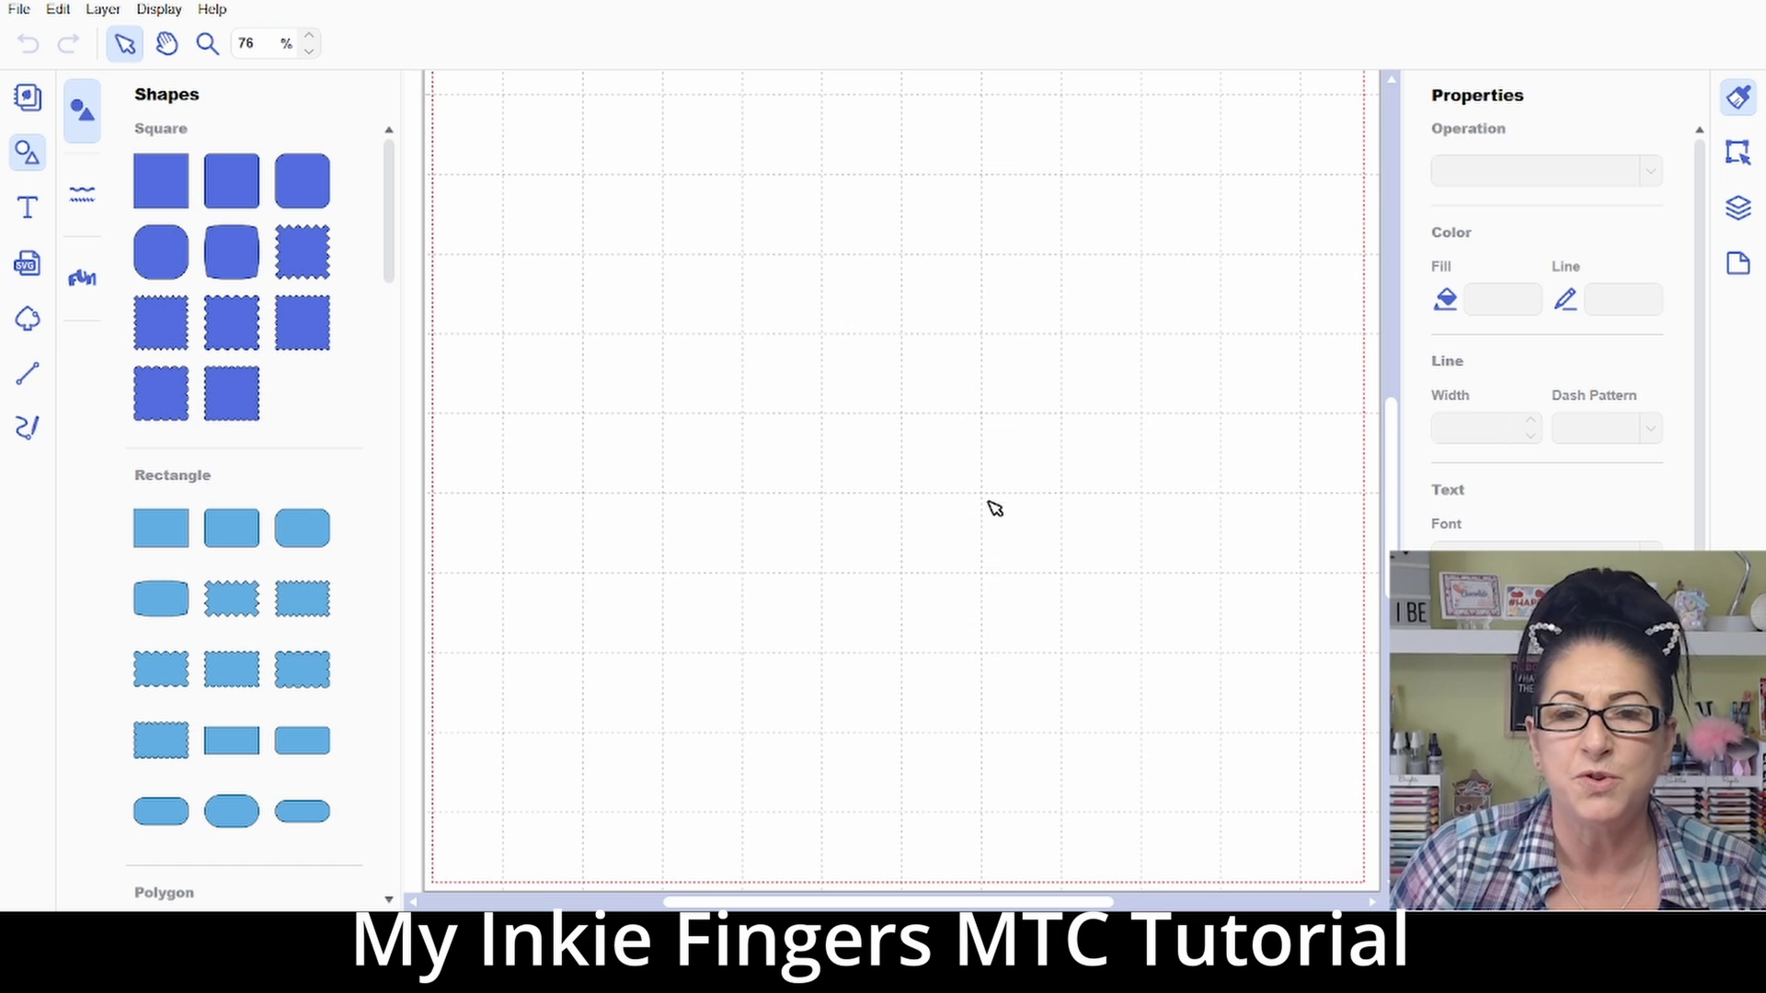
pyautogui.scroll(4, 988, 501)
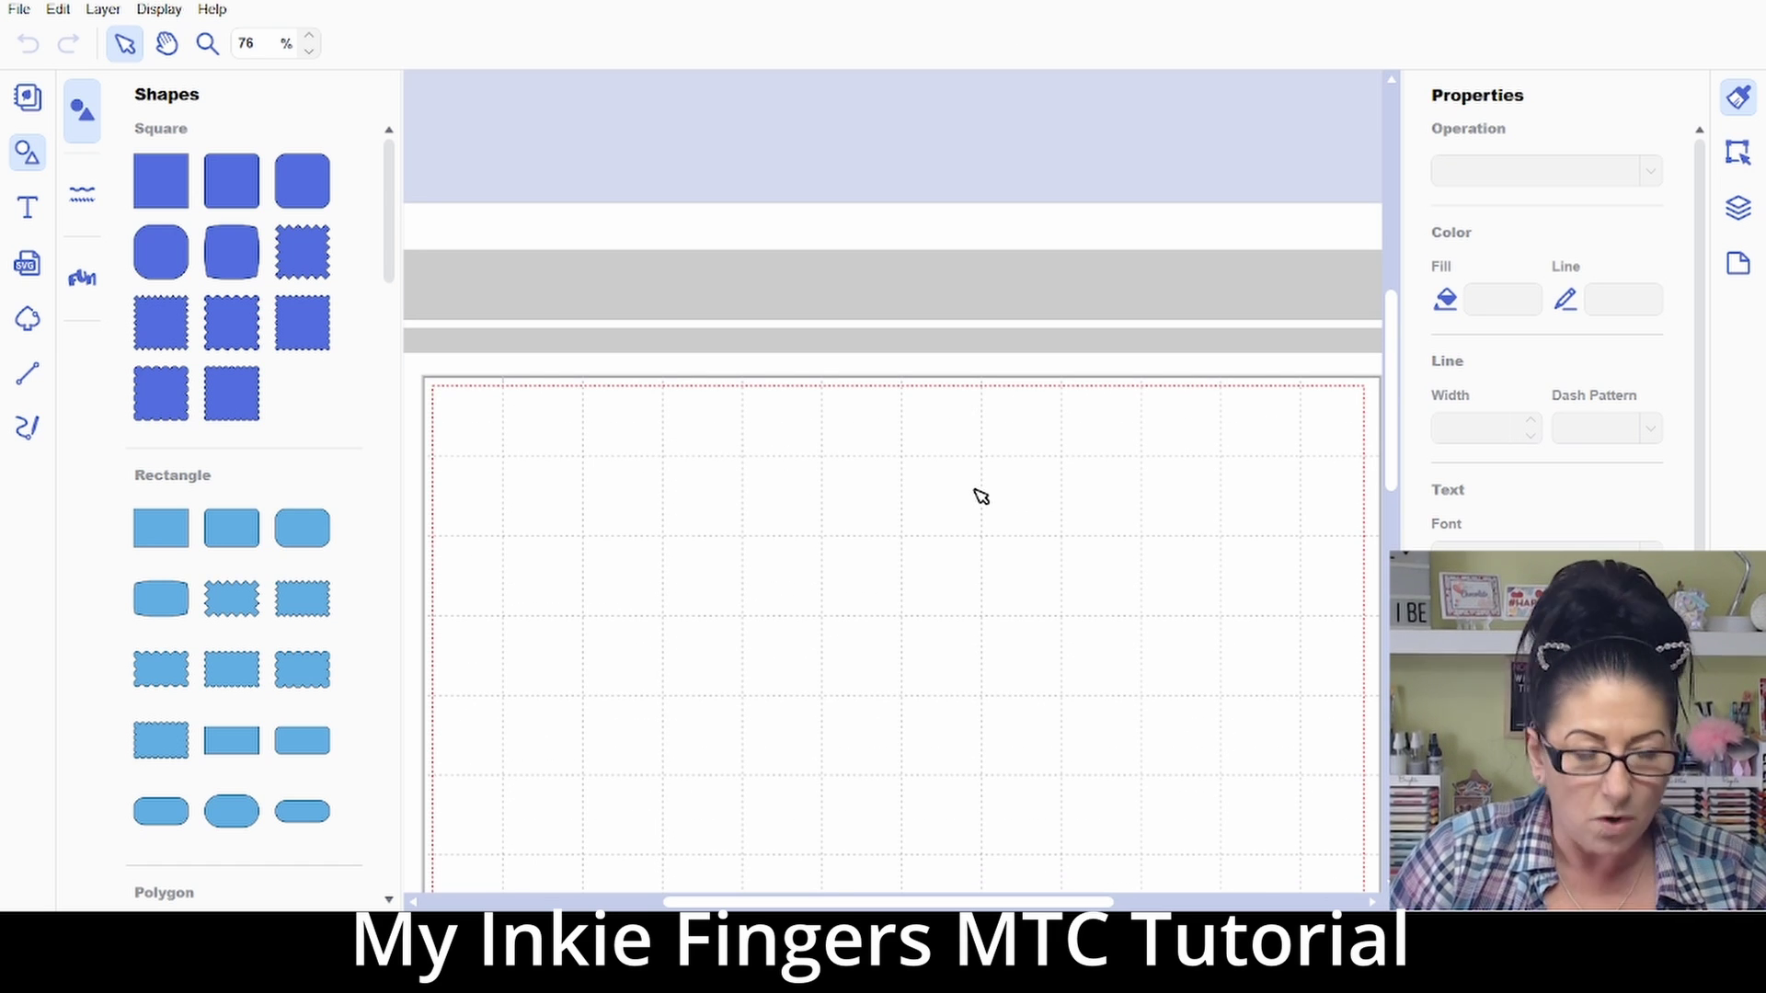
pyautogui.scroll(-3, 979, 496)
pyautogui.scroll(-3, 970, 487)
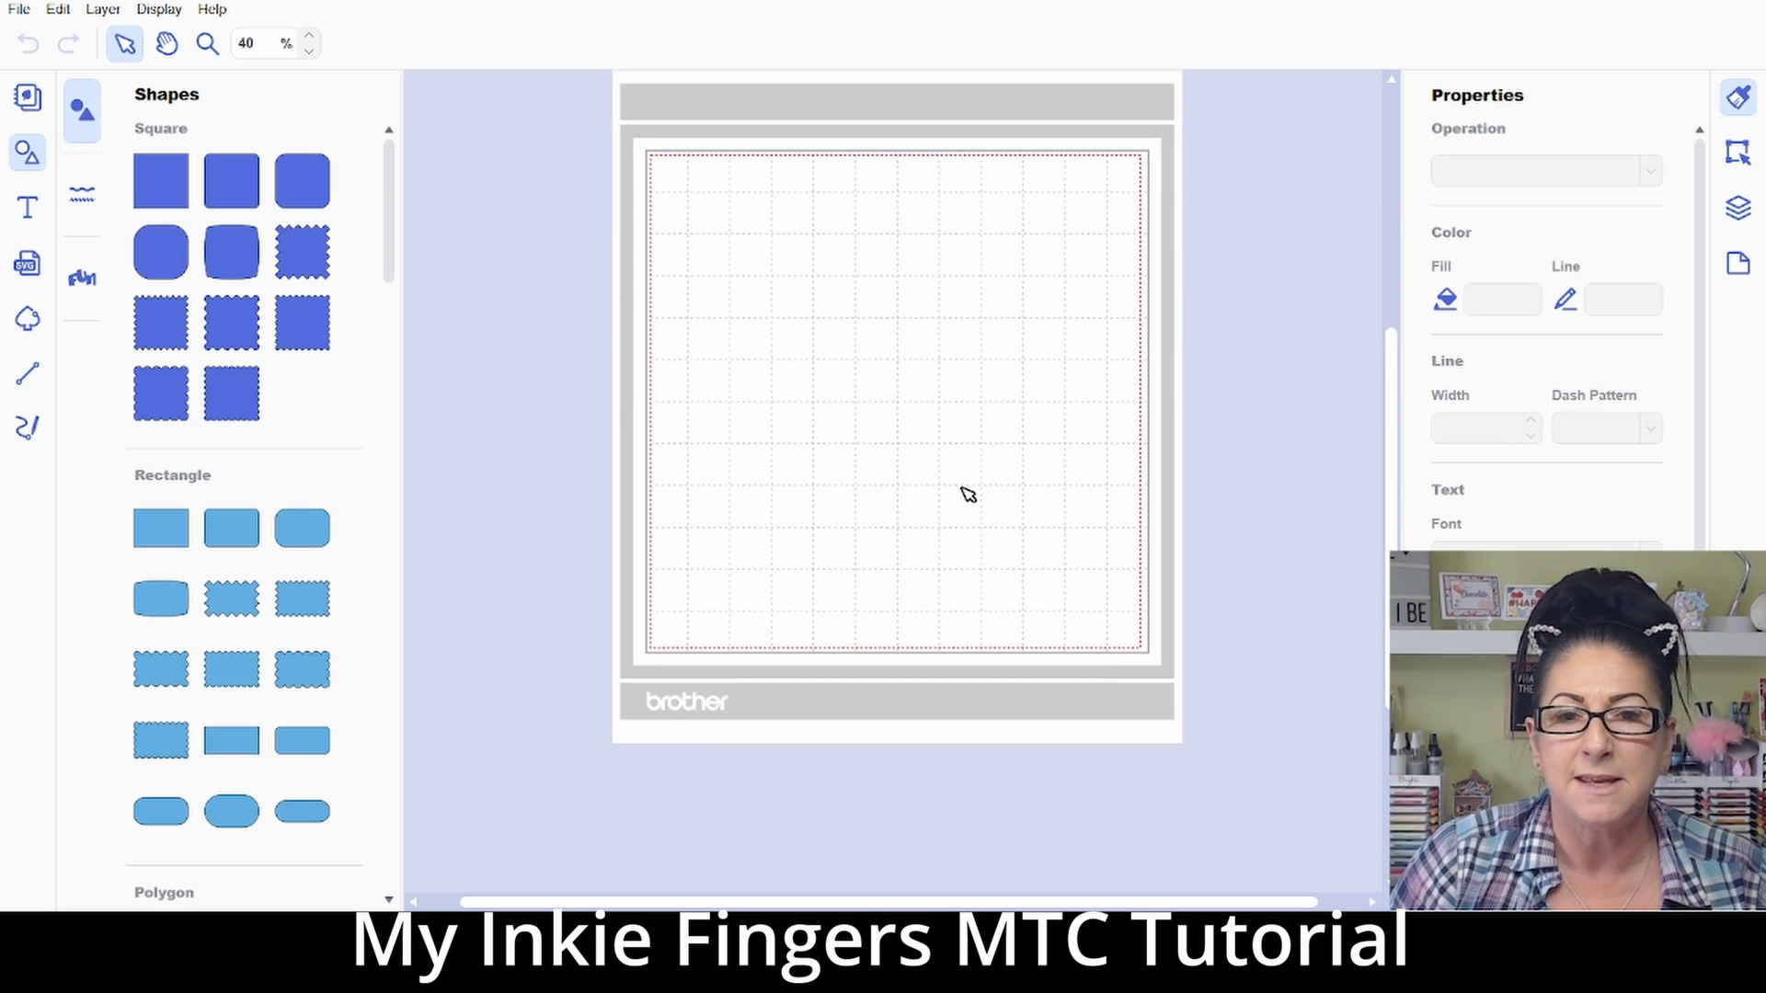
pyautogui.scroll(2, 968, 494)
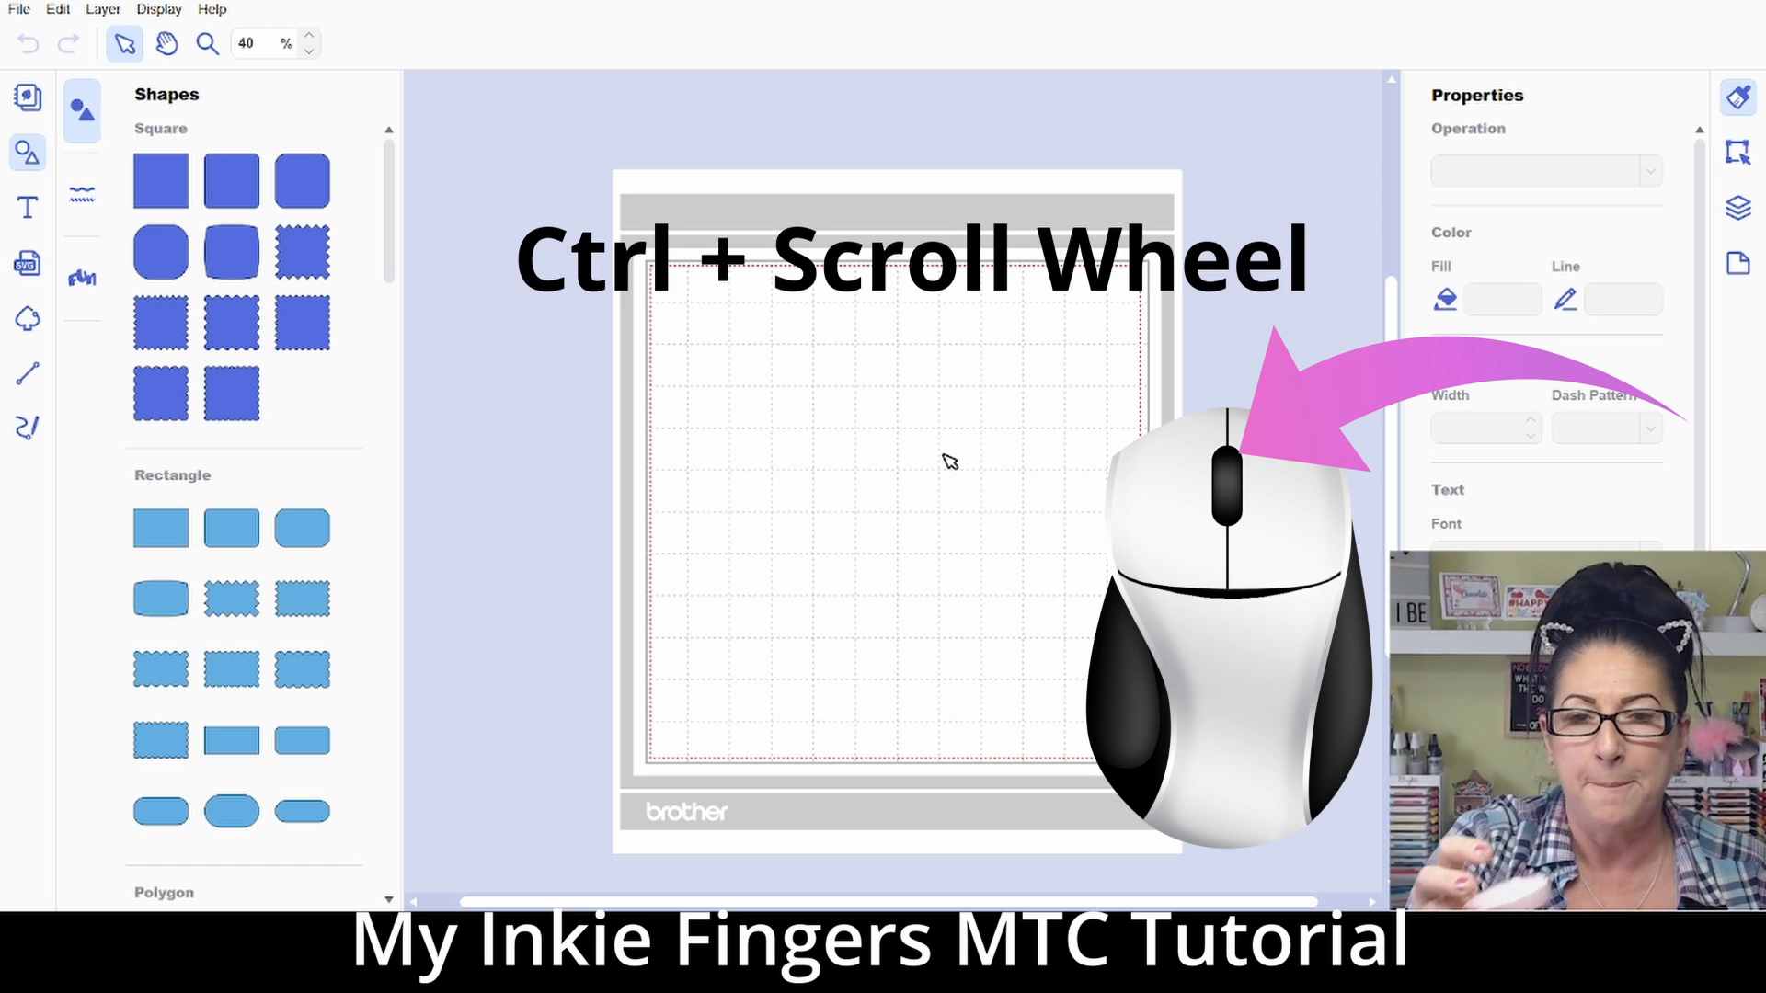
pyautogui.scroll(5, 1070, 485)
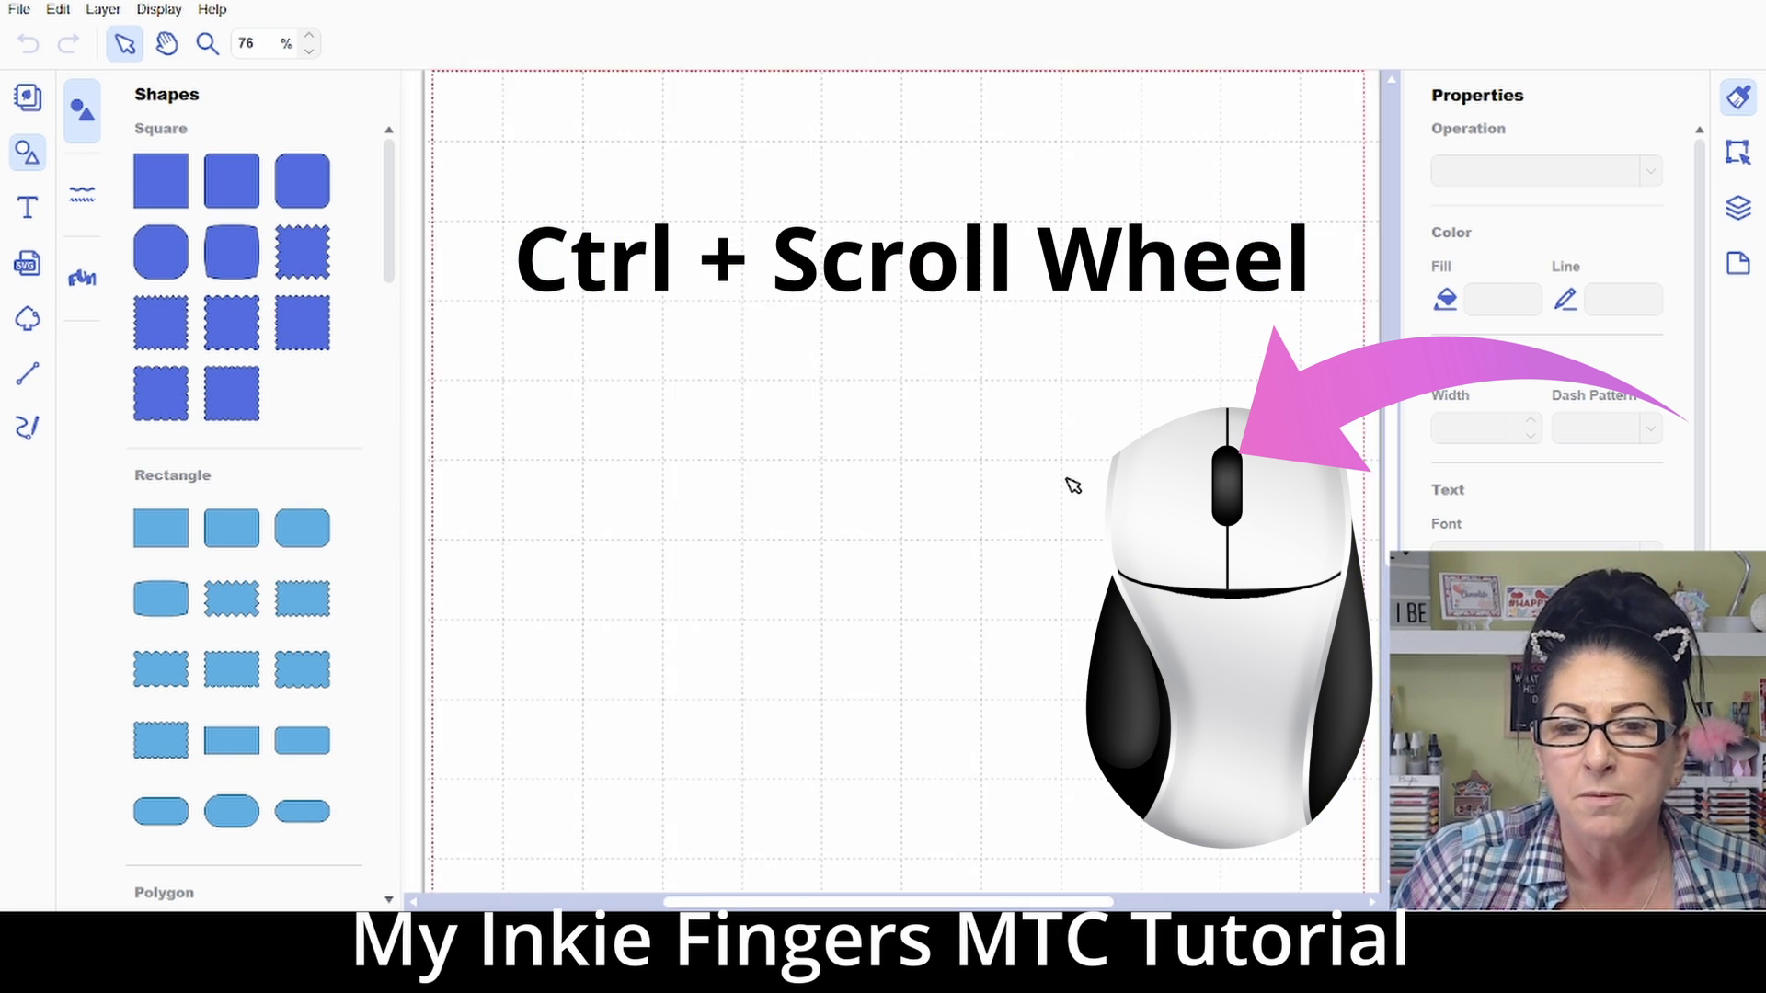
pyautogui.scroll(-2, 1072, 484)
pyautogui.scroll(-2, 1072, 484)
pyautogui.scroll(2, 1068, 484)
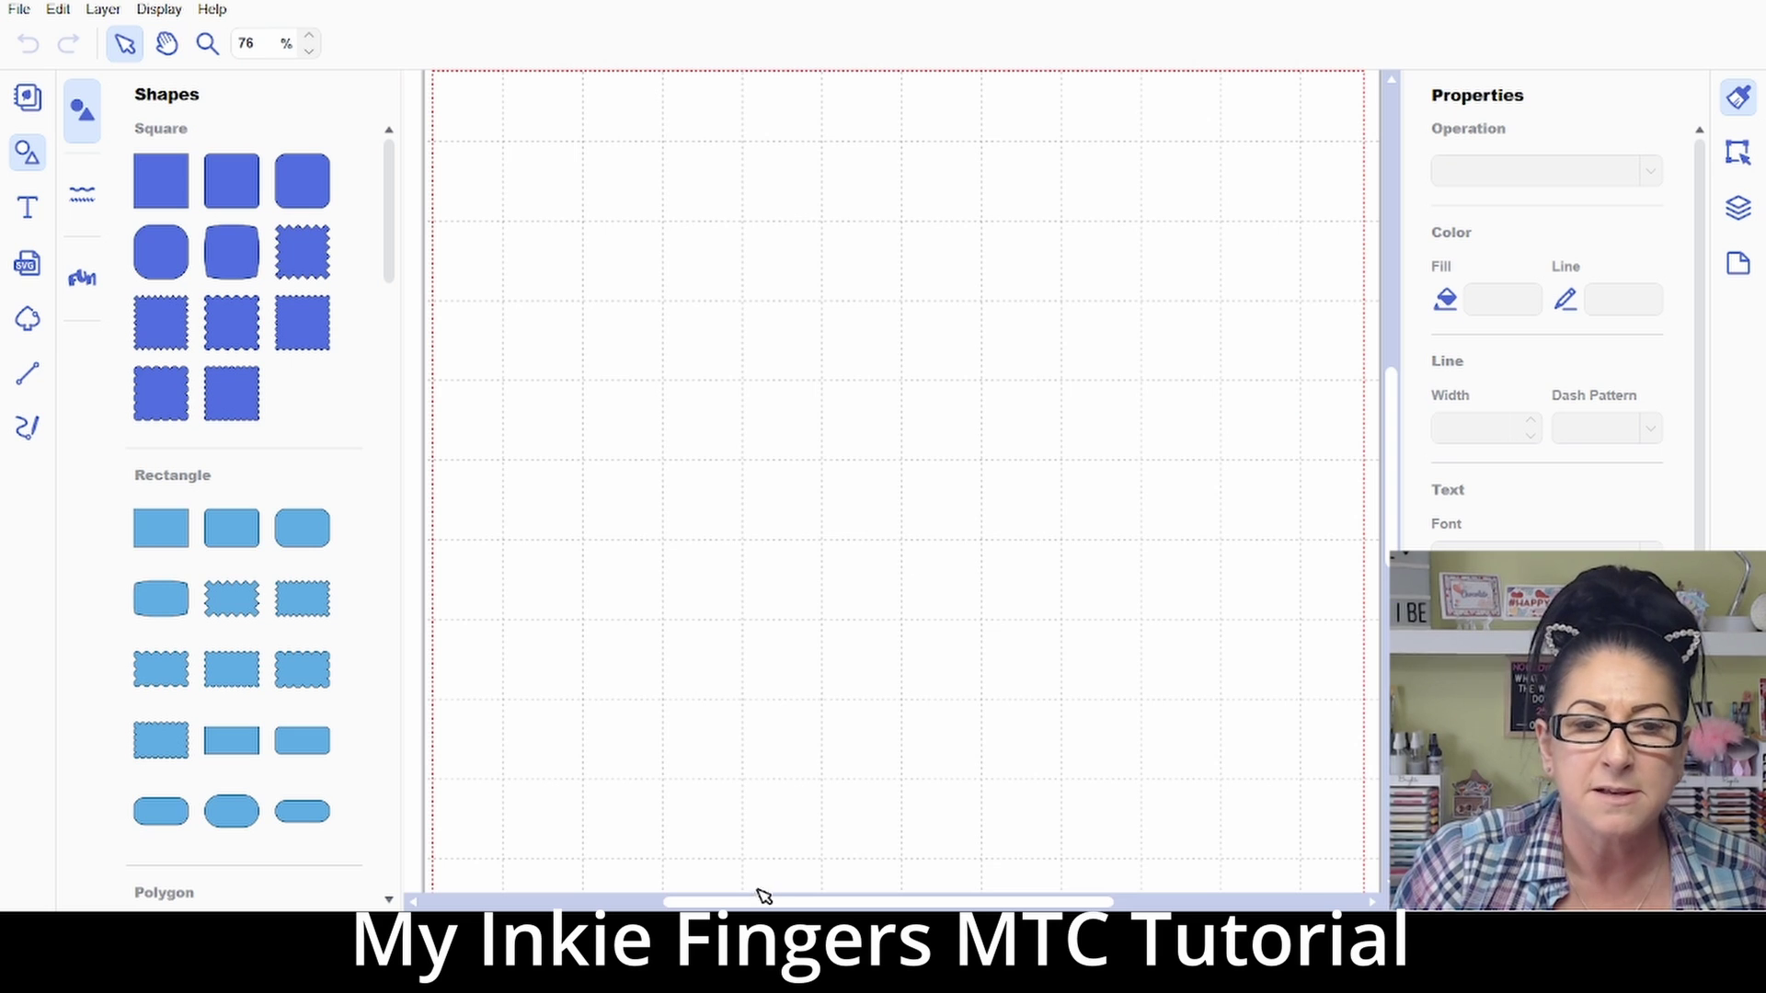
pyautogui.moveTo(766, 897)
pyautogui.mouseDown()
pyautogui.moveTo(710, 899)
pyautogui.moveTo(744, 899)
pyautogui.mouseUp()
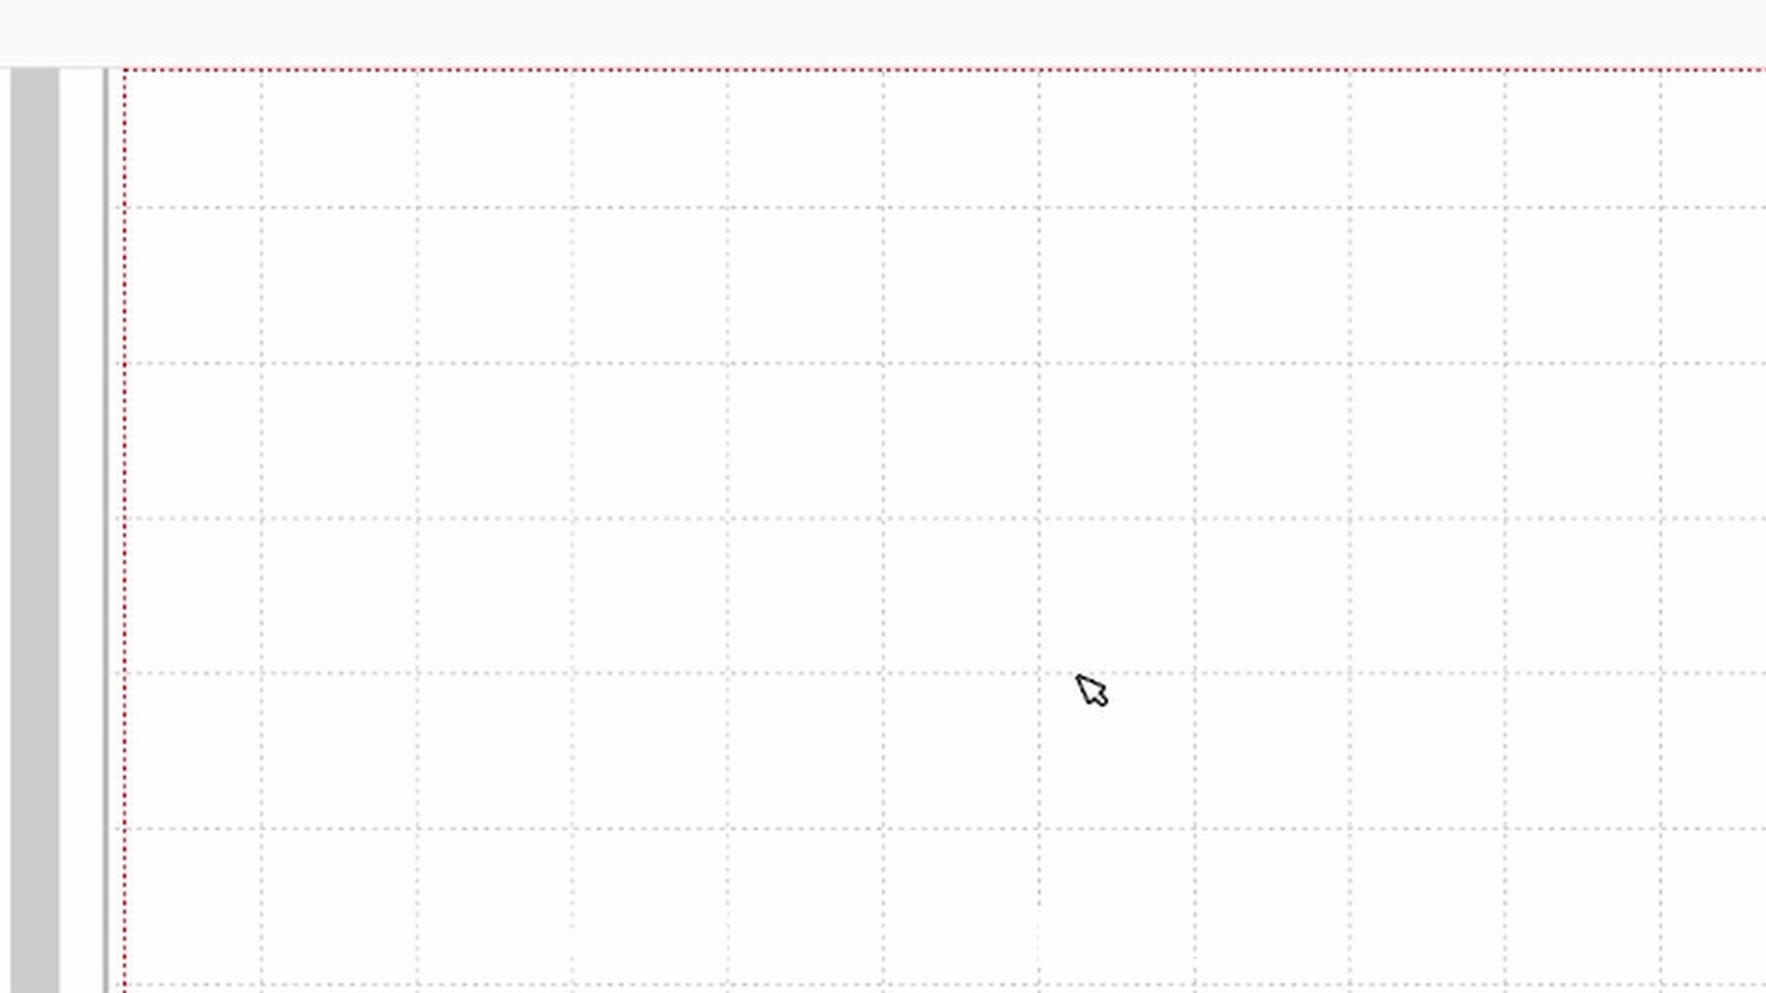
pyautogui.scroll(1, 1085, 679)
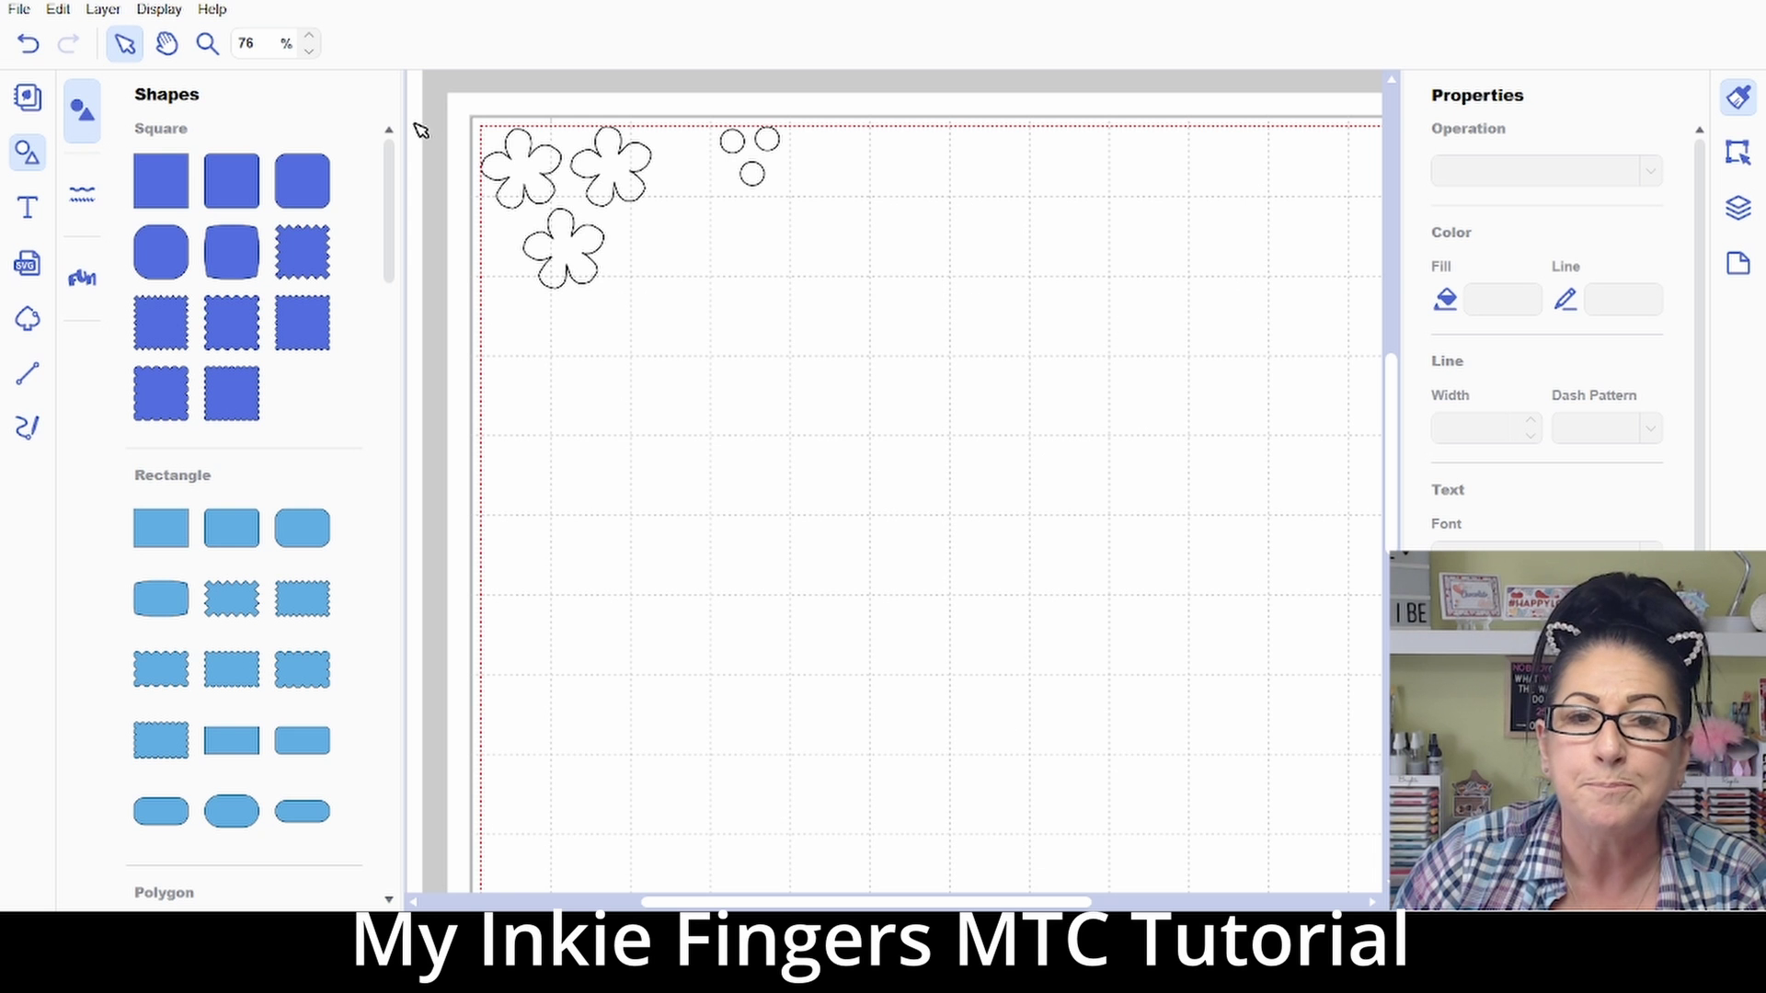
# Step: Nudge the lower flower slightly up and to the right, closer between the two upper flowers
pyautogui.click(569, 252)
pyautogui.moveTo(574, 255)
pyautogui.mouseDown()
pyautogui.moveTo(599, 309)
pyautogui.moveTo(638, 280)
pyautogui.moveTo(583, 246)
pyautogui.mouseUp()
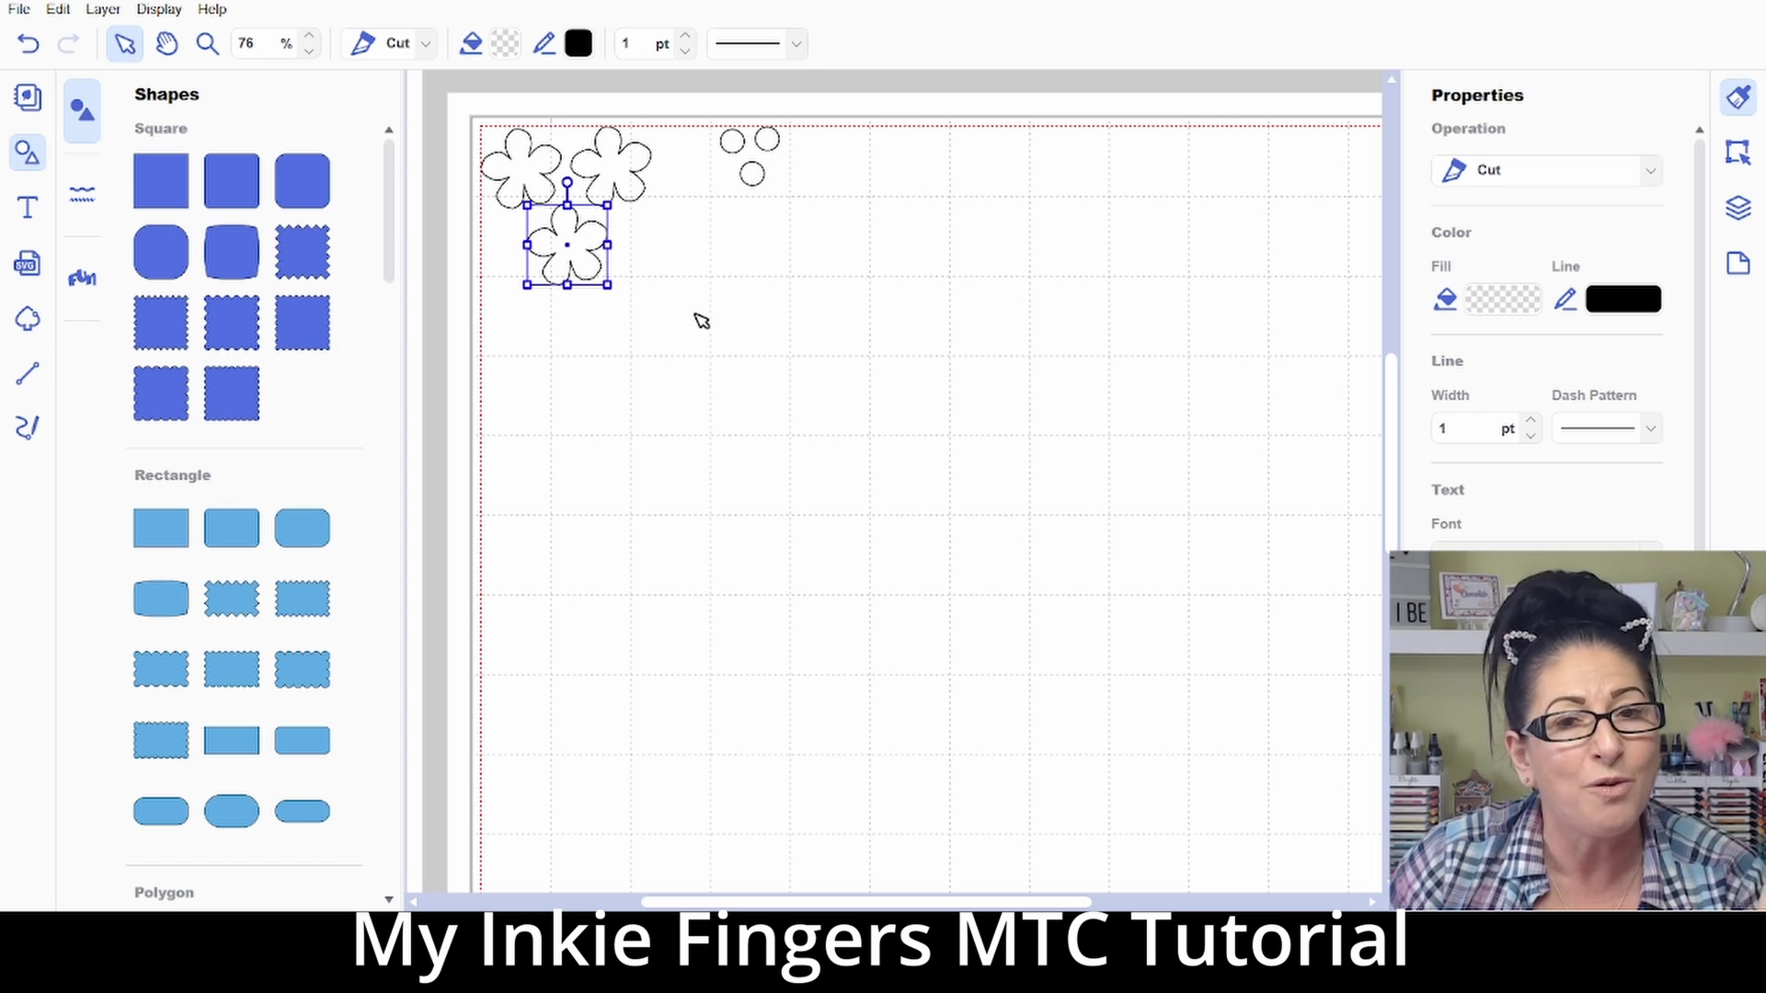
pyautogui.click(777, 334)
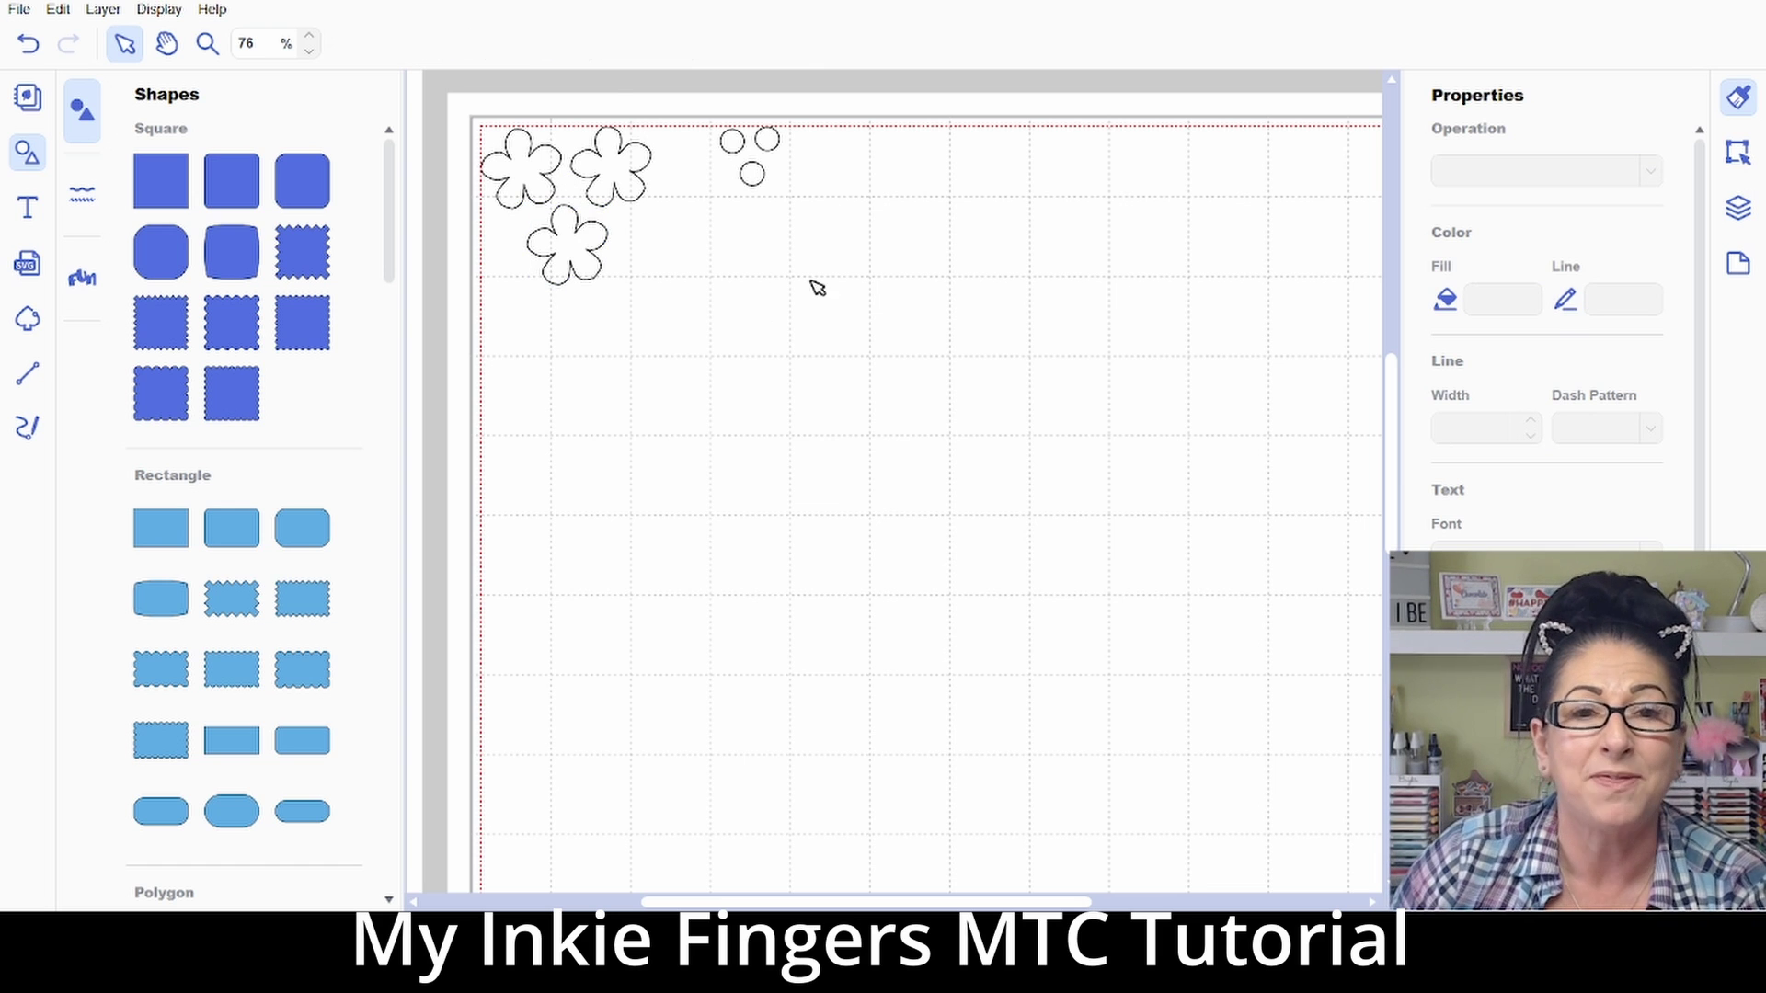
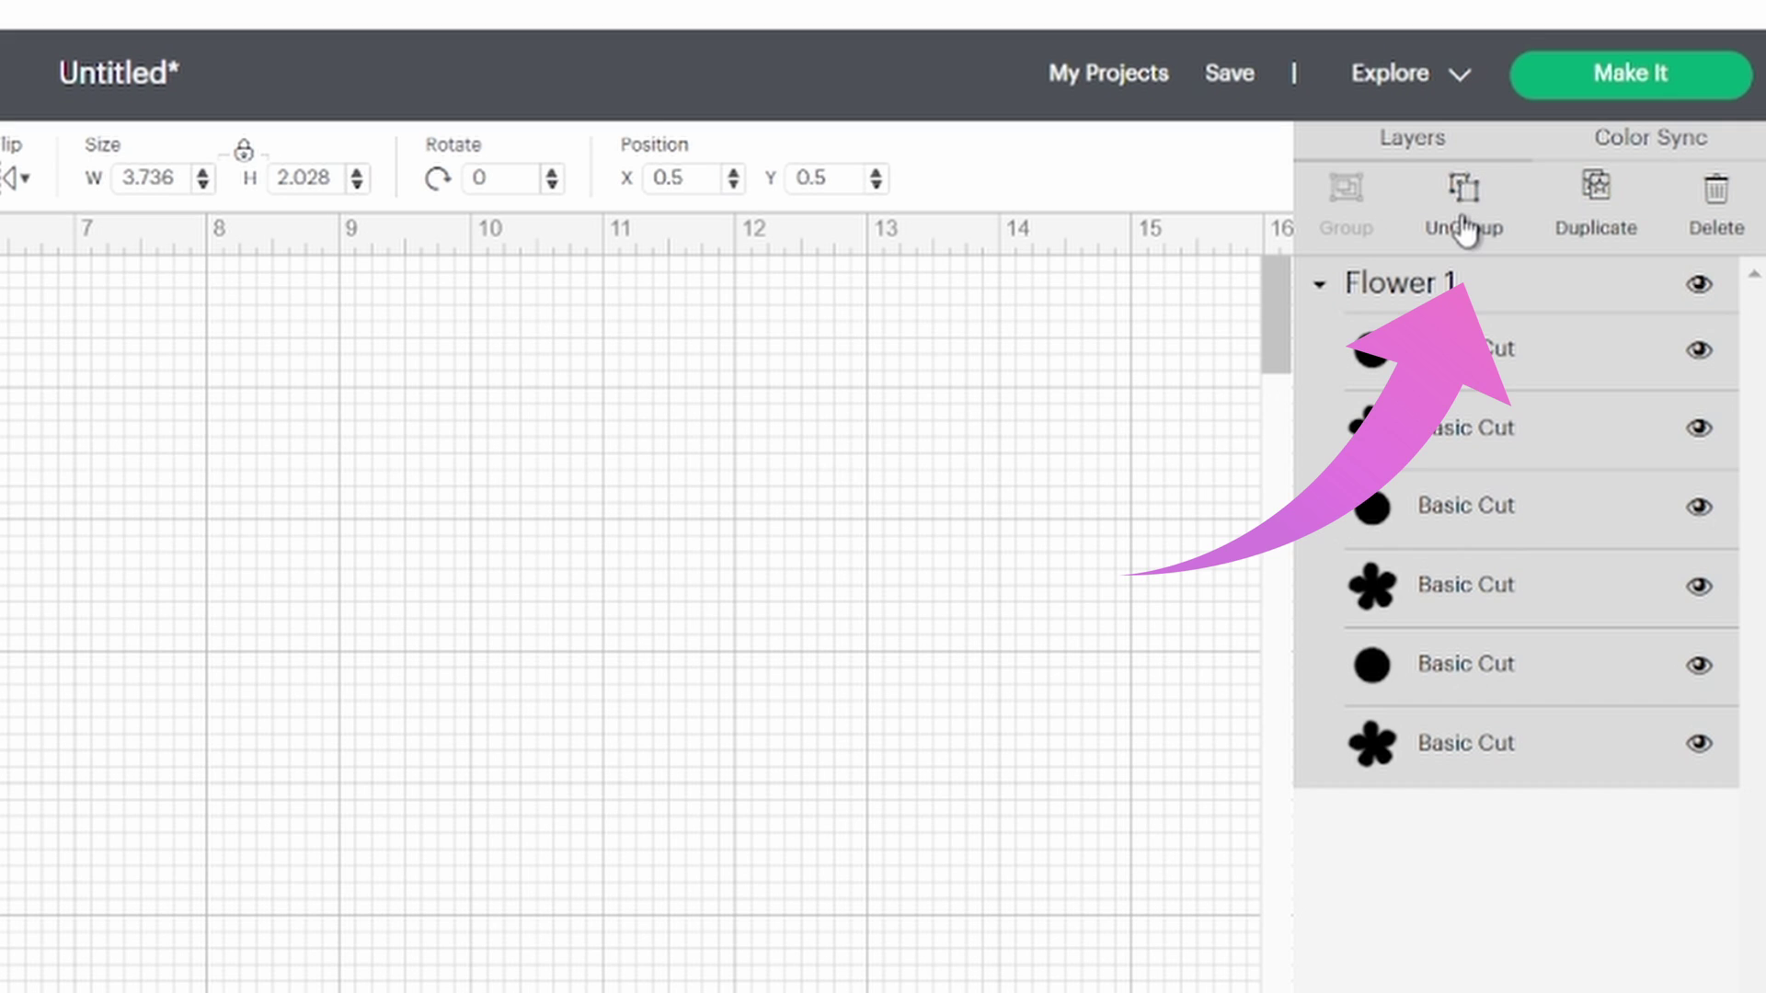
# Step: In Cricut Design Space, ungroup the imported Flower design and recolour the three flowers light pink from the material colours
pyautogui.click(1465, 230)
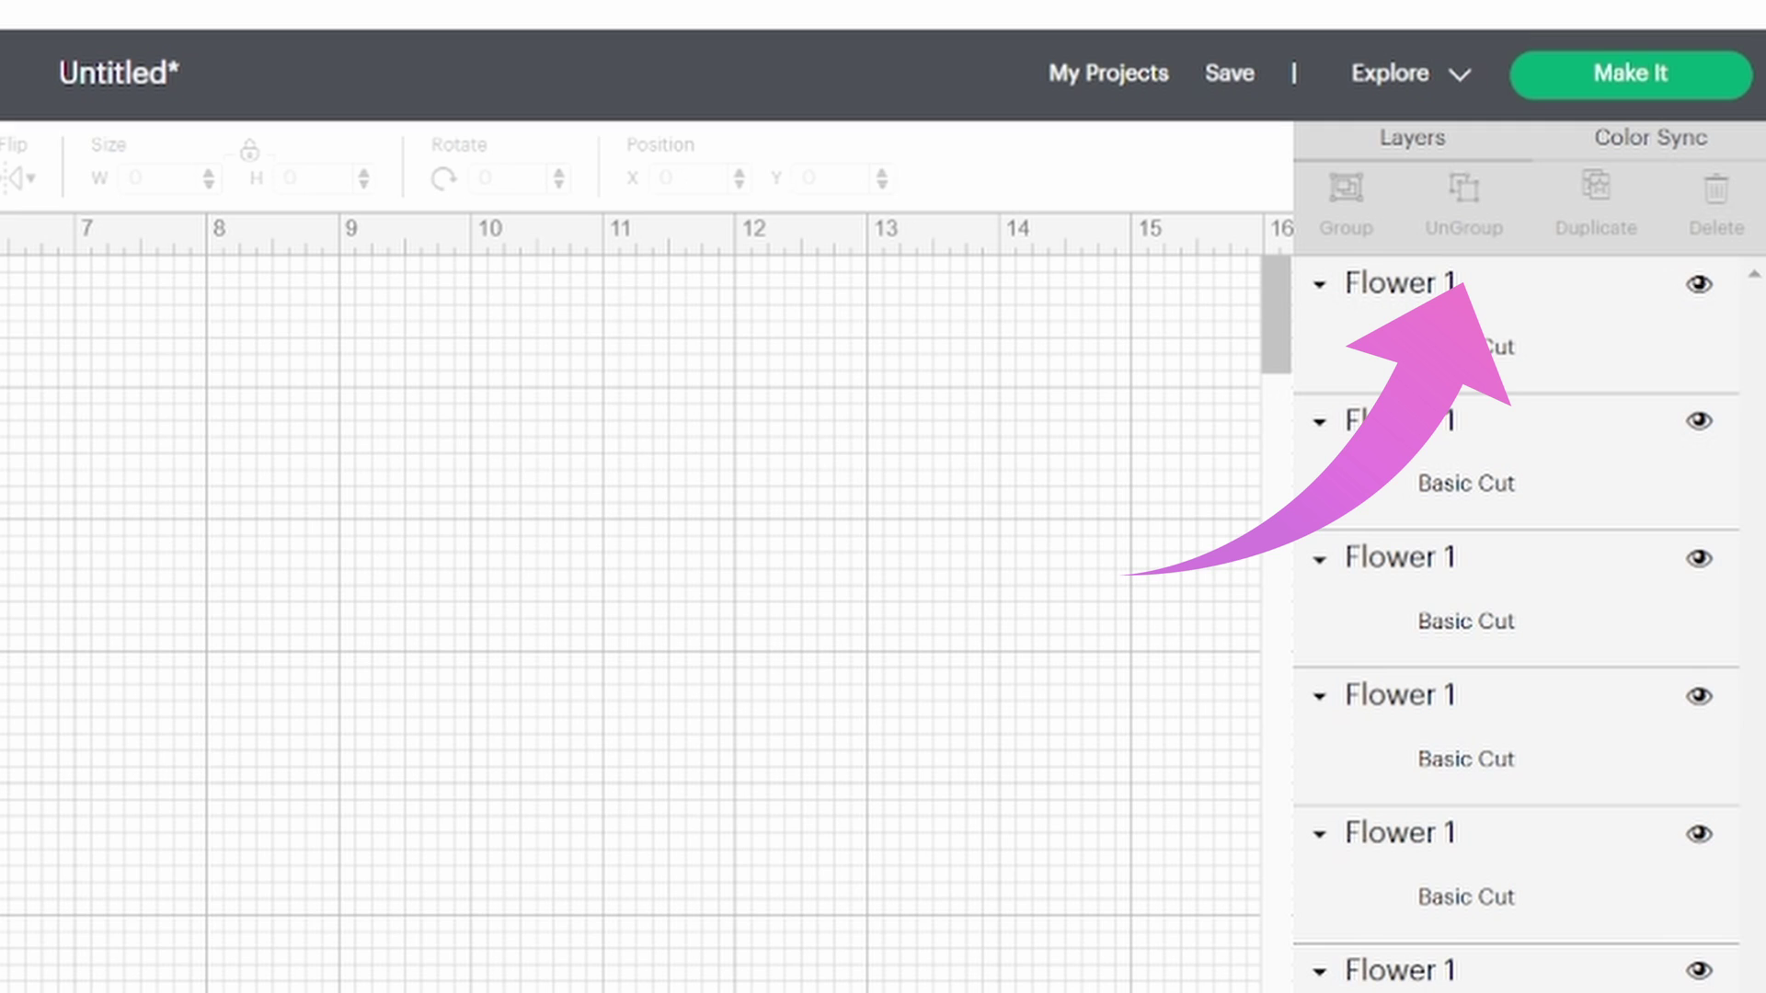
pyautogui.moveTo(293, 424); pyautogui.dragTo(152, 181)
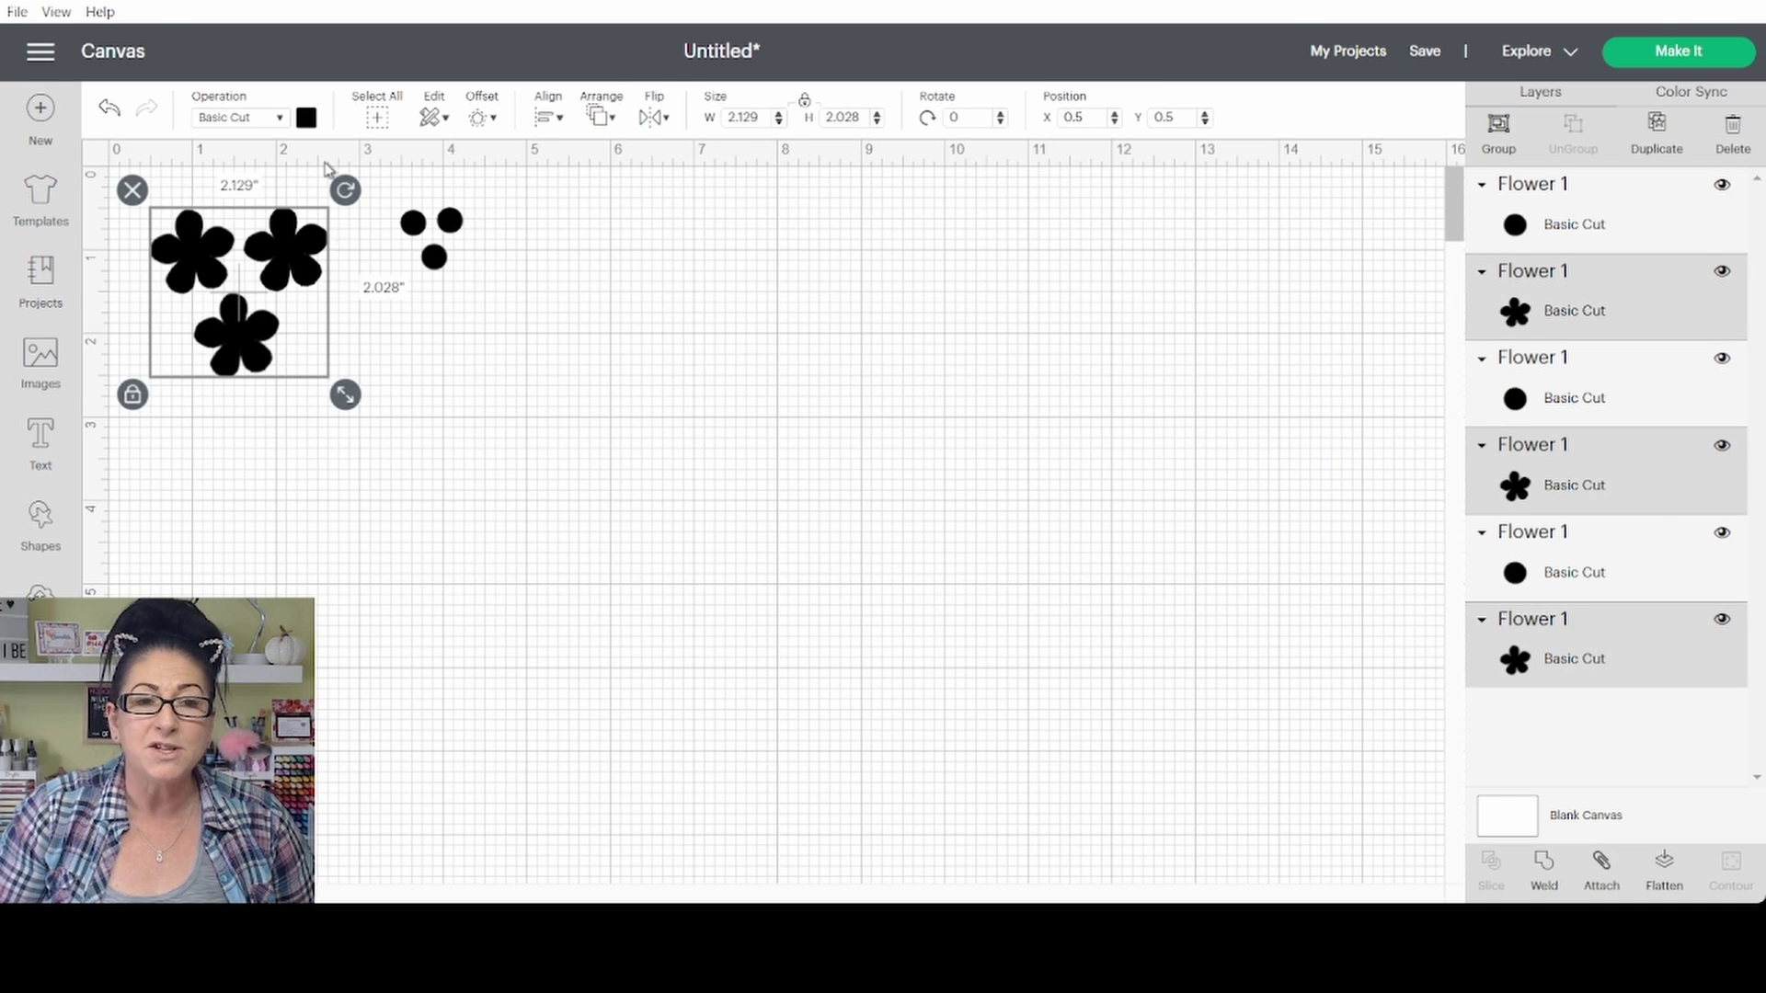
pyautogui.click(307, 120)
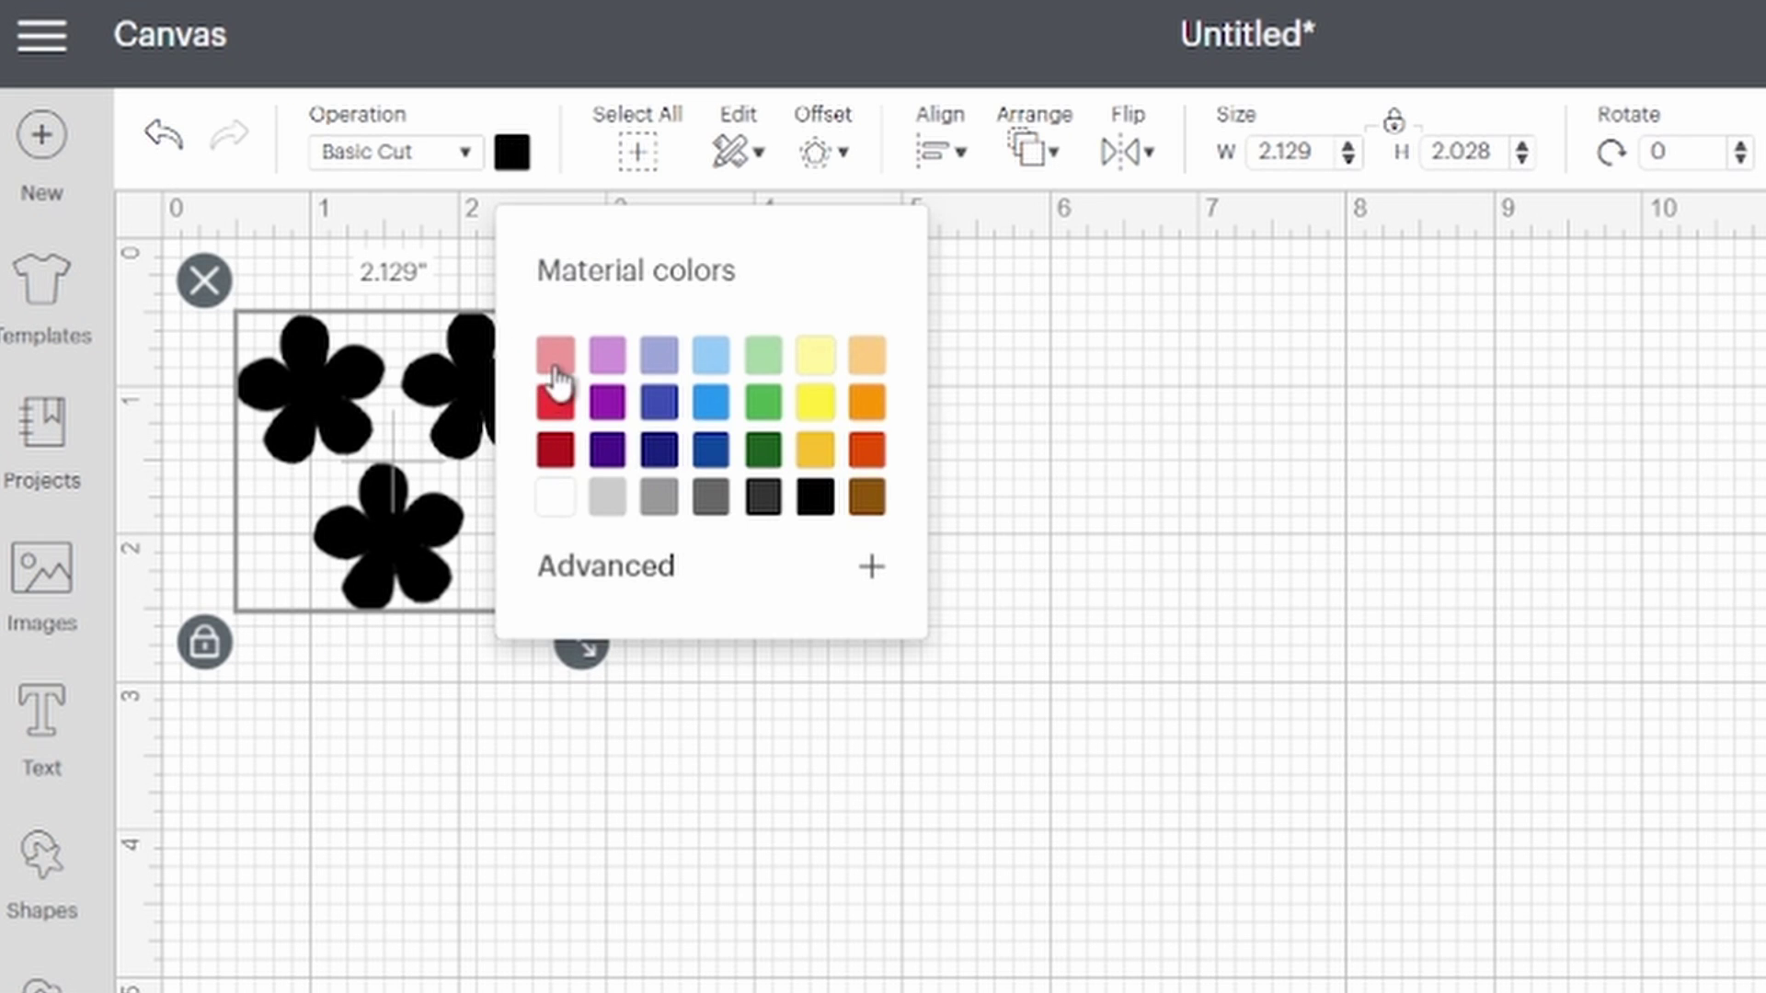
pyautogui.click(556, 358)
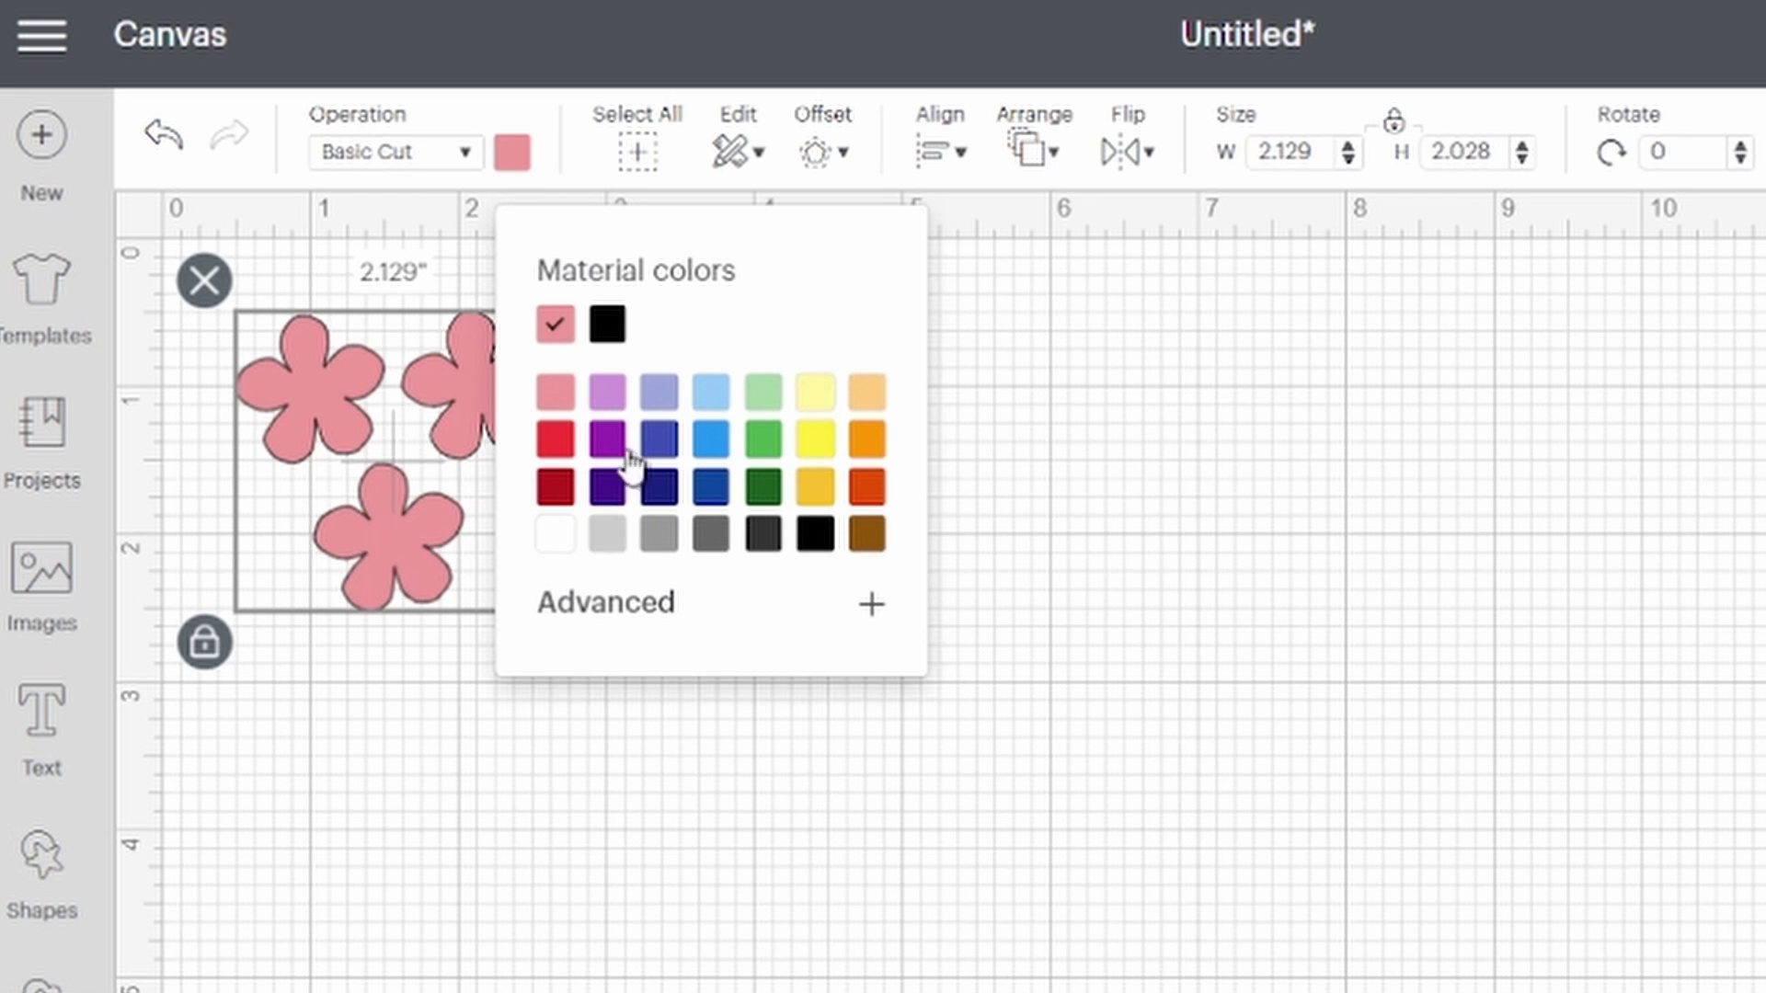
# Step: Recolour the three small circles golden yellow from the material colours
pyautogui.click(717, 892)
pyautogui.moveTo(837, 459); pyautogui.dragTo(638, 318)
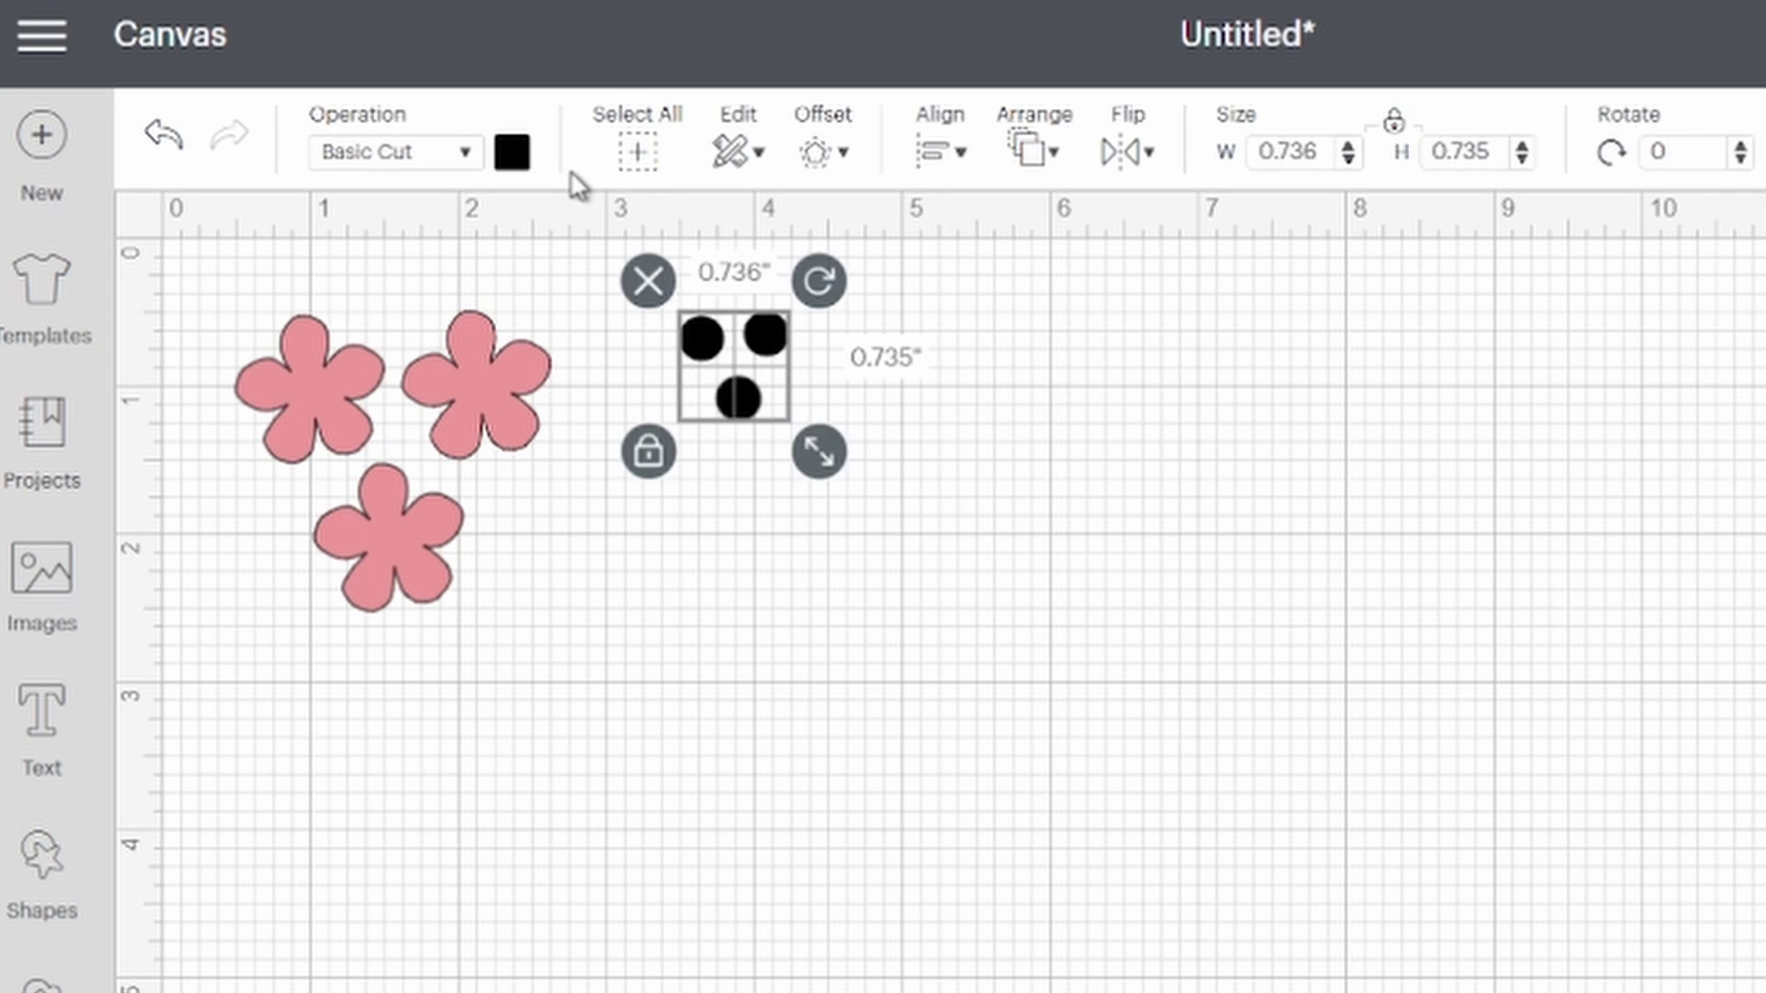
pyautogui.click(512, 152)
pyautogui.click(814, 398)
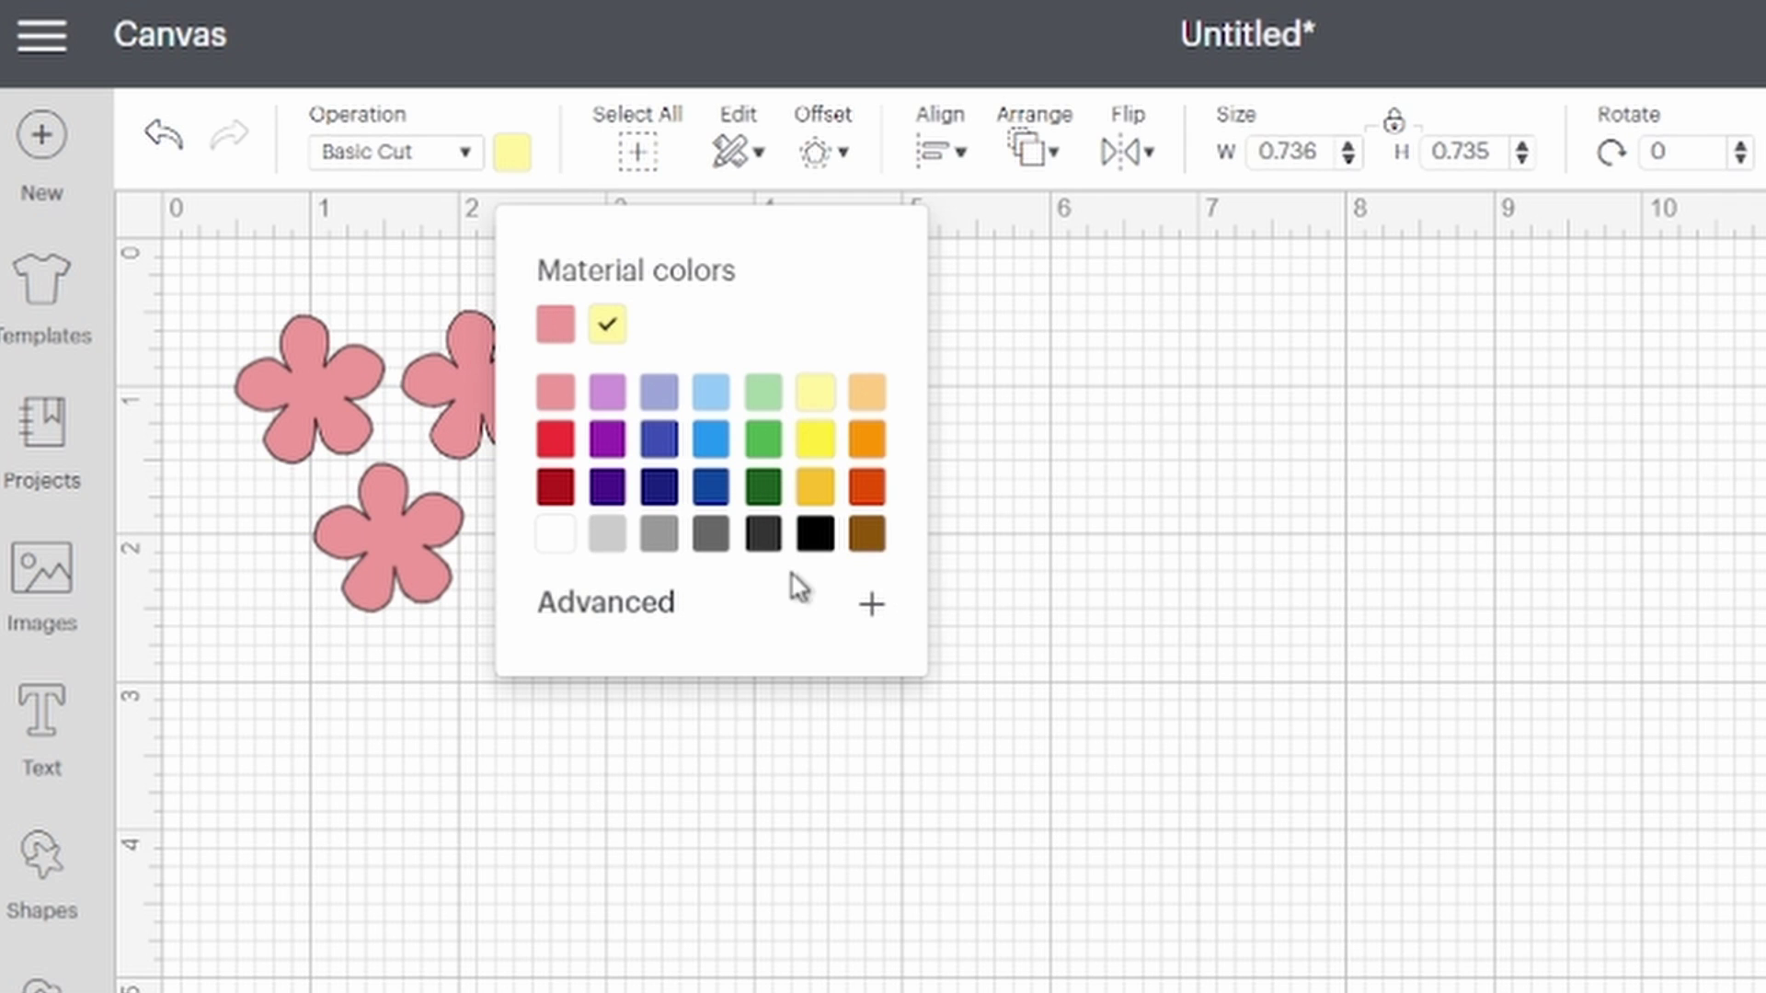
pyautogui.click(815, 488)
pyautogui.click(1147, 566)
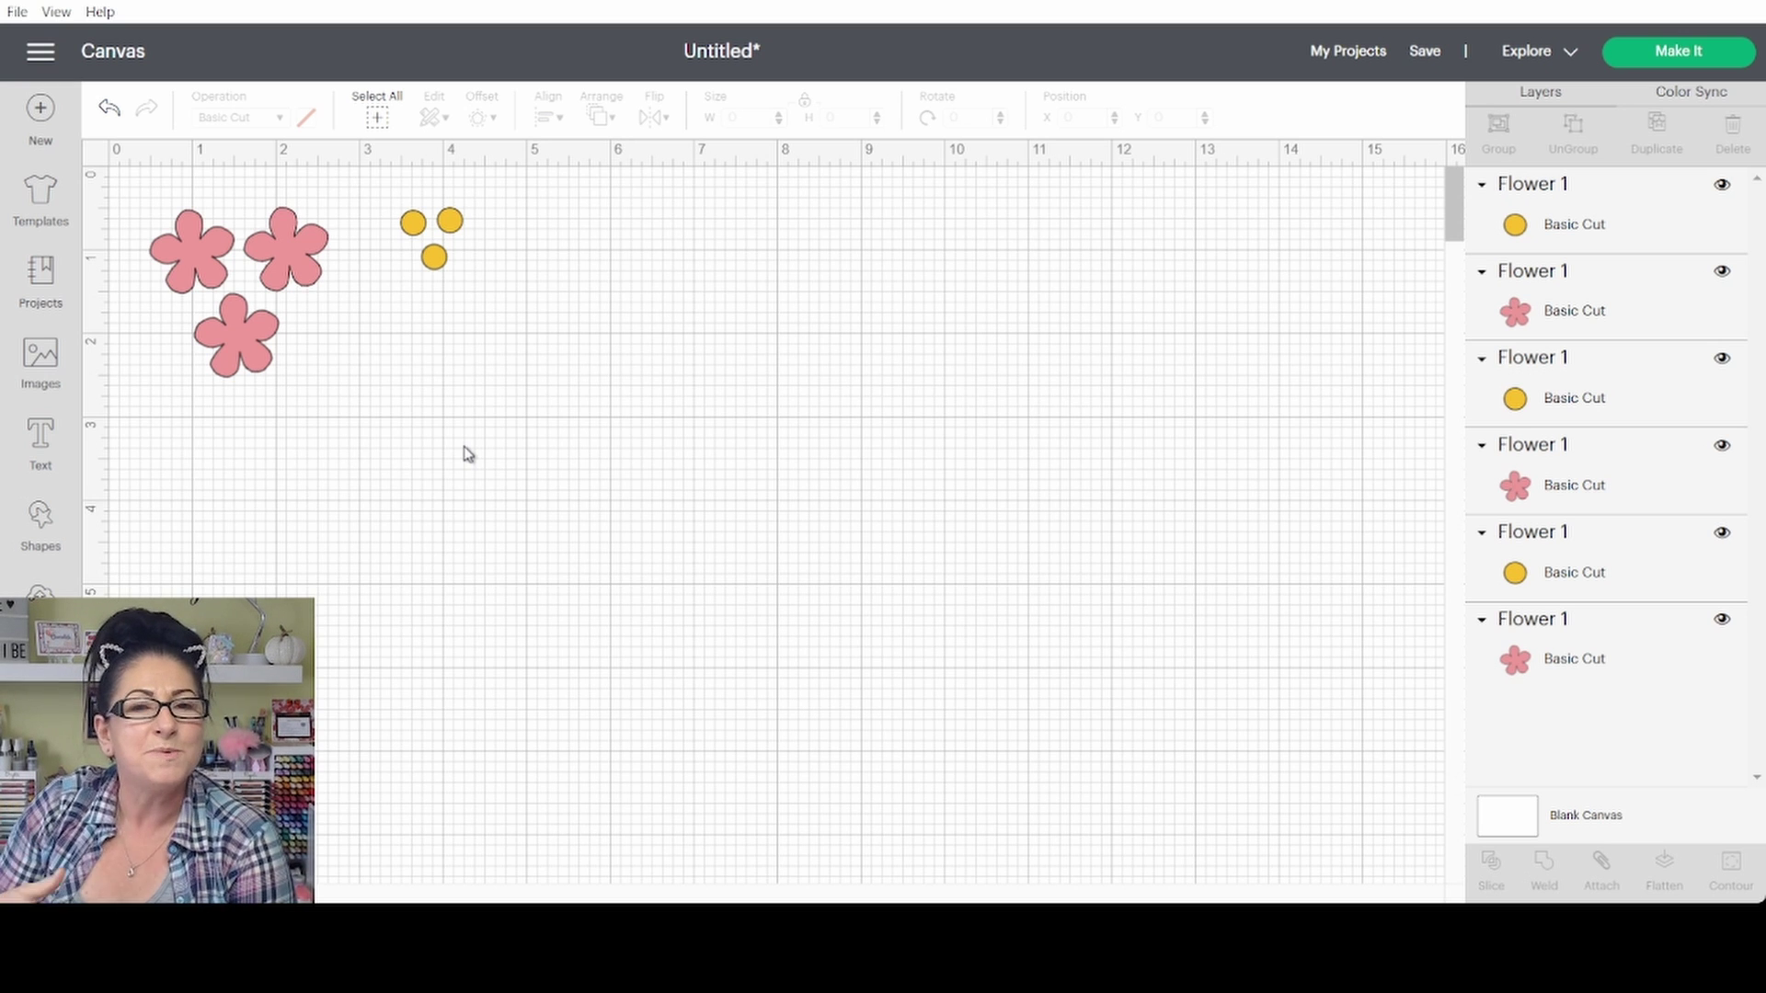
# Step: Group the three pink flowers together and the three yellow circles together as two separate groups
pyautogui.moveTo(368, 445); pyautogui.dragTo(126, 190)
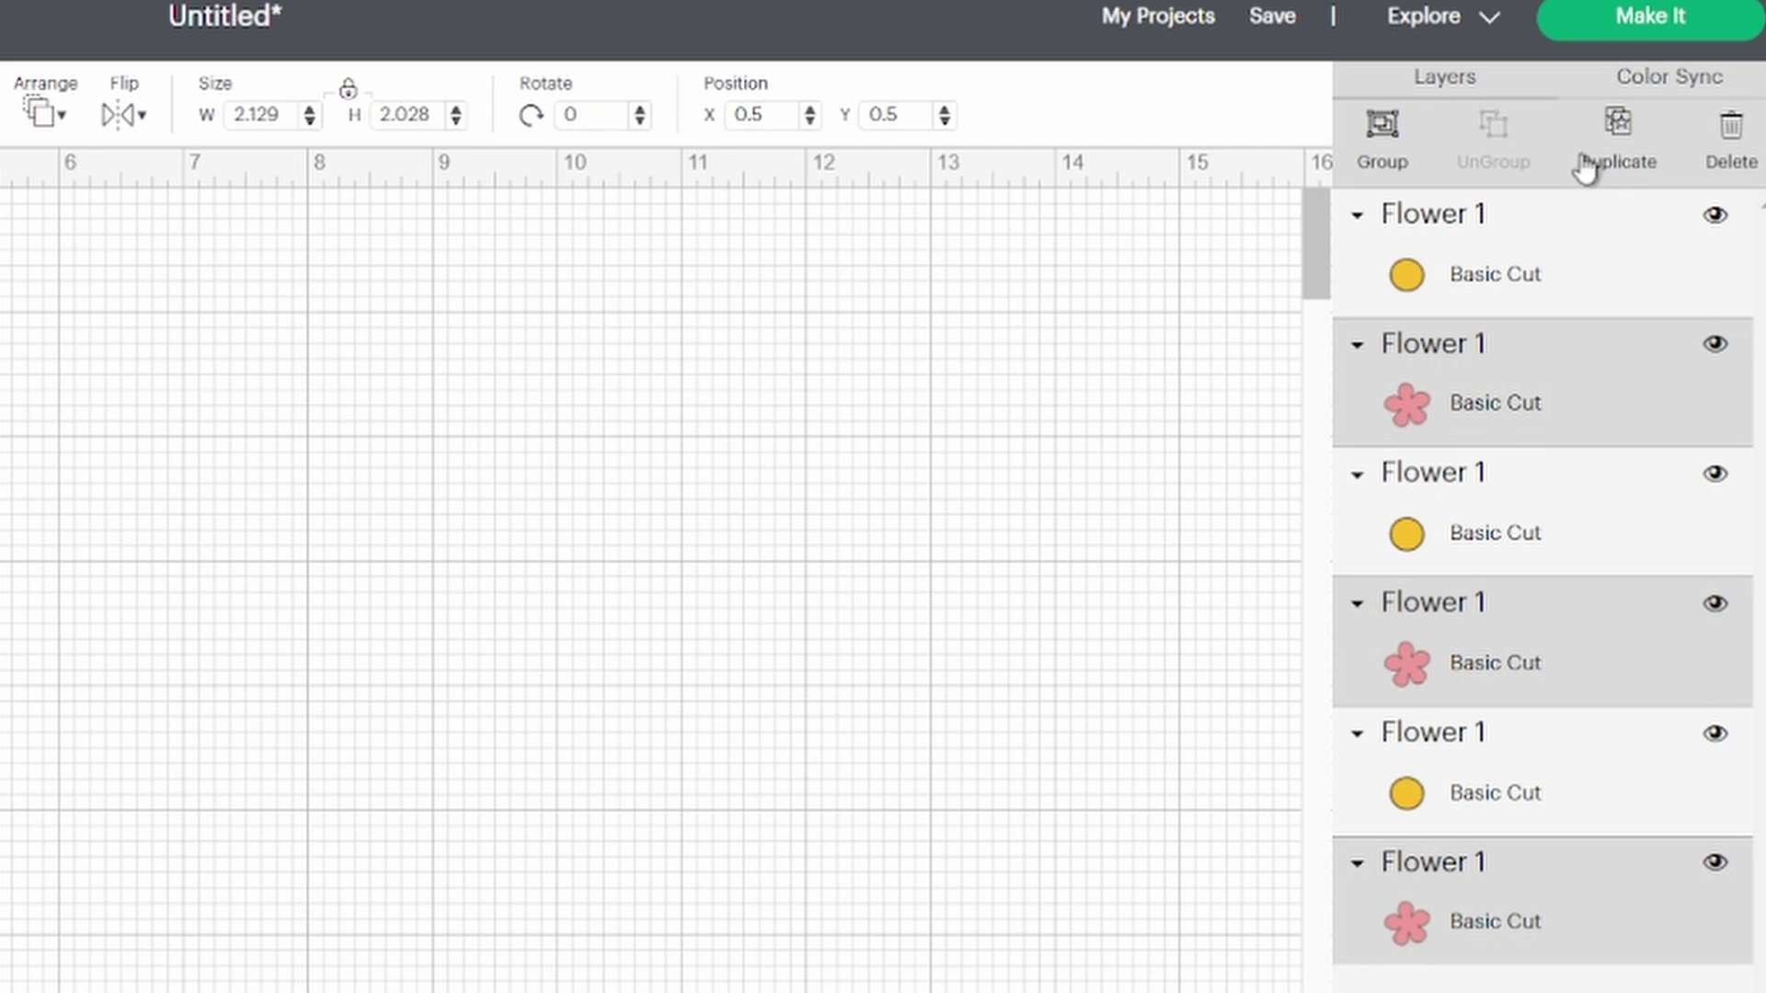
pyautogui.click(1380, 152)
pyautogui.moveTo(71, 559); pyautogui.dragTo(643, 64)
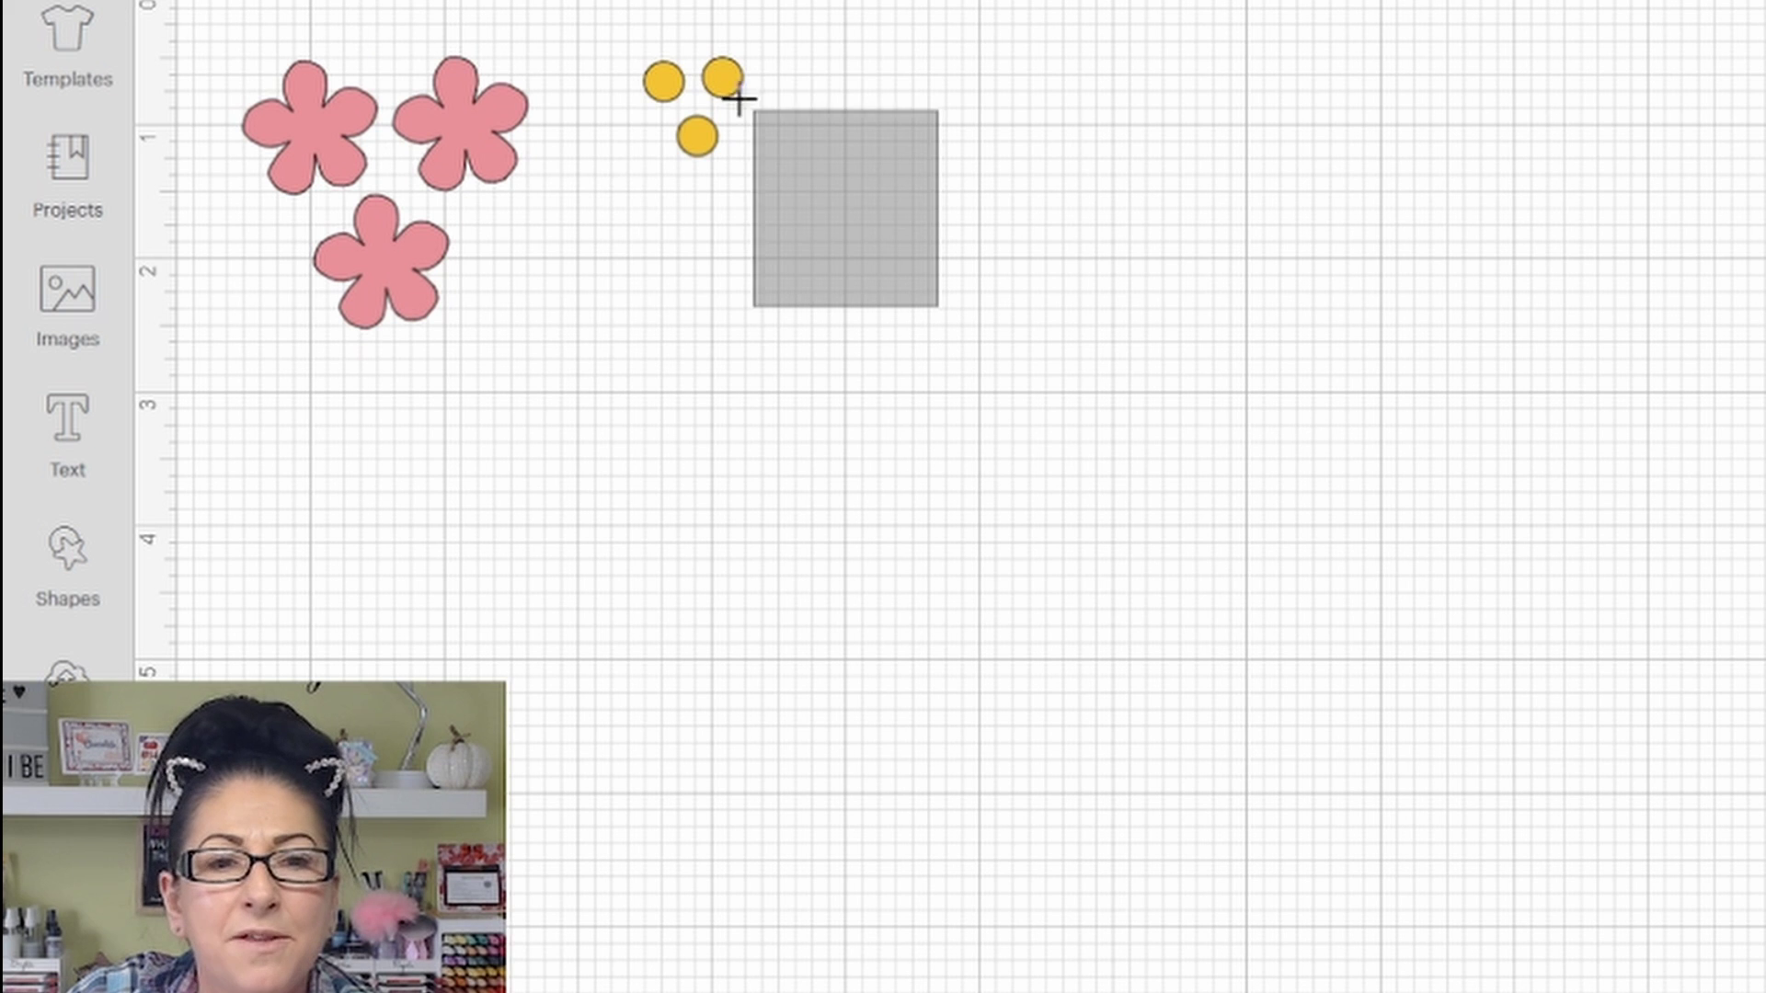
pyautogui.click(1376, 129)
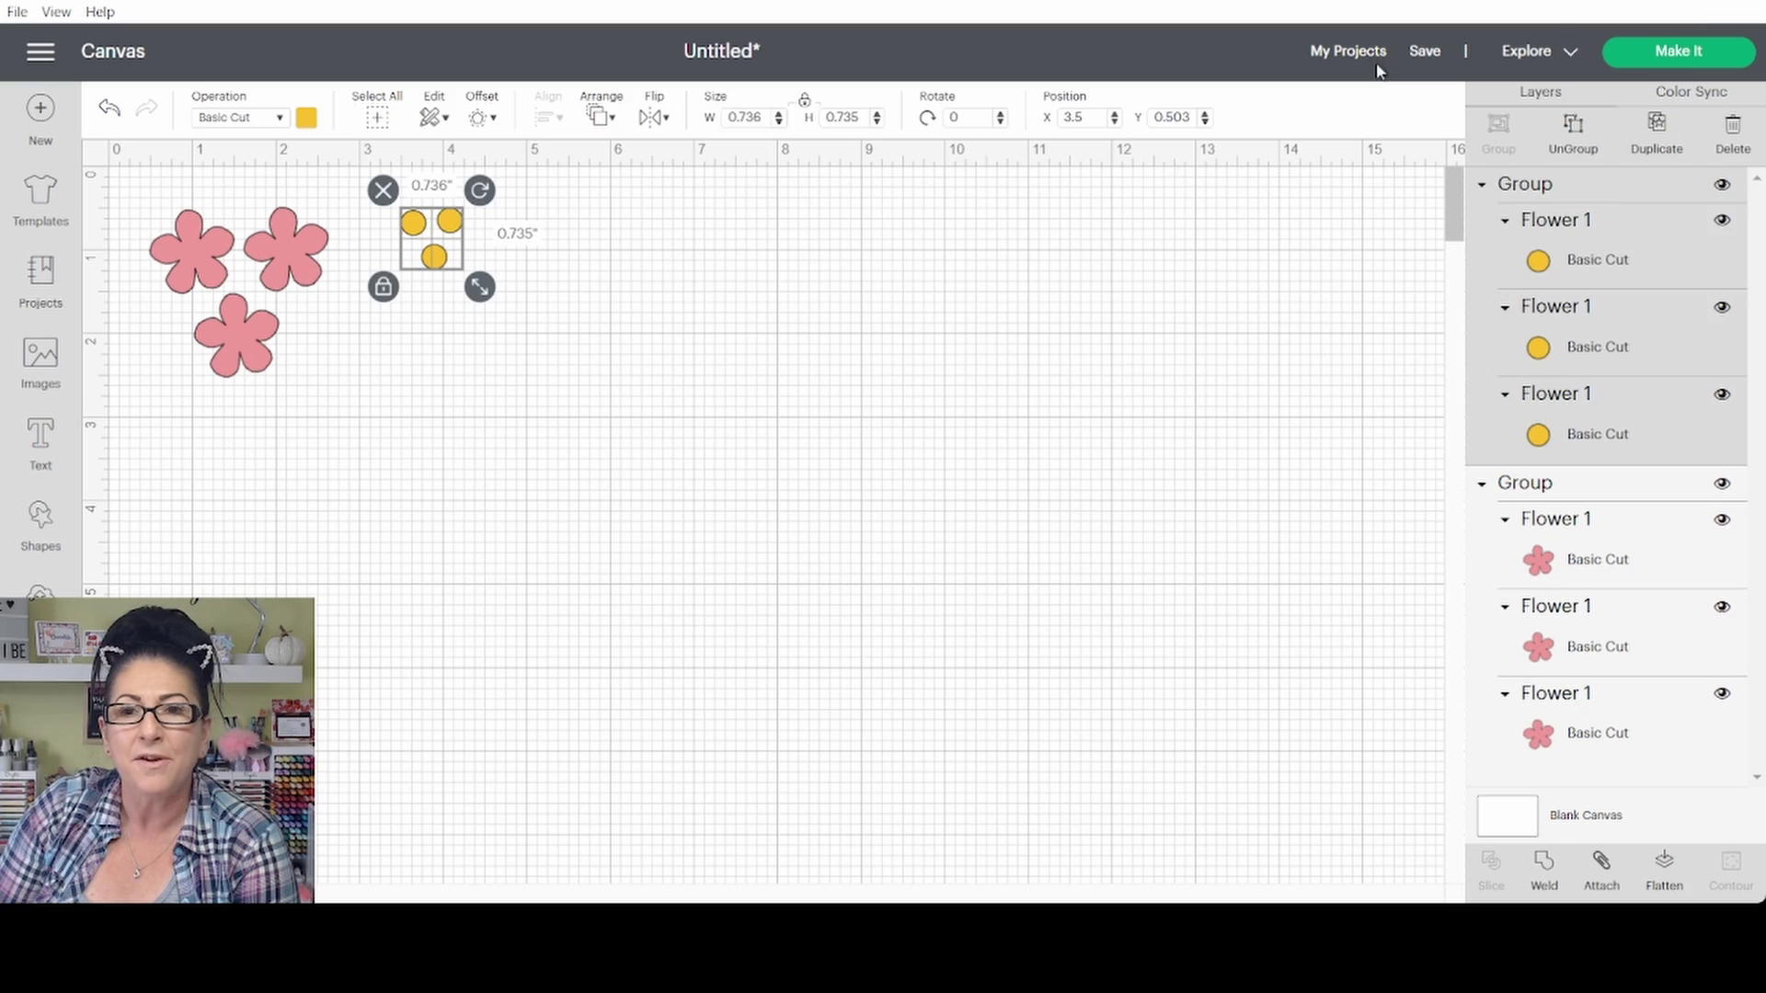
pyautogui.click(419, 513)
# Step: Send the project to mat preparation and place the third flower beneath the first one on the pink mat
pyautogui.click(1695, 53)
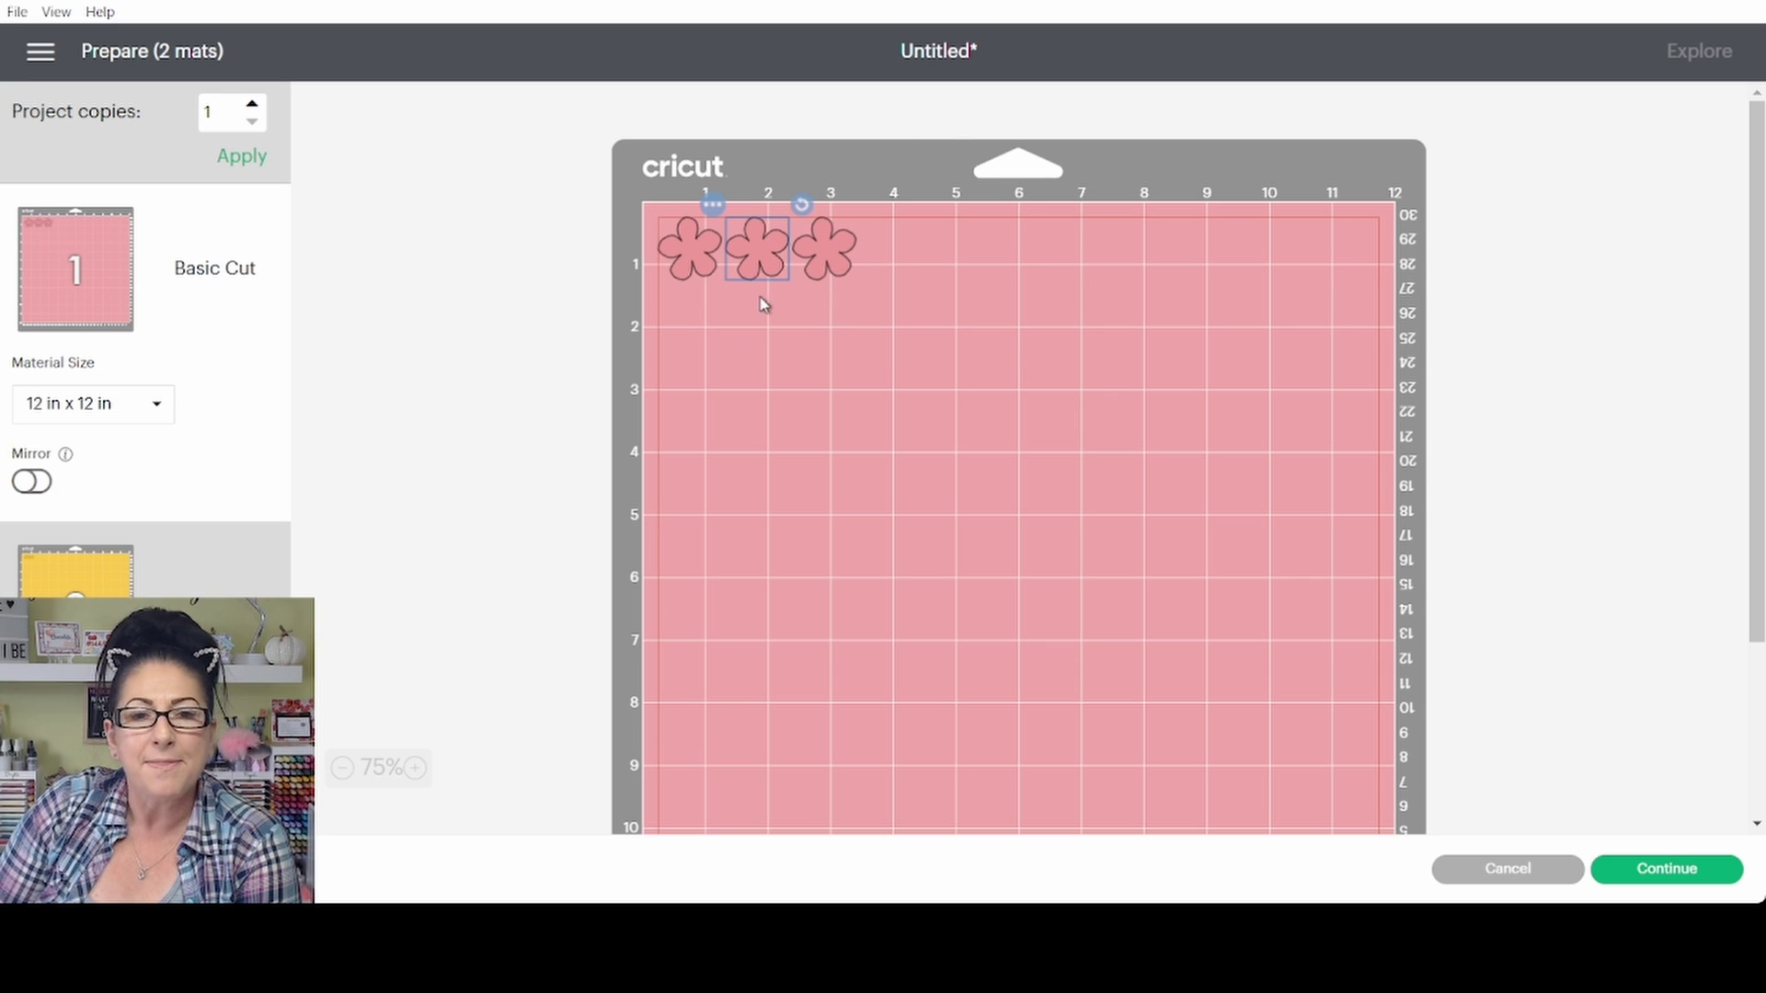
pyautogui.moveTo(831, 264); pyautogui.dragTo(714, 336)
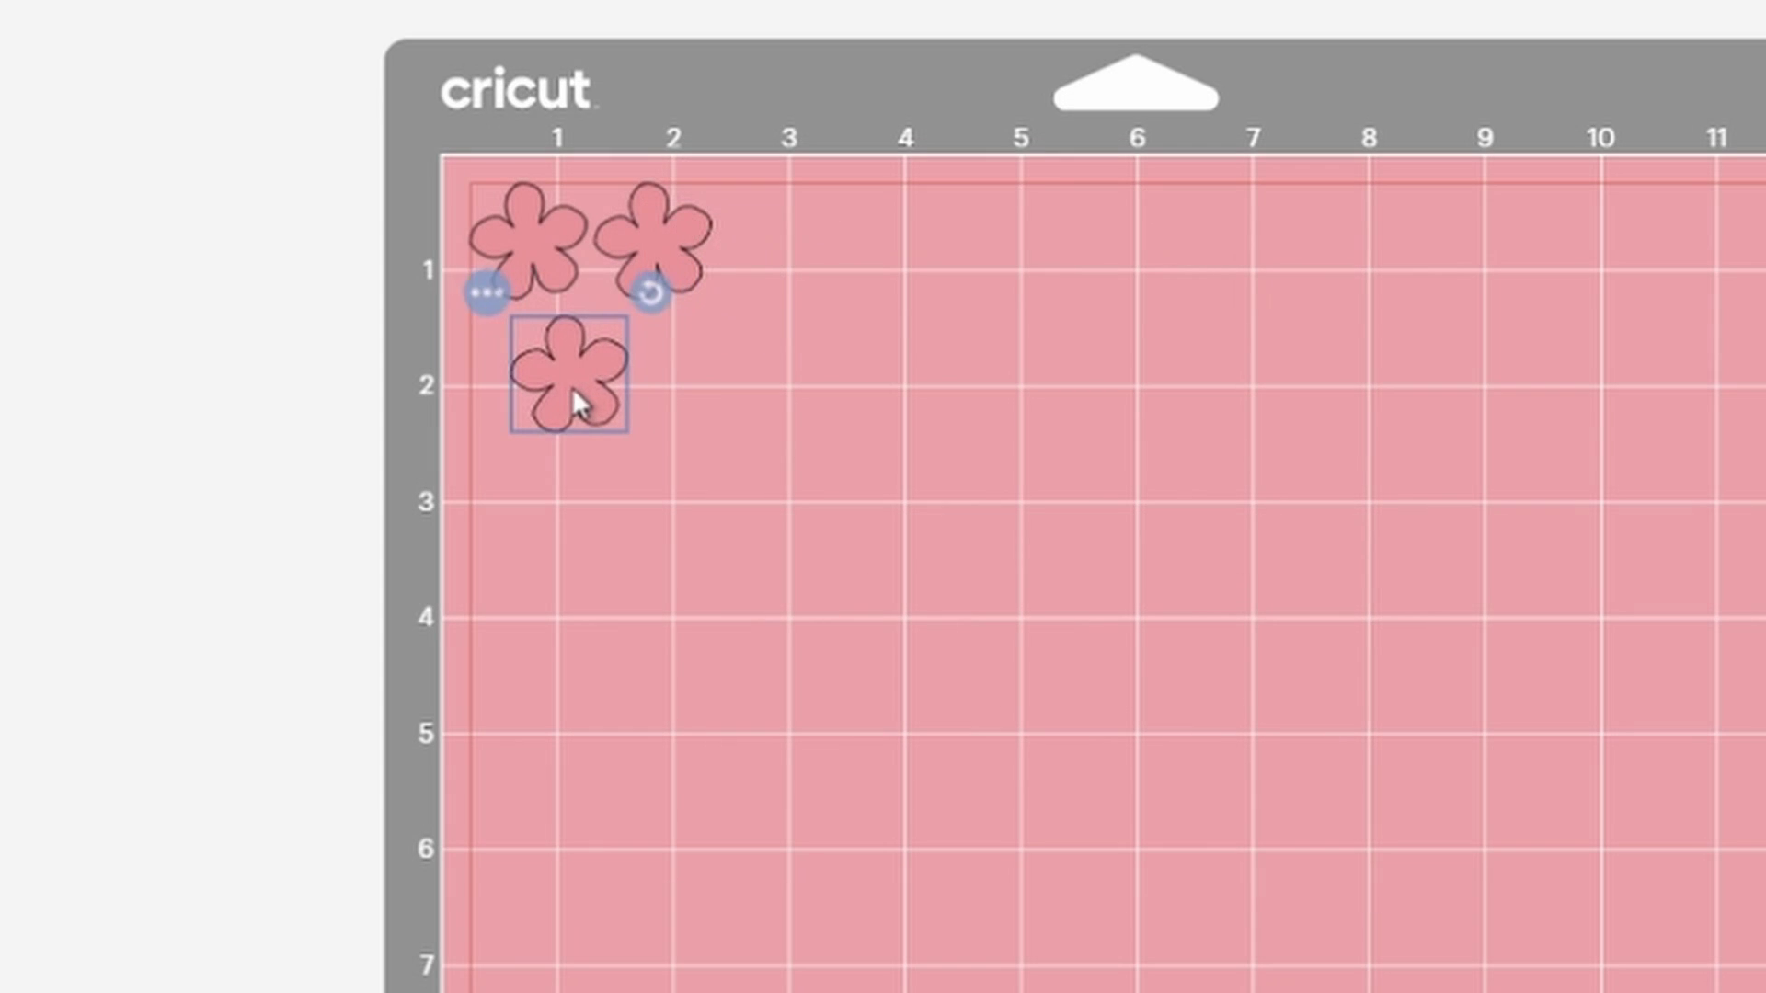
pyautogui.moveTo(572, 389); pyautogui.dragTo(541, 380)
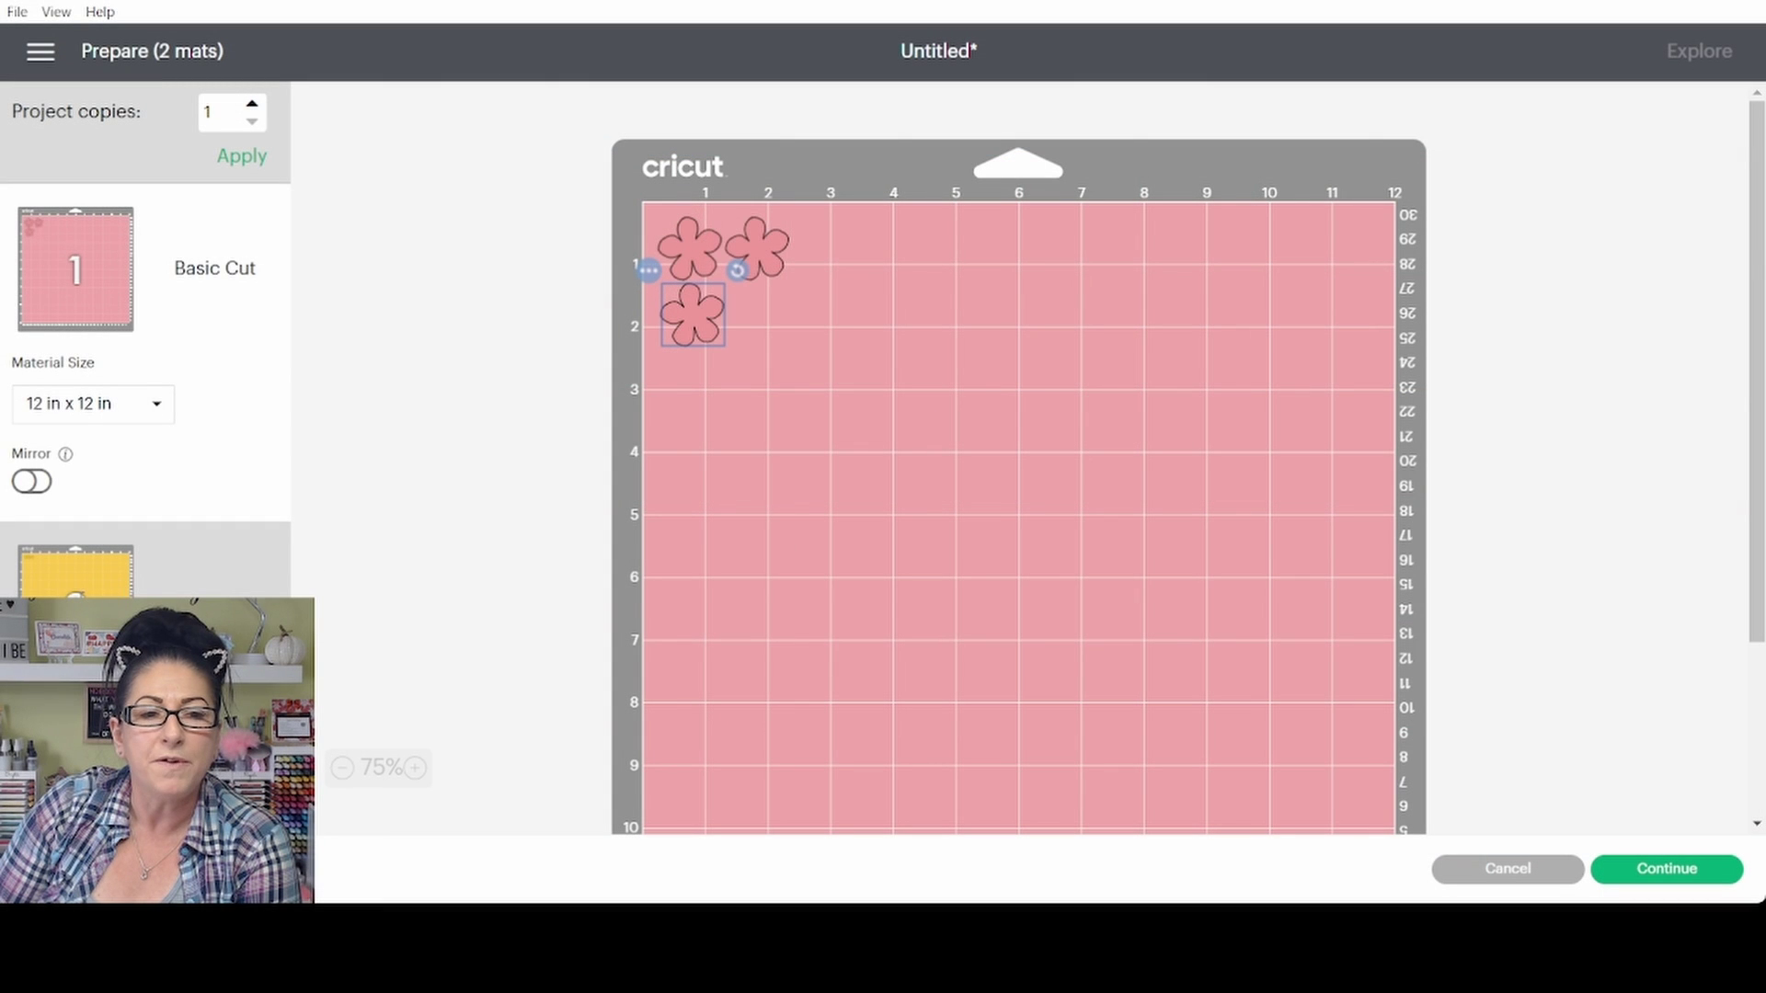
# Step: Cluster the three circles near the top of the yellow mat between about 3 and 4 inches, two above and one below
pyautogui.click(75, 566)
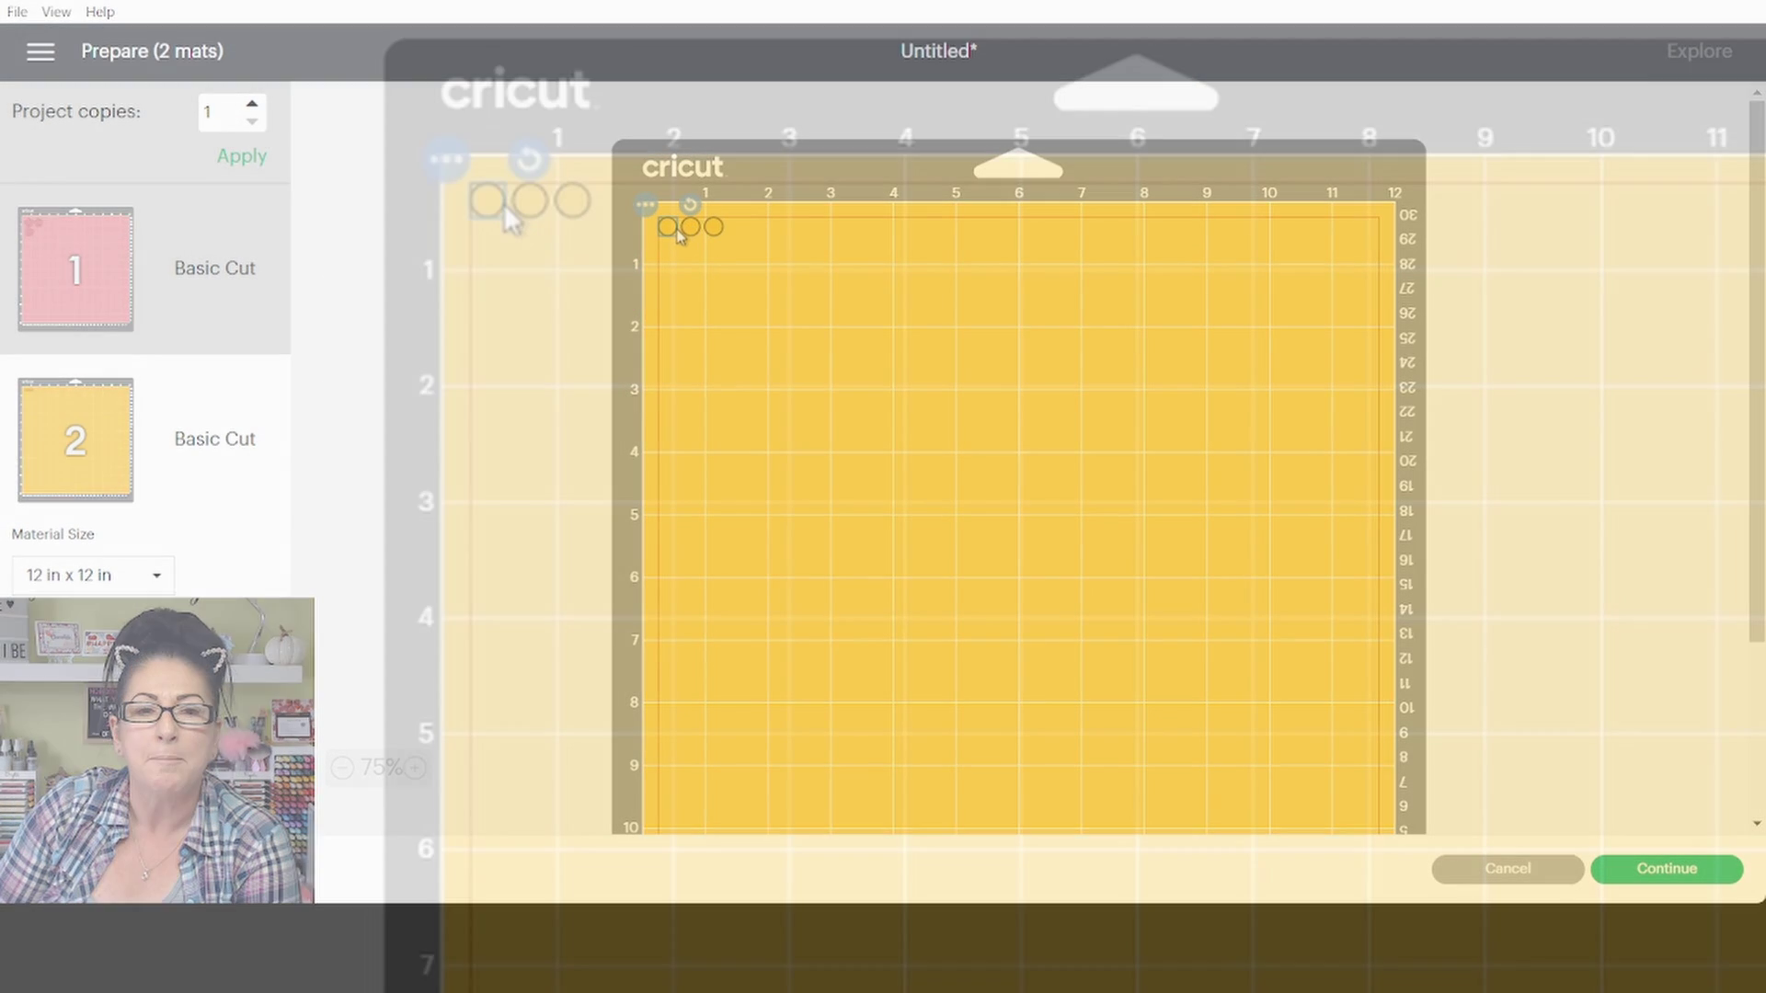
pyautogui.moveTo(693, 230); pyautogui.dragTo(839, 213)
pyautogui.moveTo(534, 212); pyautogui.dragTo(882, 210)
pyautogui.moveTo(576, 207); pyautogui.dragTo(863, 247)
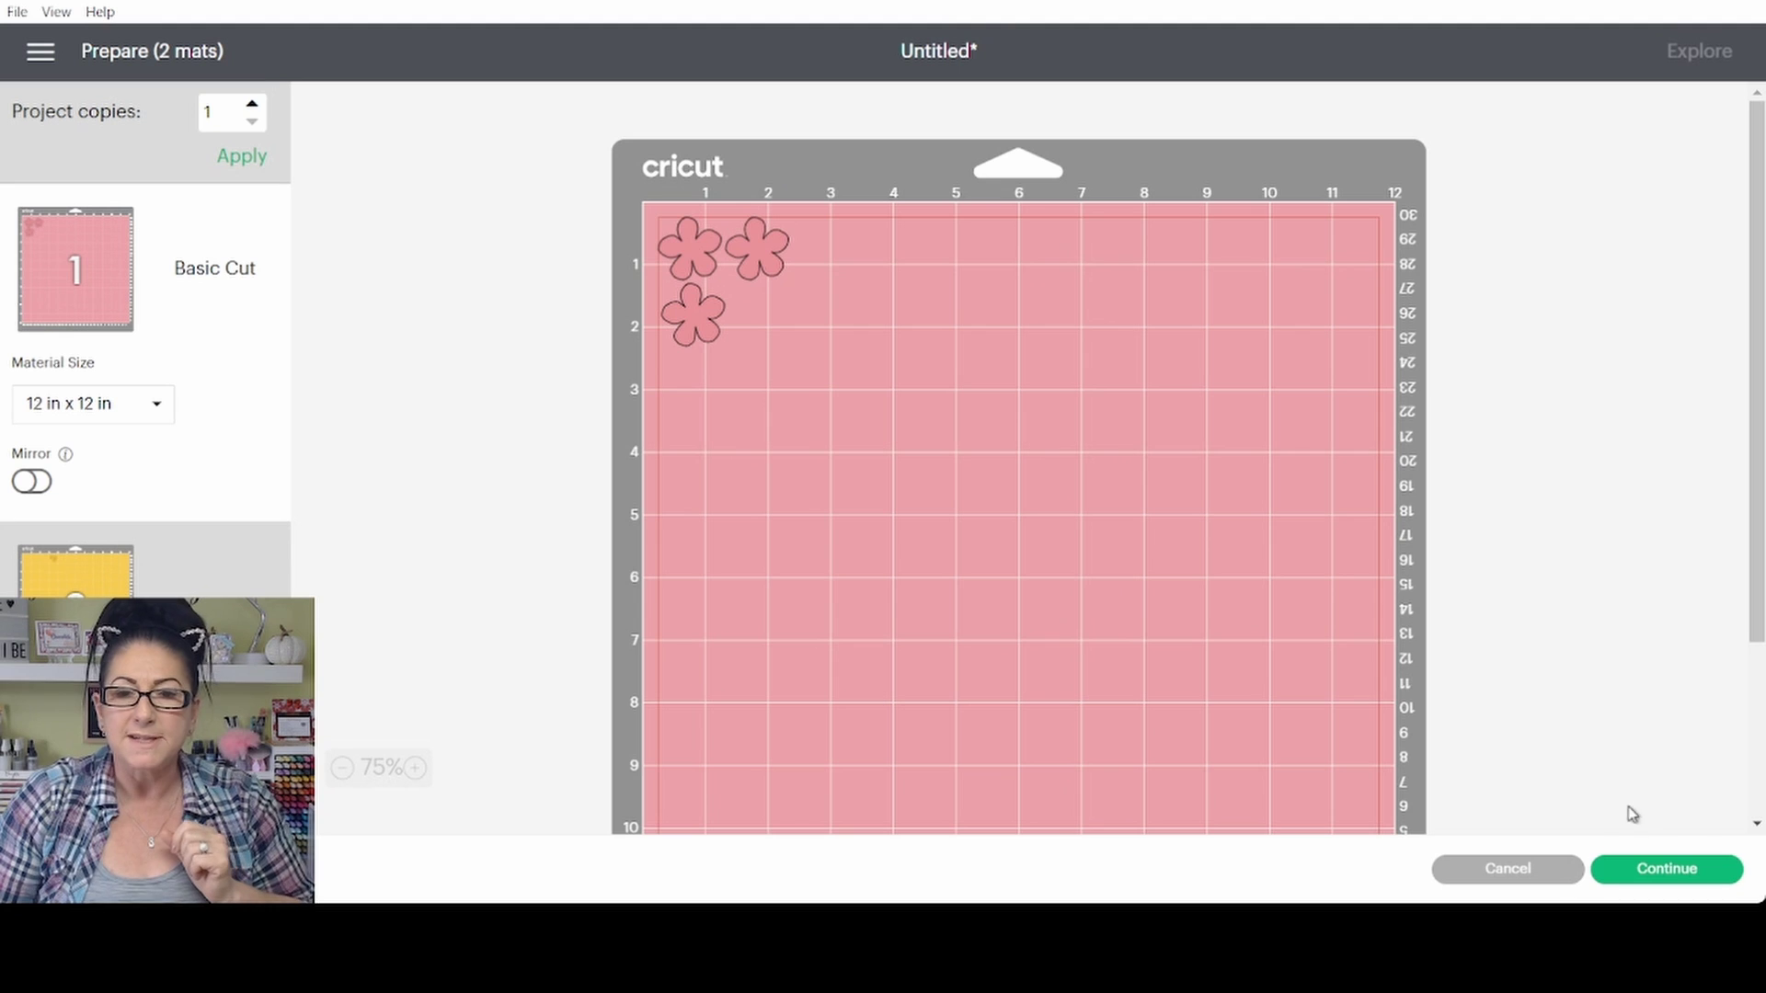
# Step: Continue to the make stage and set the base material to Medium Cardstock – 80 lb (216 gsm)
pyautogui.click(1640, 872)
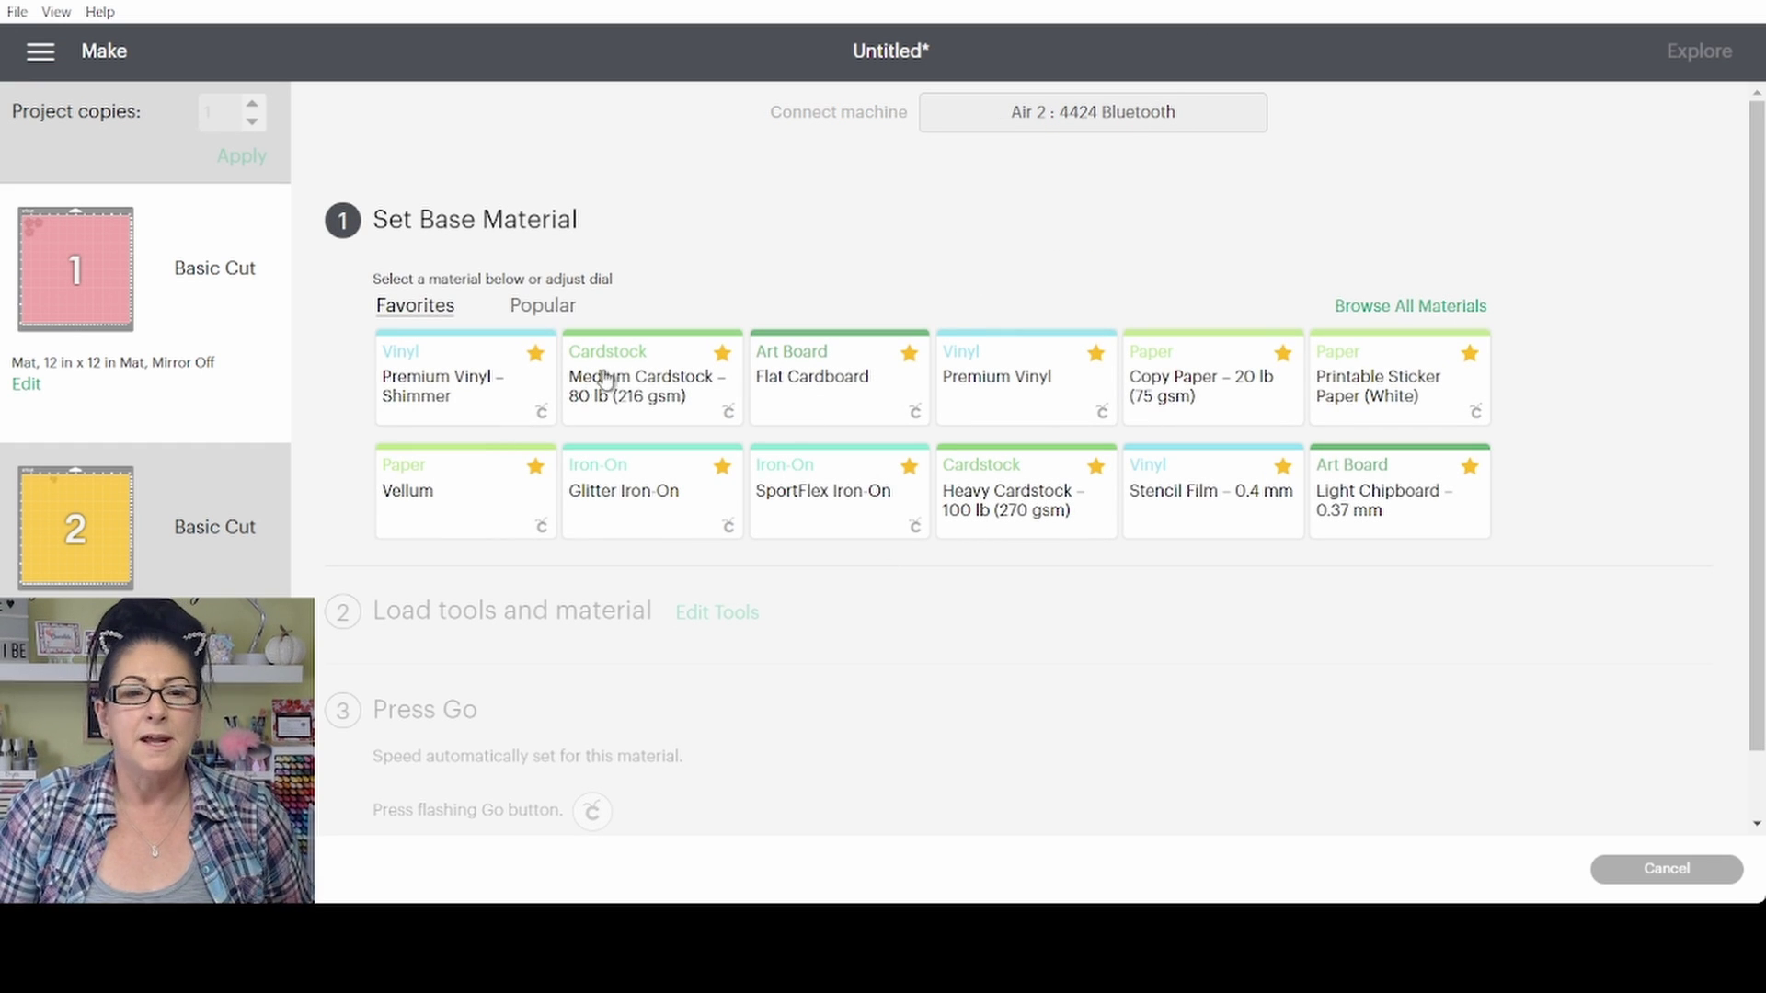
pyautogui.click(655, 384)
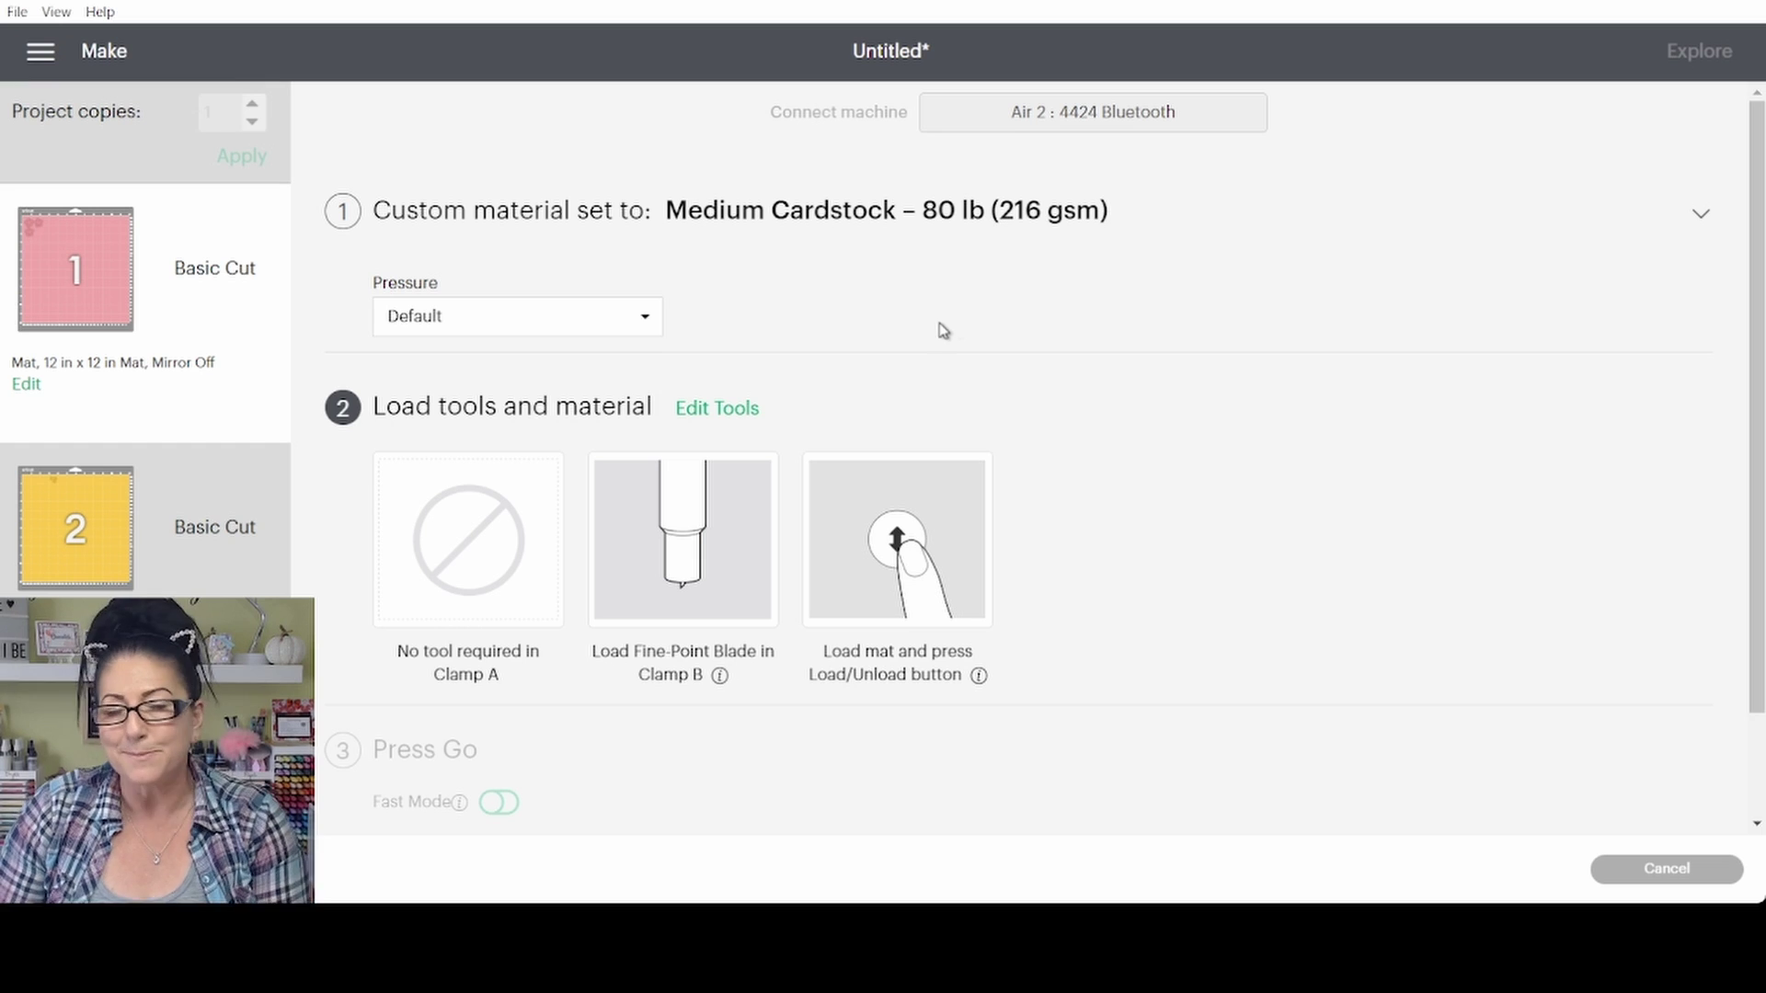